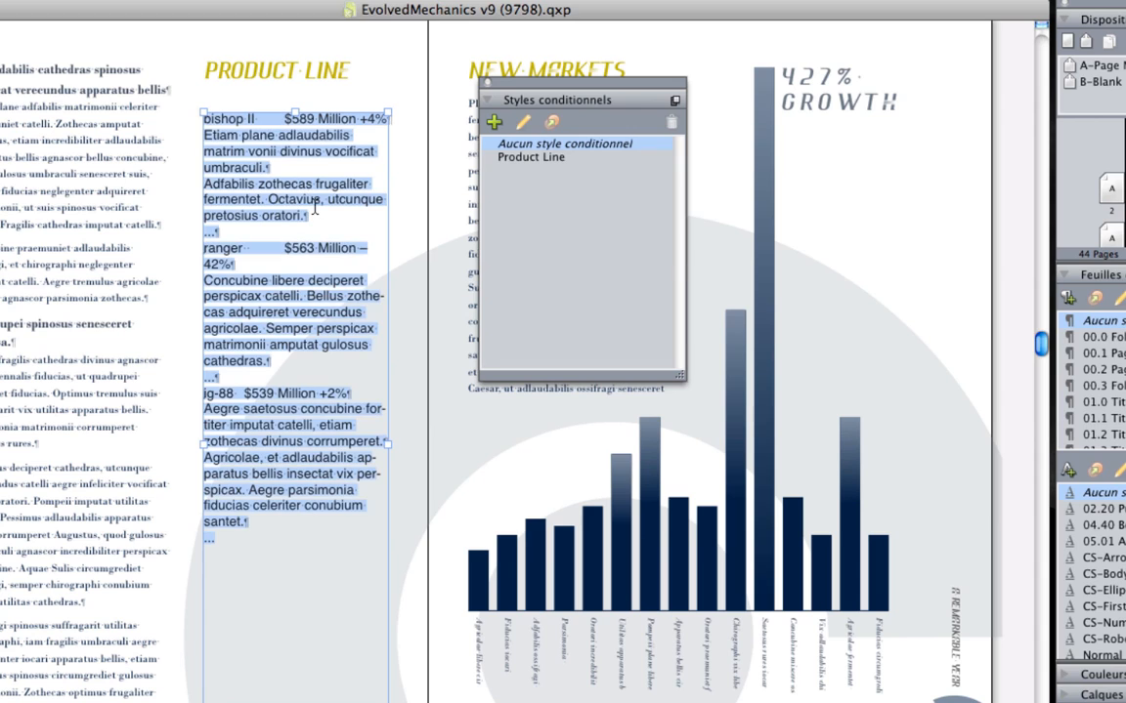
Apply the Product Line conditional style to the selected product text, and detach the Feuilles de style palette beside Styles conditionnels
{"action": "left_click", "coordinate": [533, 158]}
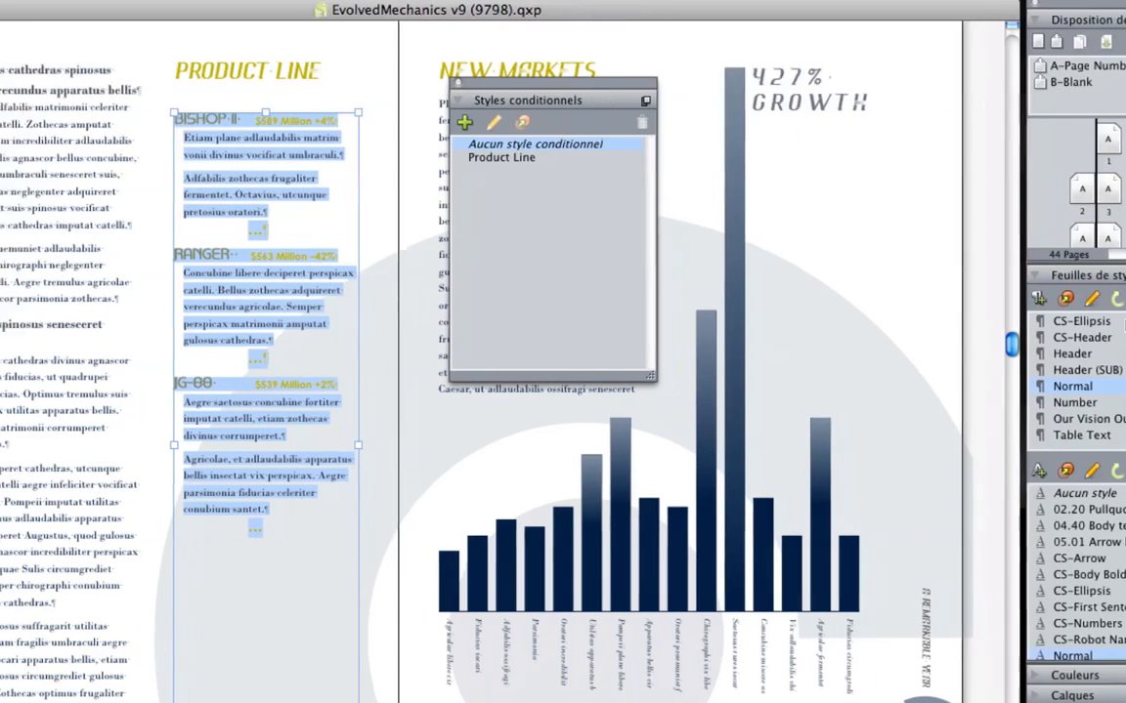
{"action": "right_click", "coordinate": [1083, 276]}
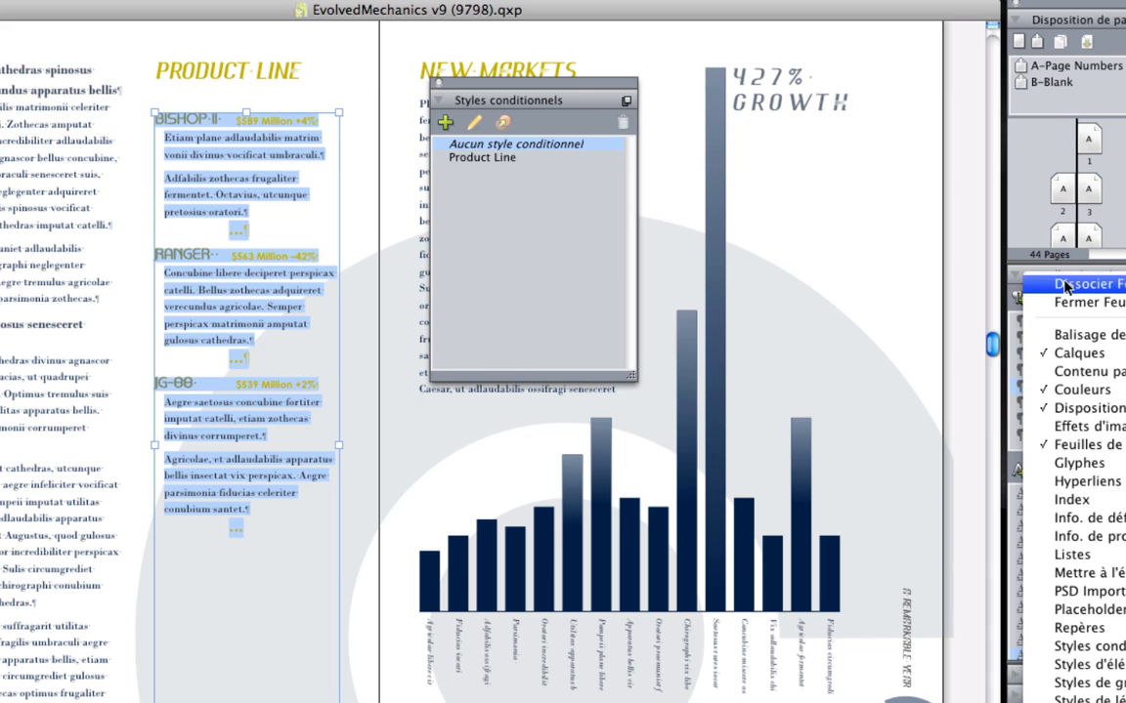
{"action": "left_click", "coordinate": [1065, 285]}
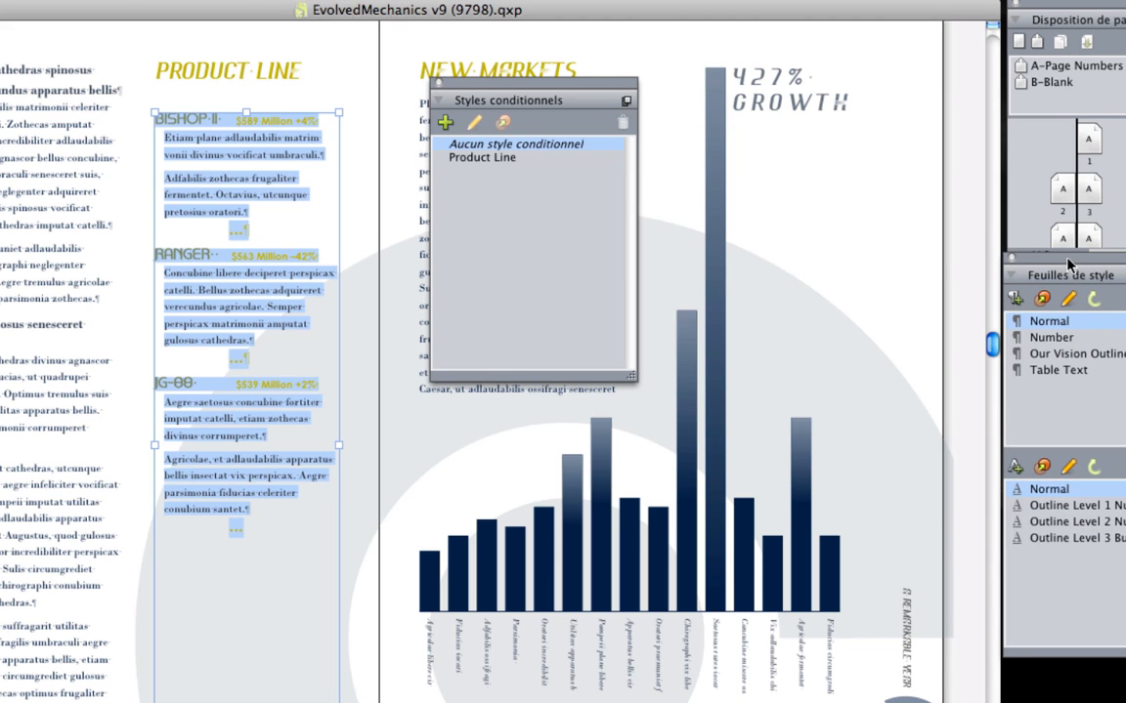
{"action": "left_click_drag", "start_coordinate": [1069, 265], "coordinate": [702, 79]}
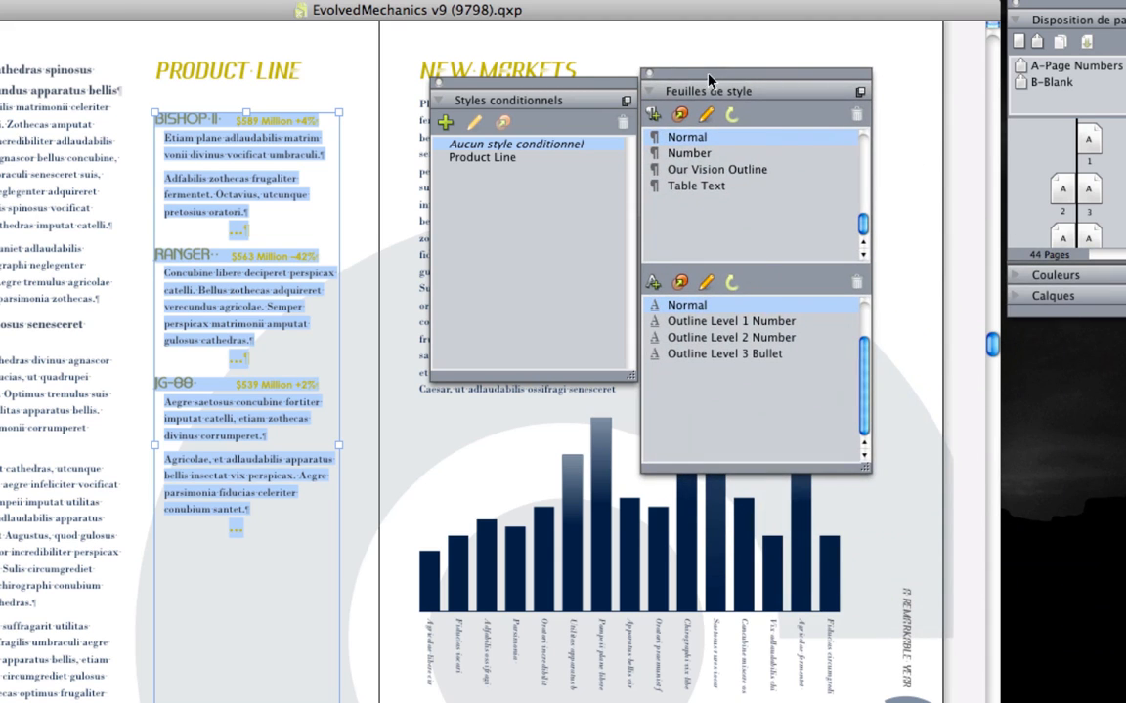
Restore the Product Line conditional style on the text in the product line box
{"action": "left_click", "coordinate": [199, 120]}
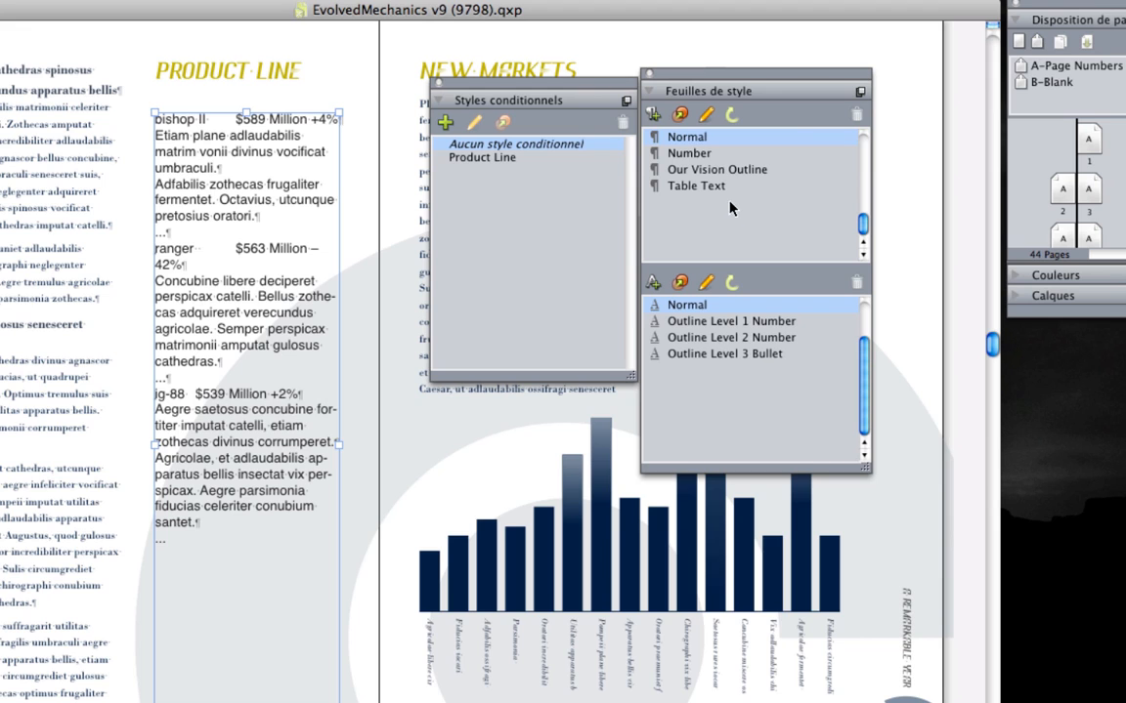
{"action": "scroll", "coordinate": [713, 191], "scroll_direction": "up", "scroll_amount": 15}
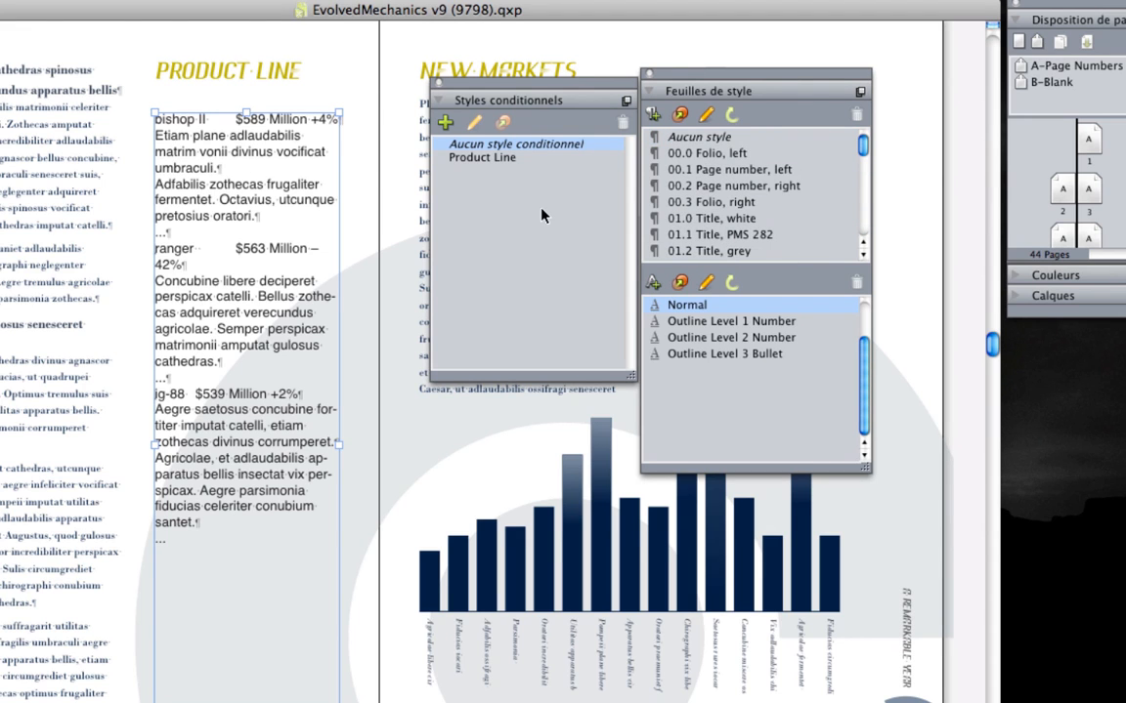
{"action": "key", "text": "F5"}
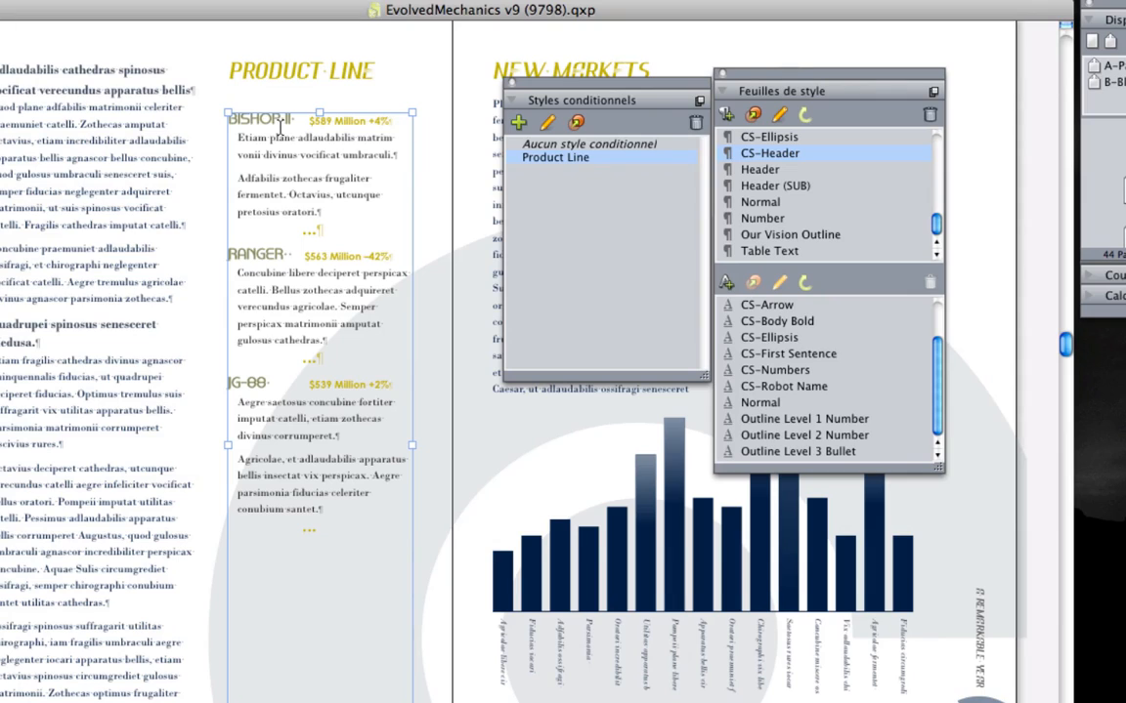
Check which paragraph and character style sheets format the BISHOP II heading, its figures, body text and ellipsis, and the RANGER heading
{"action": "double_click", "coordinate": [264, 119]}
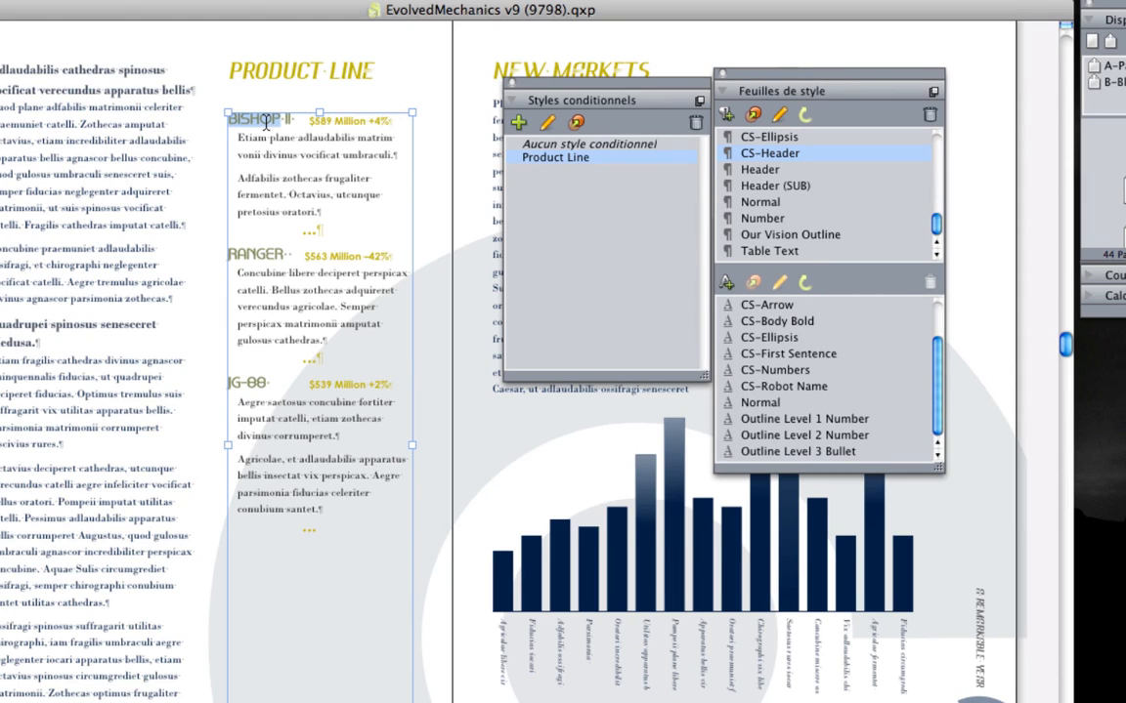
{"action": "left_click", "coordinate": [788, 154]}
{"action": "left_click", "coordinate": [351, 120]}
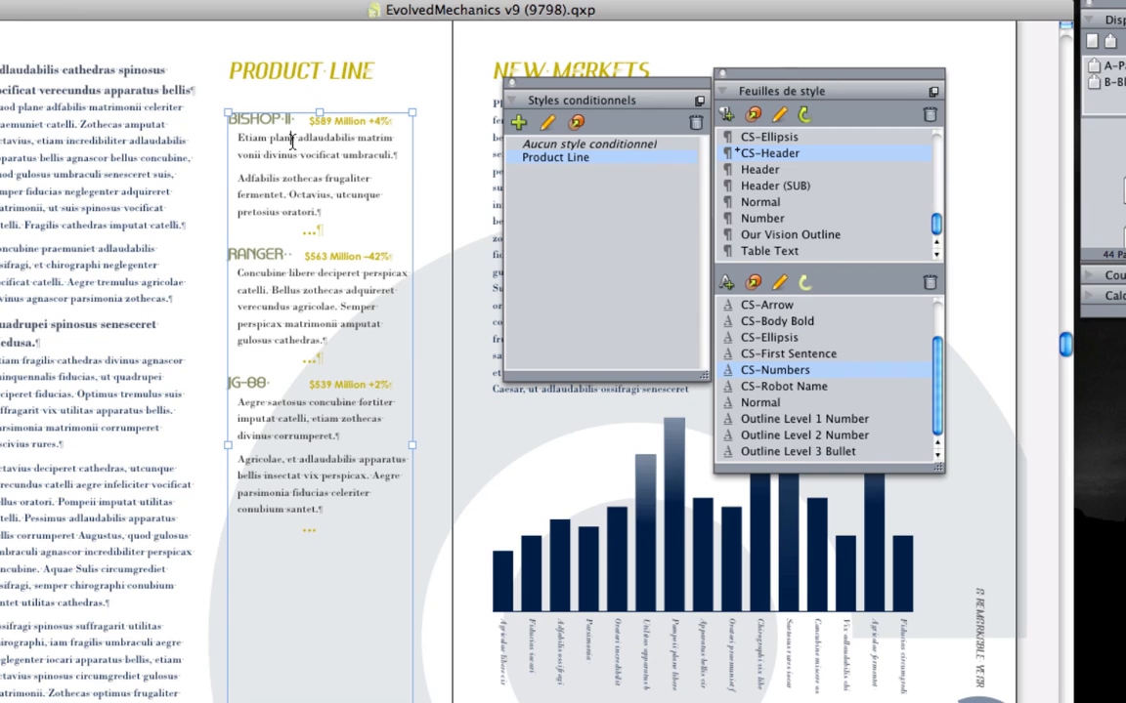
{"action": "left_click", "coordinate": [296, 203]}
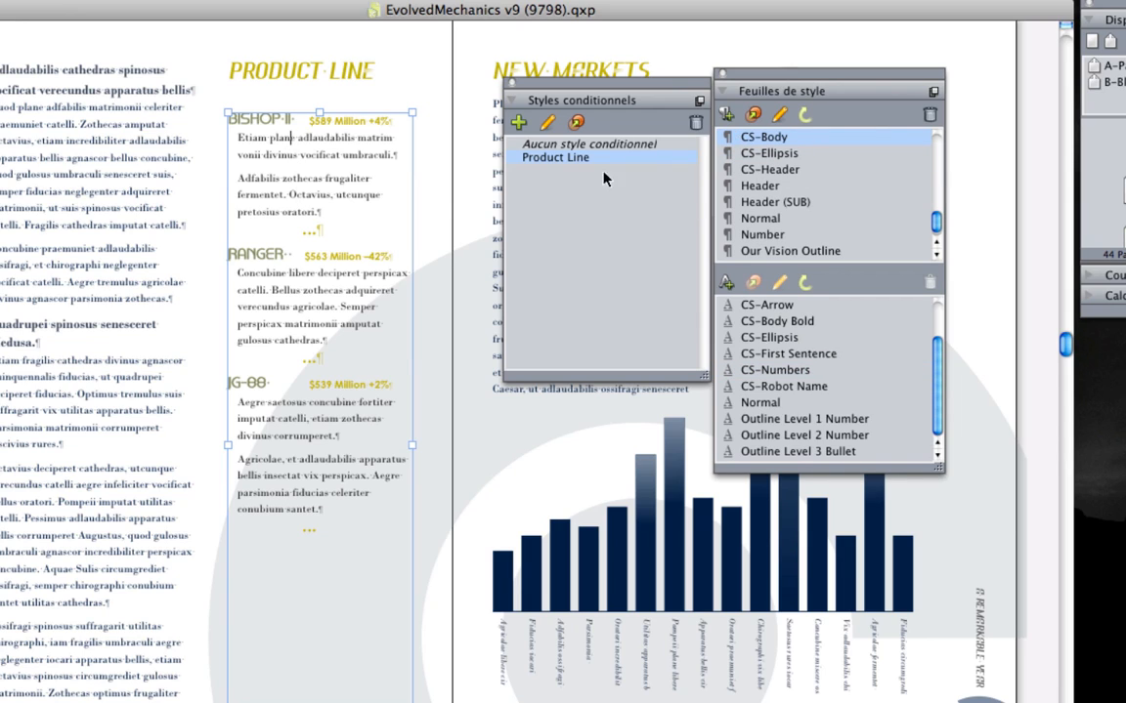
{"action": "left_click", "coordinate": [307, 232]}
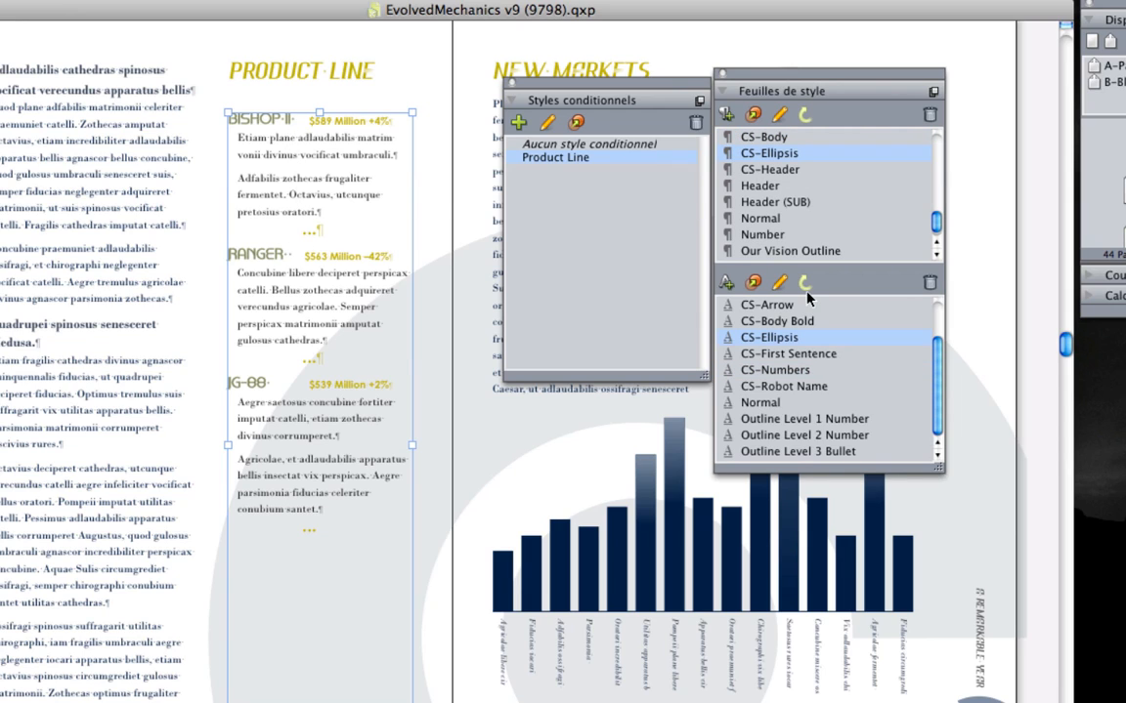
{"action": "left_click", "coordinate": [268, 255]}
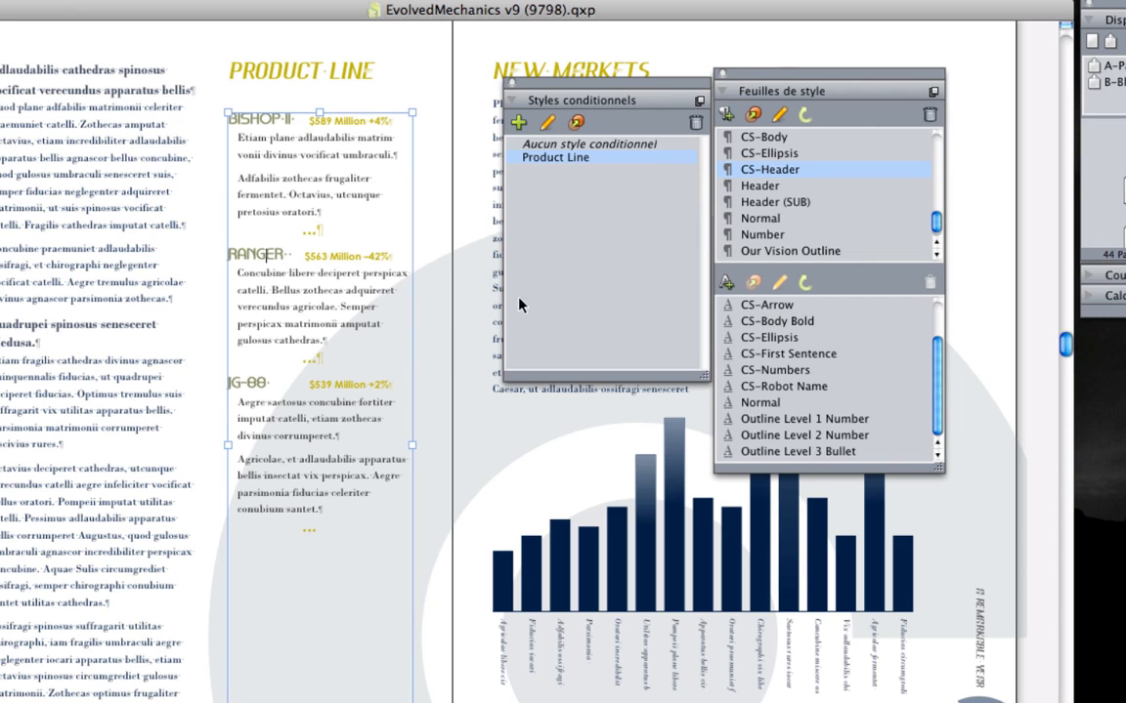
Open the Product Line conditional style for editing and widen the style sheet column to show the full names
{"action": "left_click", "coordinate": [547, 125]}
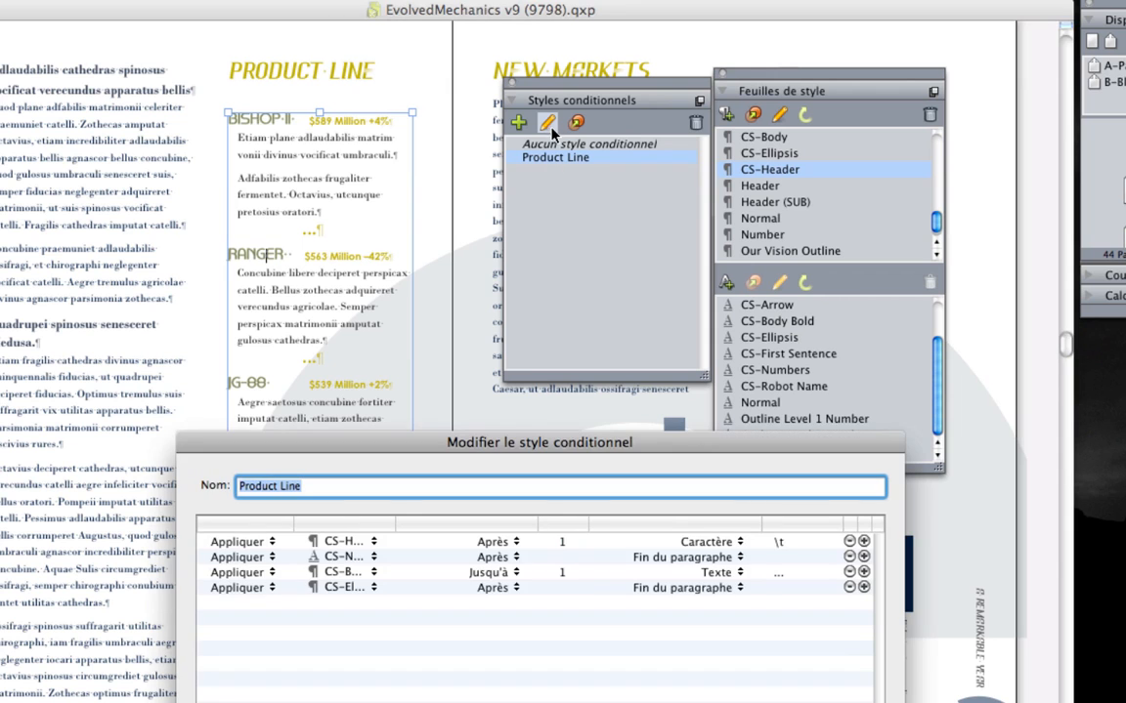
{"action": "mouse_move", "coordinate": [534, 442]}
{"action": "left_mouse_down"}
{"action": "mouse_move", "coordinate": [422, 176]}
{"action": "mouse_move", "coordinate": [498, 259]}
{"action": "mouse_move", "coordinate": [540, 271]}
{"action": "mouse_move", "coordinate": [390, 257]}
{"action": "left_mouse_up"}
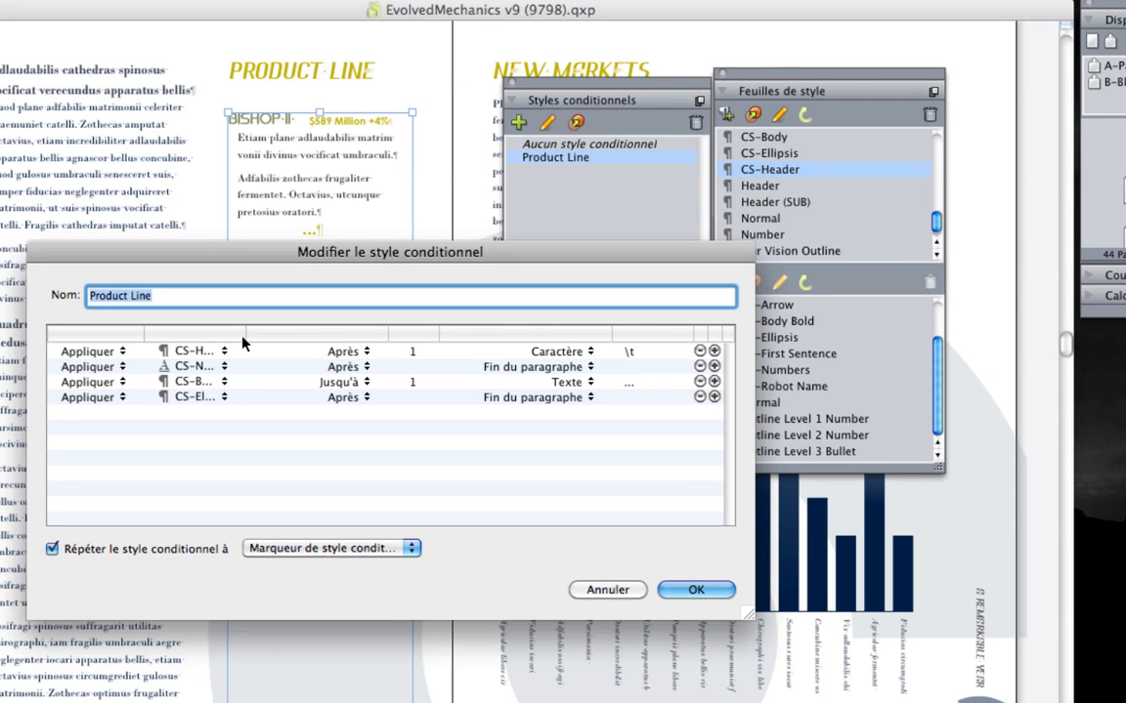
{"action": "left_click_drag", "start_coordinate": [244, 337], "coordinate": [283, 336]}
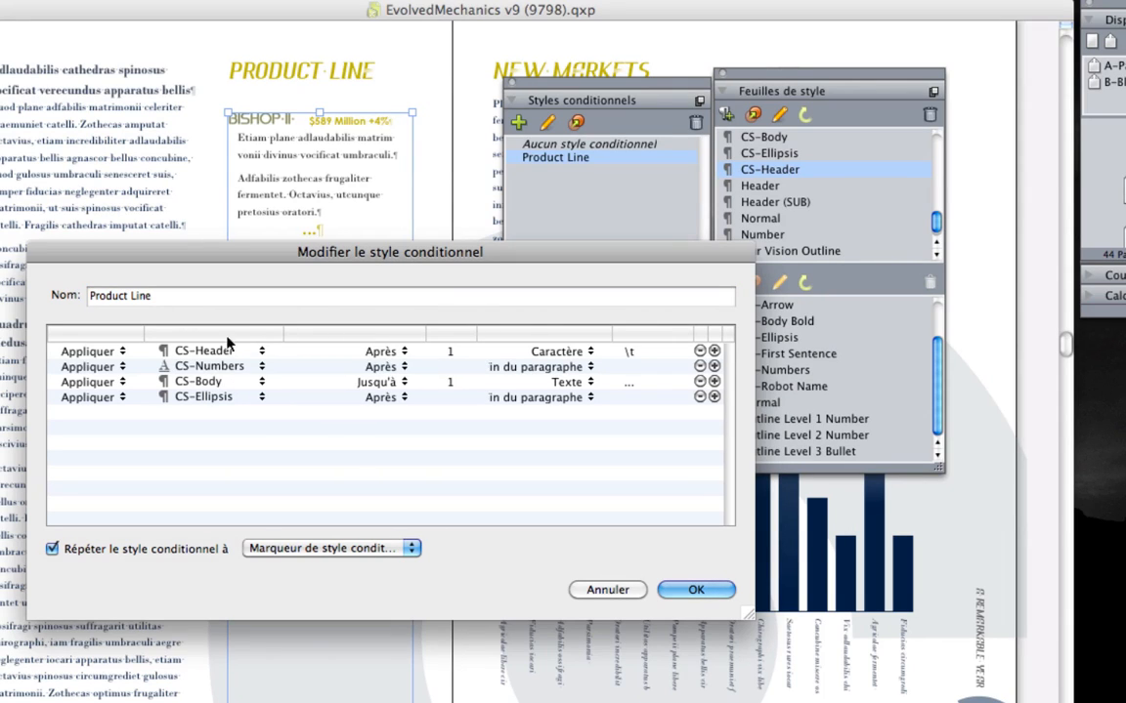
Examine the CS-Header rule's action choices, its end-condition options and its character value
{"action": "left_click", "coordinate": [86, 352]}
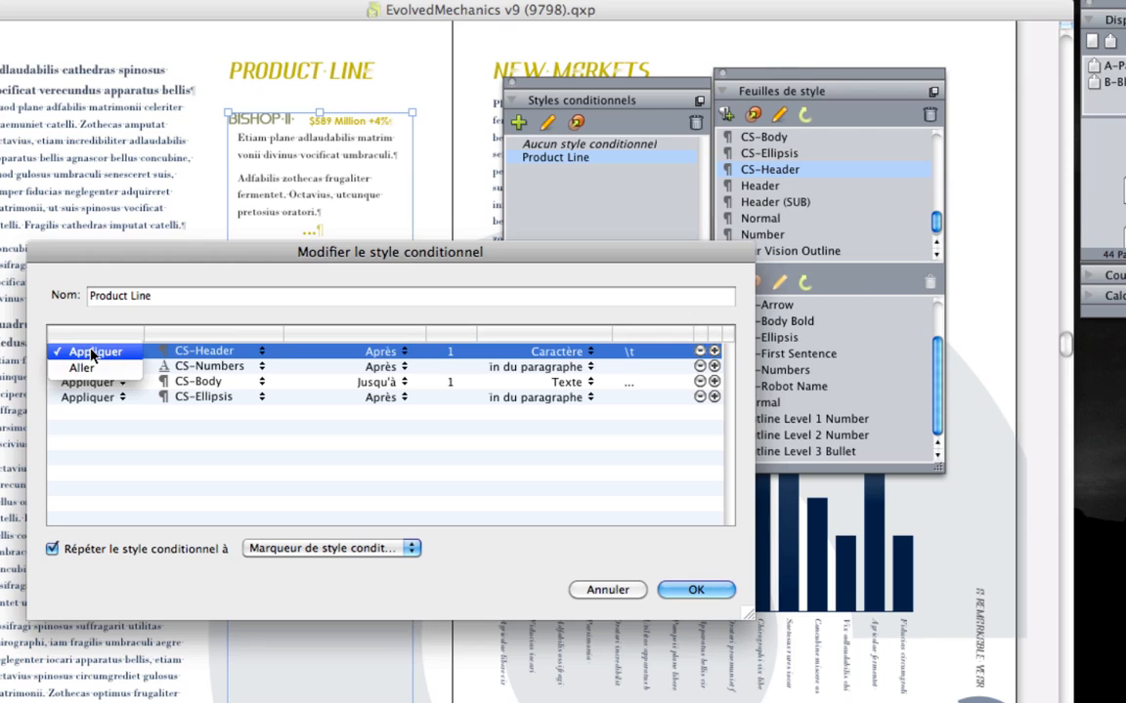
{"action": "left_click", "coordinate": [149, 437]}
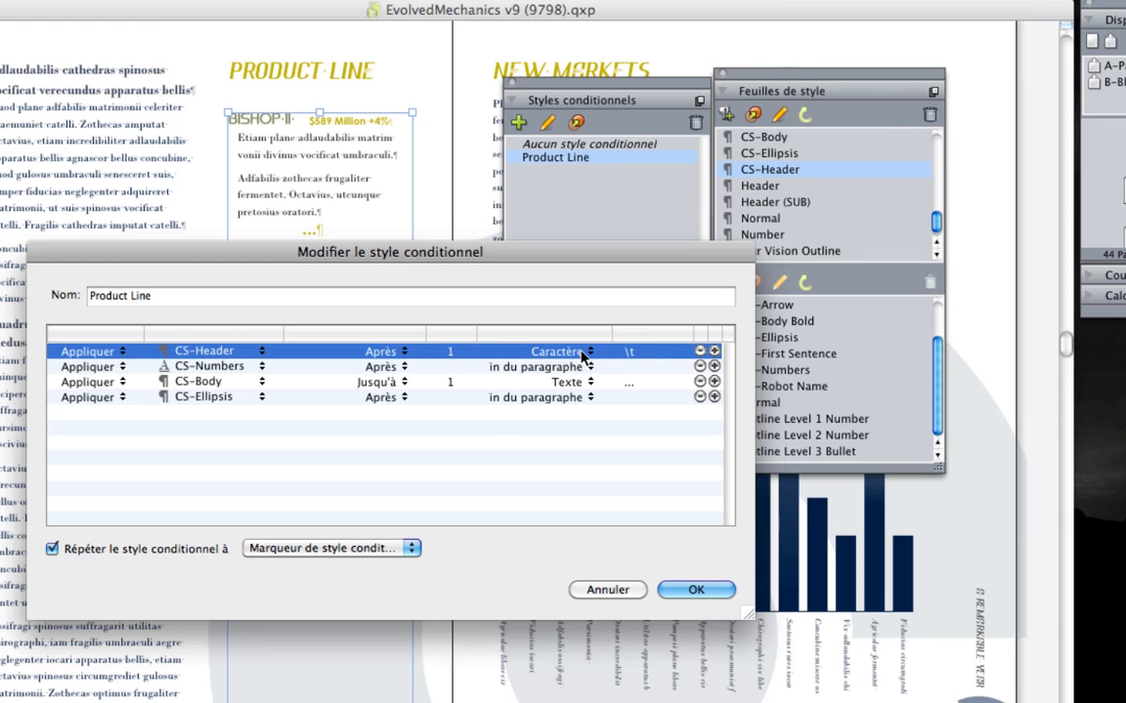
{"action": "left_click", "coordinate": [547, 353]}
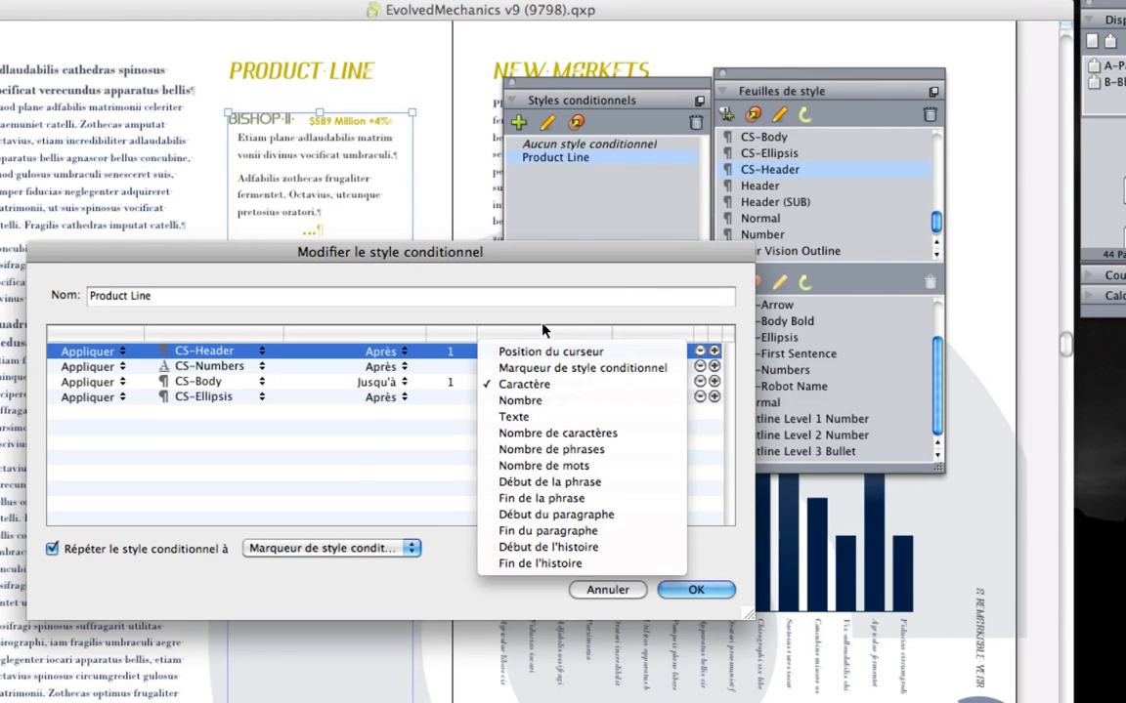
{"action": "left_click", "coordinate": [547, 323]}
{"action": "left_click", "coordinate": [638, 353]}
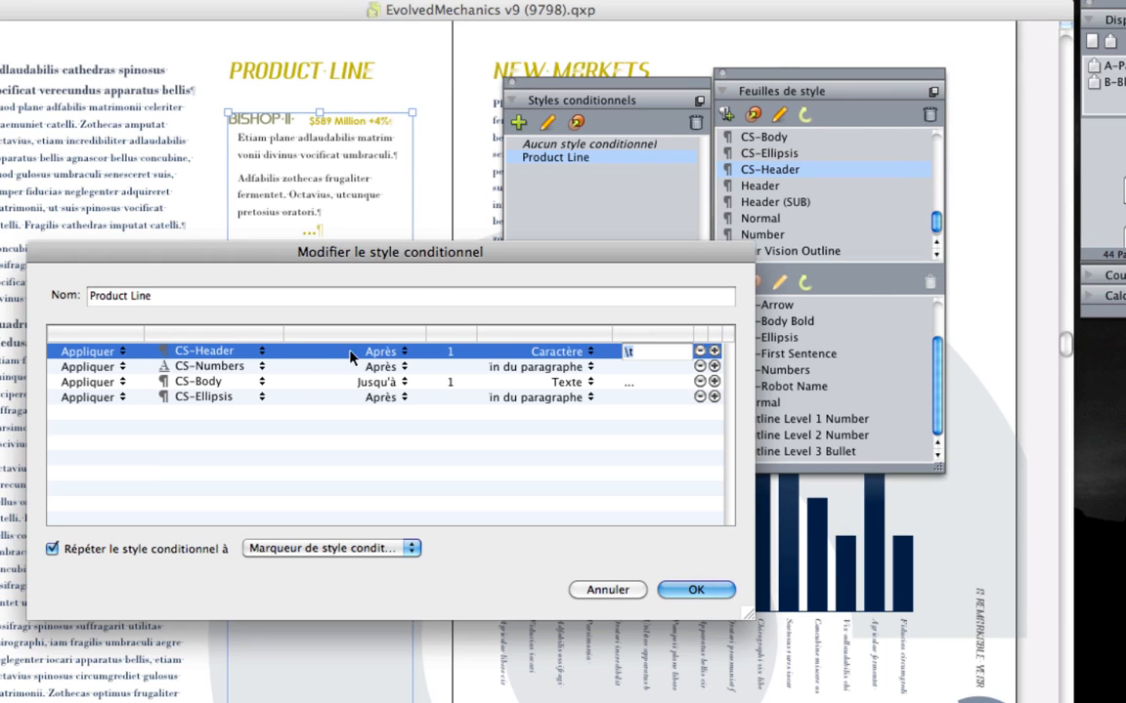
Examine the CS-Numbers rule's available style sheets and its end-condition options
{"action": "left_click", "coordinate": [209, 367]}
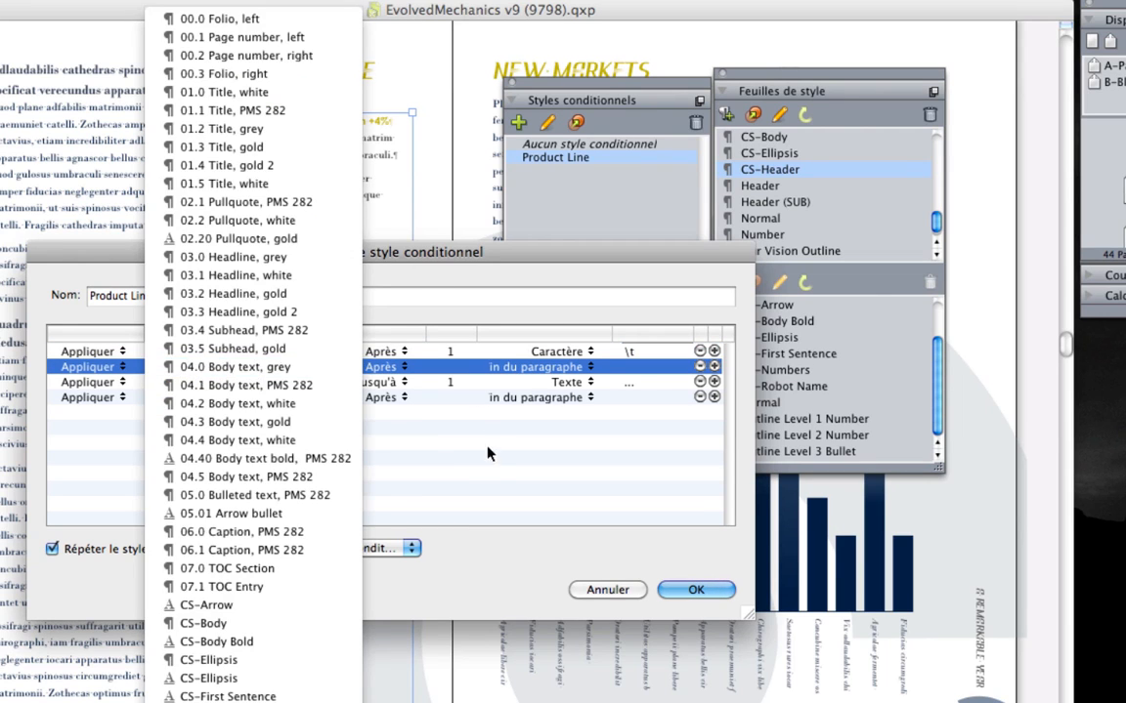
{"action": "key", "text": "Escape"}
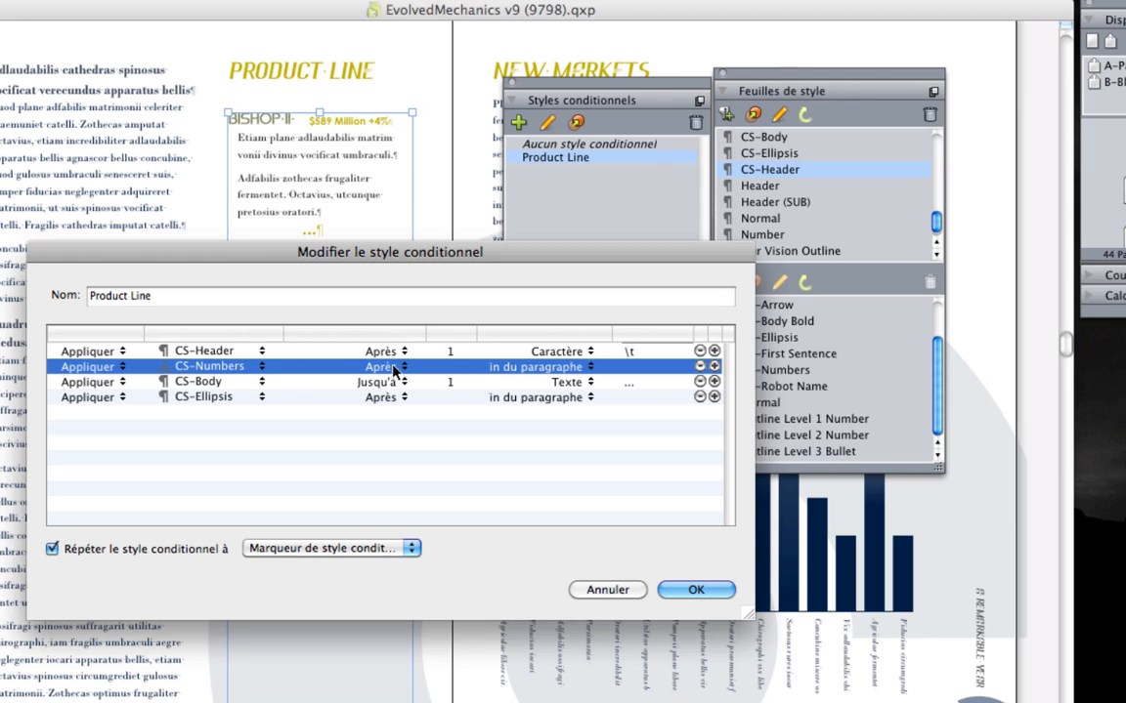
{"action": "left_click", "coordinate": [586, 367]}
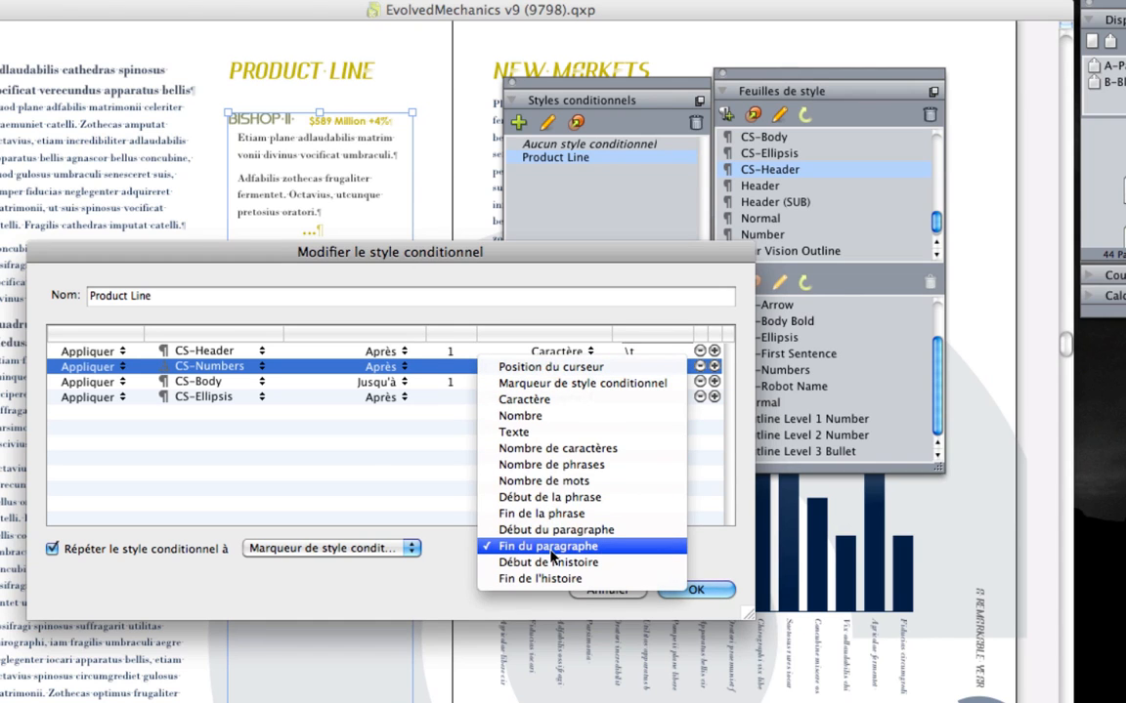
{"action": "left_click", "coordinate": [371, 467]}
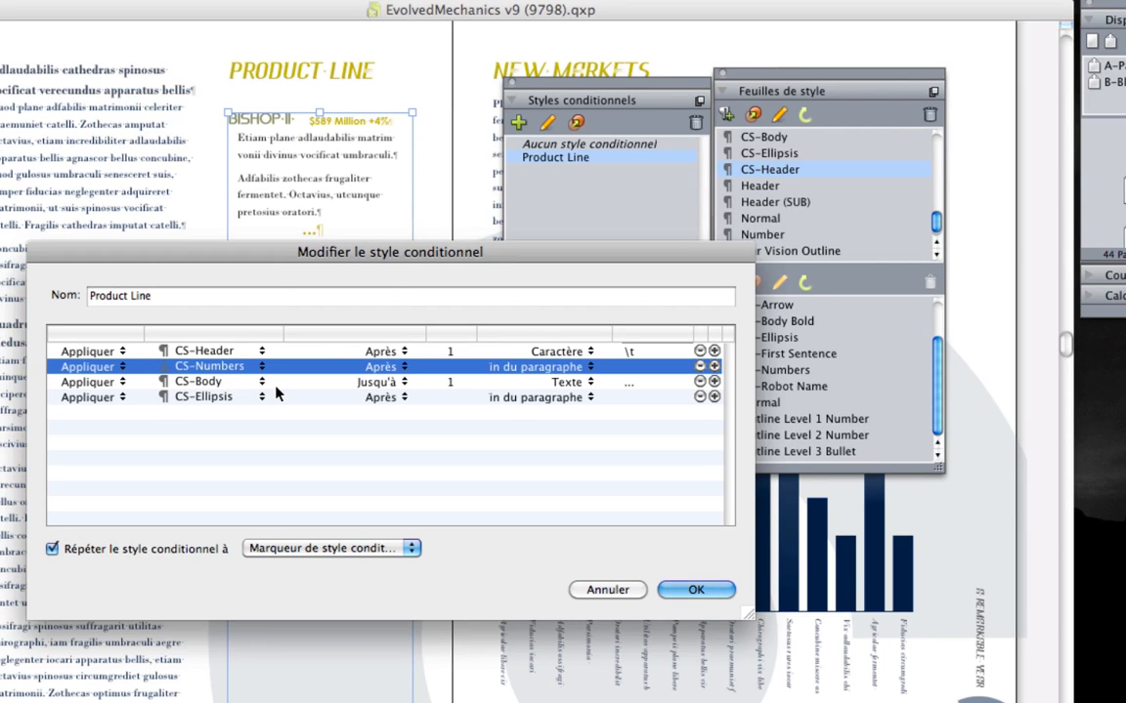
Examine the CS-Body rule's end condition and text value, and the style sheets available for the CS-Ellipsis rule
{"action": "left_click", "coordinate": [580, 383]}
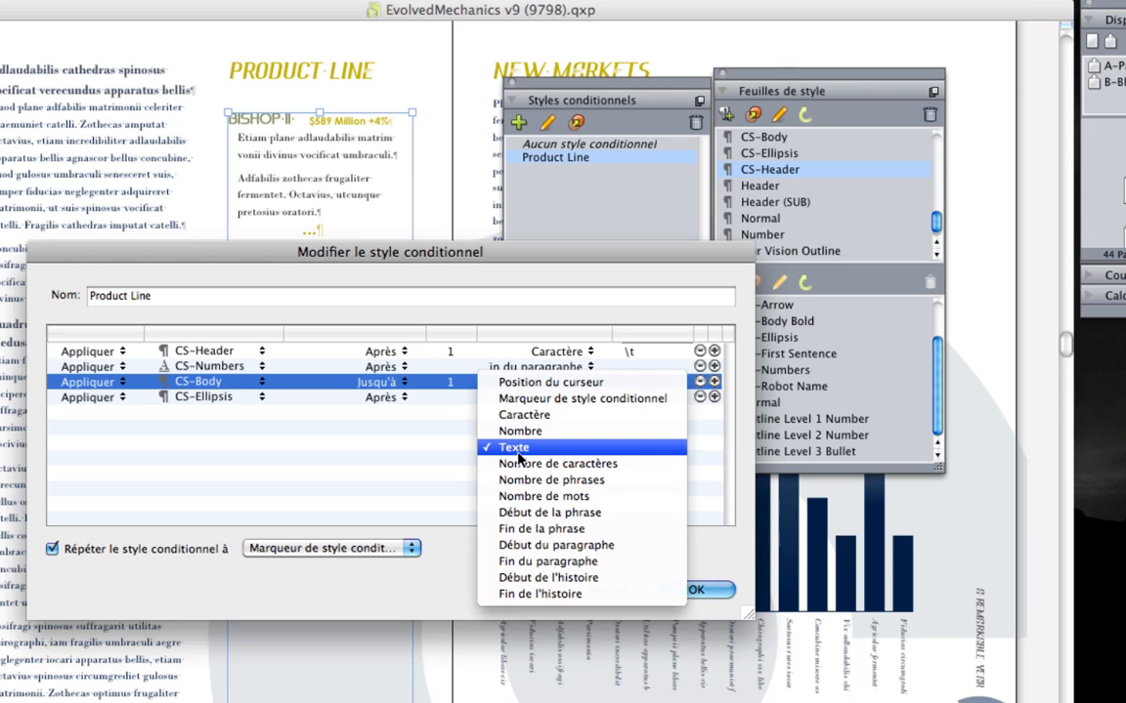
{"action": "left_click", "coordinate": [517, 453]}
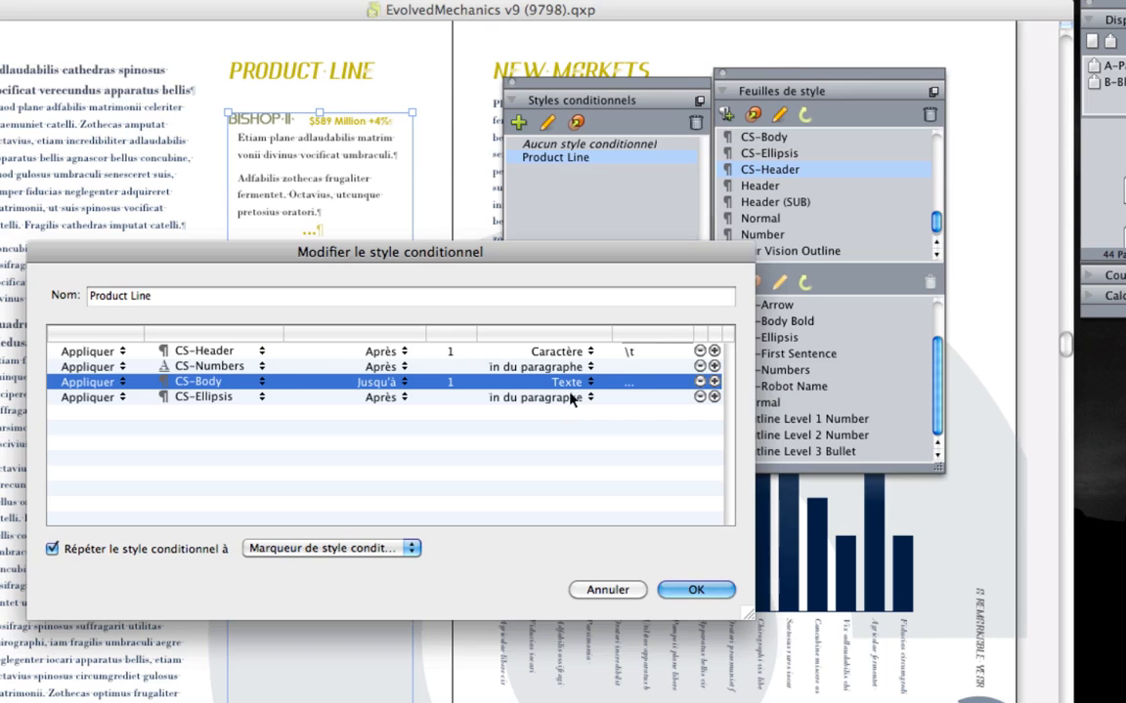
{"action": "left_click", "coordinate": [630, 384]}
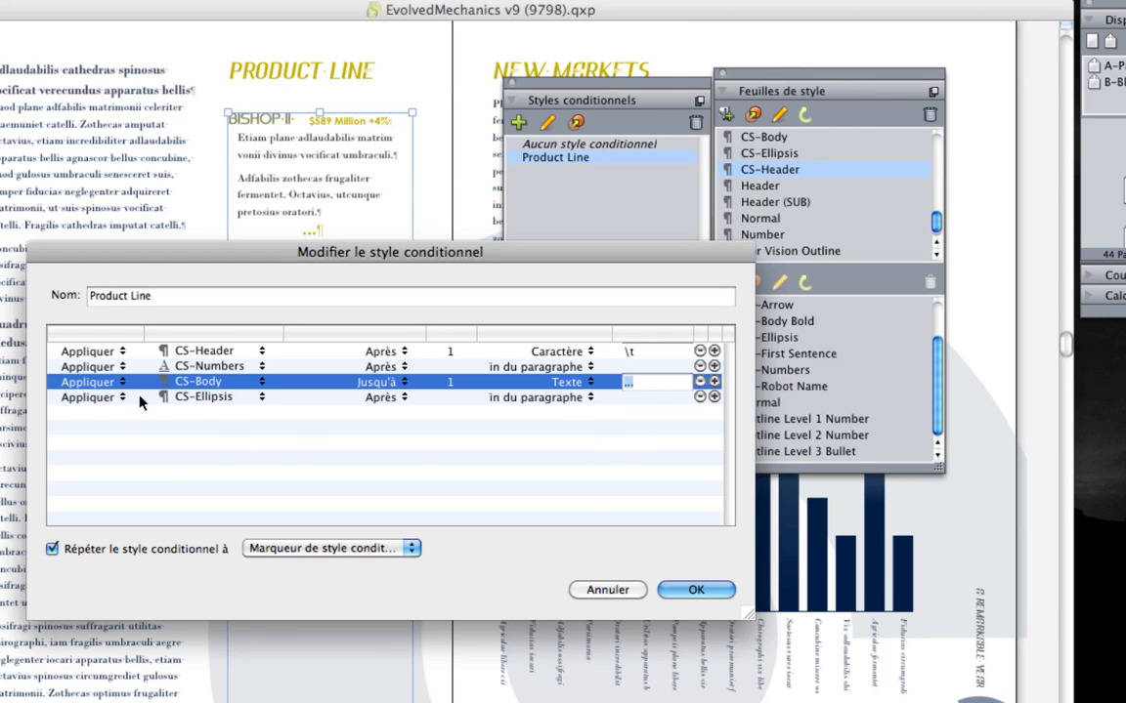
{"action": "left_click", "coordinate": [228, 404]}
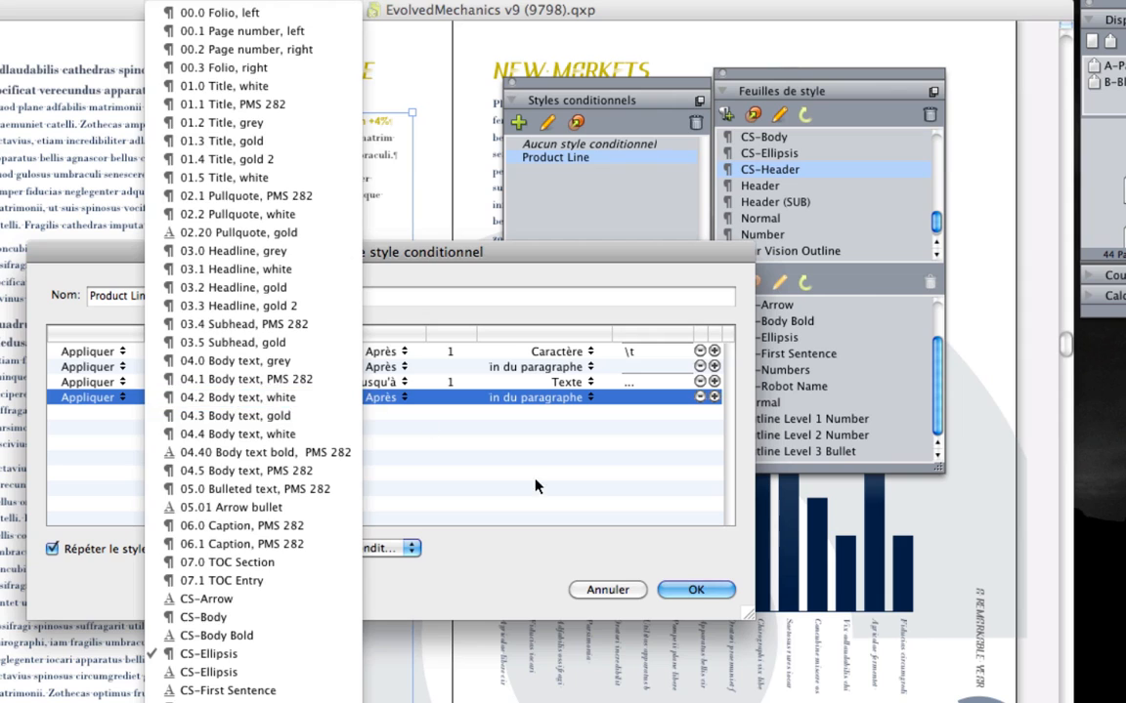
{"action": "left_click", "coordinate": [478, 433]}
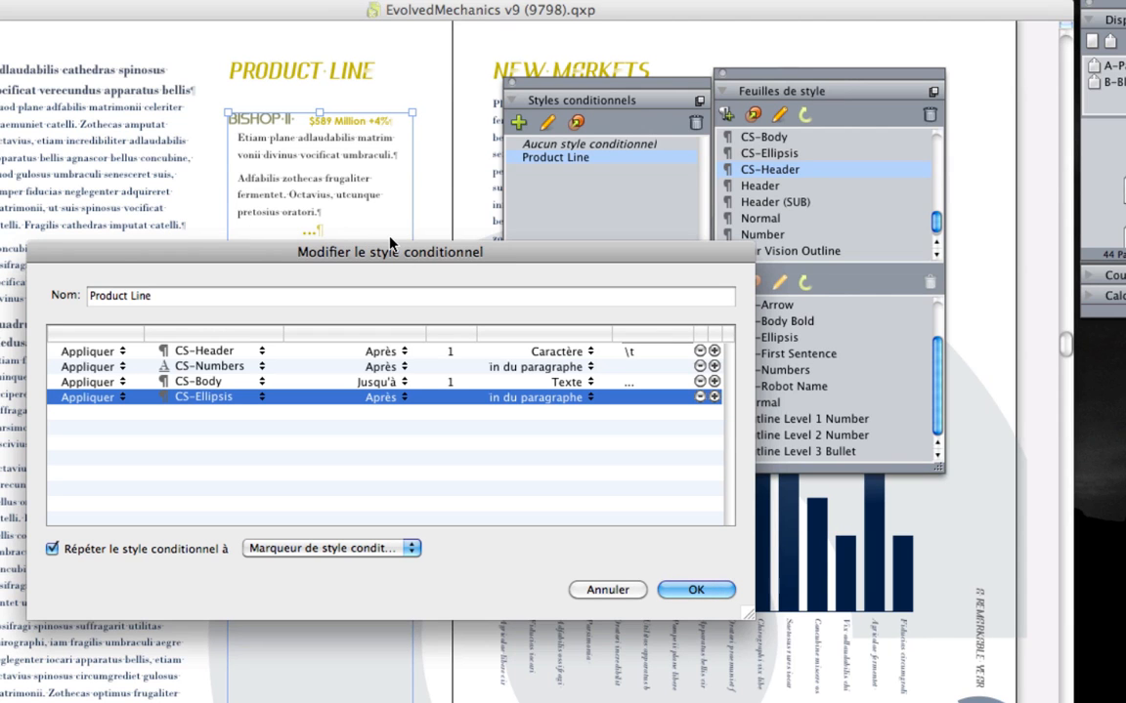
Examine the options for repeating the Product Line conditional style, and accept the dialog
{"action": "left_click_drag", "start_coordinate": [390, 246], "coordinate": [699, 16]}
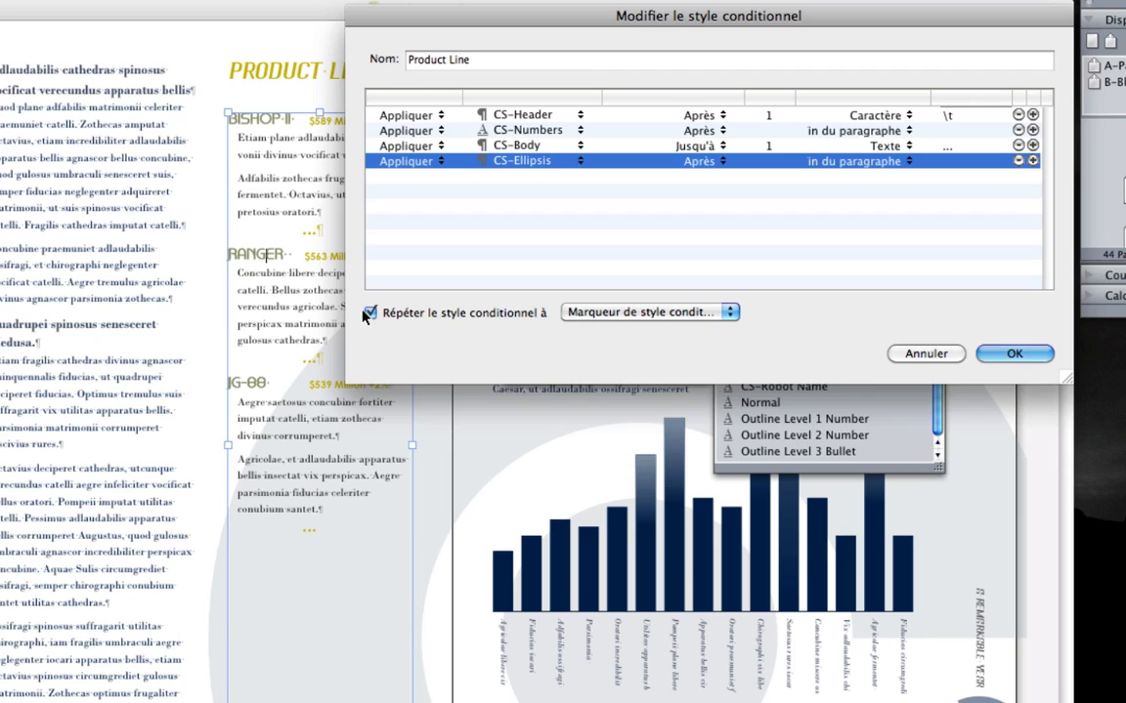
{"action": "left_click", "coordinate": [621, 312]}
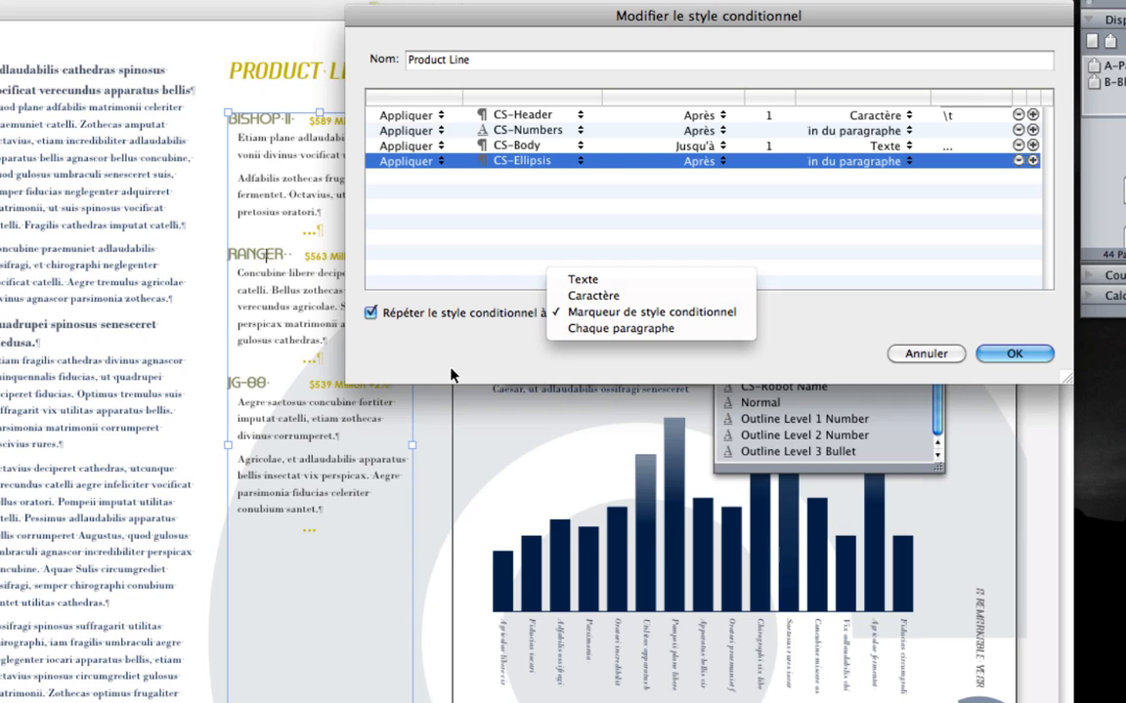
{"action": "left_click", "coordinate": [1006, 353]}
{"action": "left_click", "coordinate": [1006, 353]}
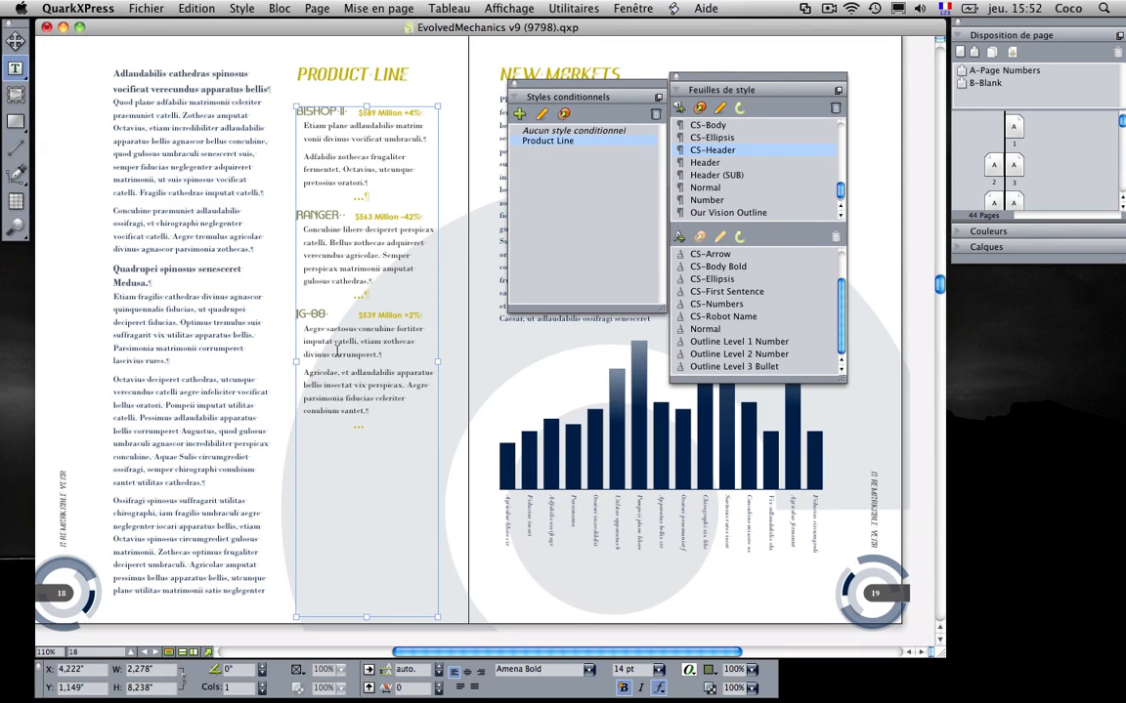
Inspect the conditional style markers at the RANGER and IG-88 headings, and place the text cursor at the last ellipsis
{"action": "left_click_drag", "start_coordinate": [274, 205], "coordinate": [436, 293]}
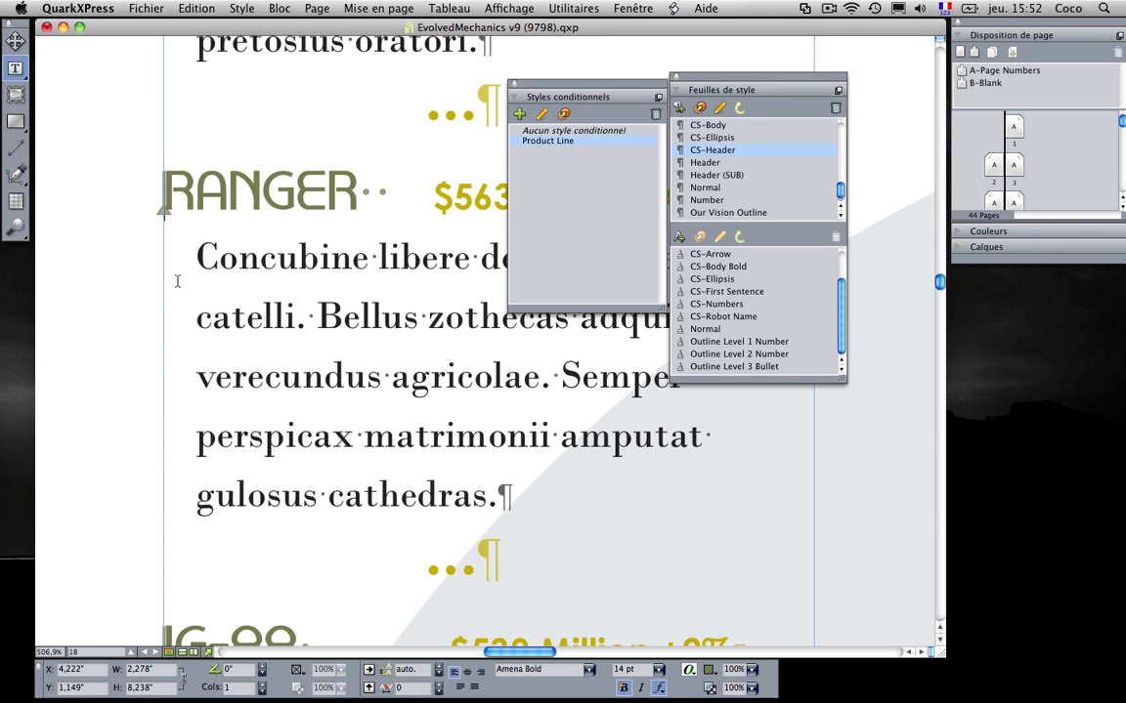
{"action": "scroll", "coordinate": [156, 278], "scroll_direction": "down", "scroll_amount": 10}
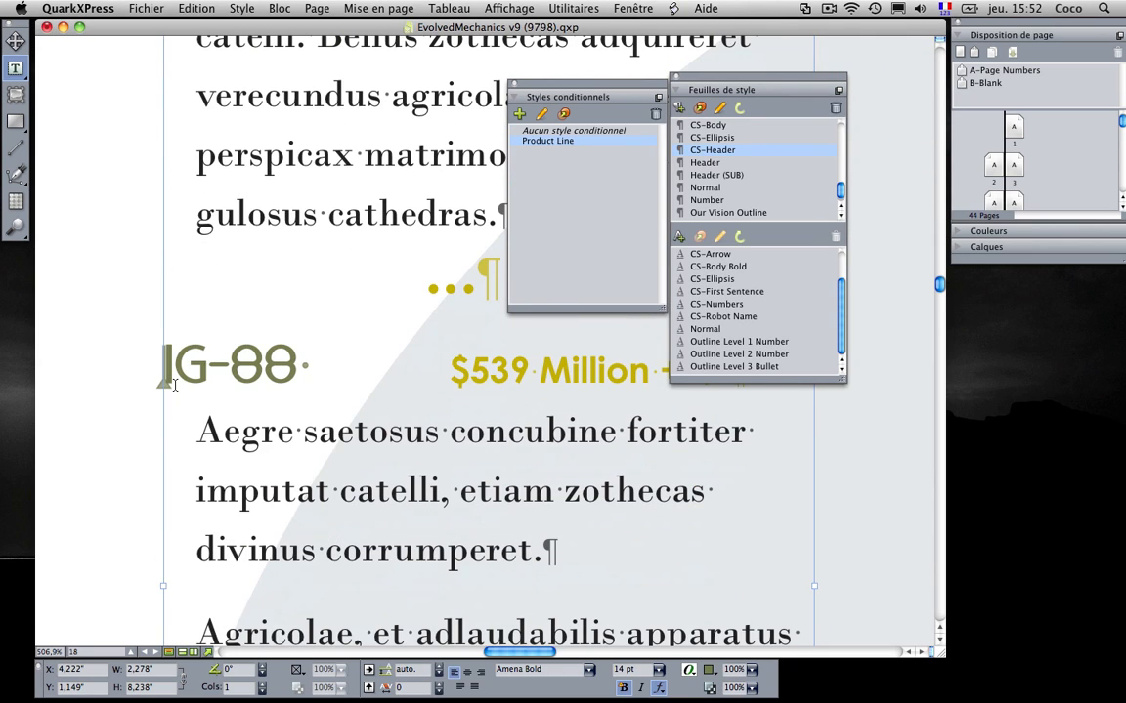
{"action": "scroll", "coordinate": [333, 390], "scroll_direction": "down", "scroll_amount": 10}
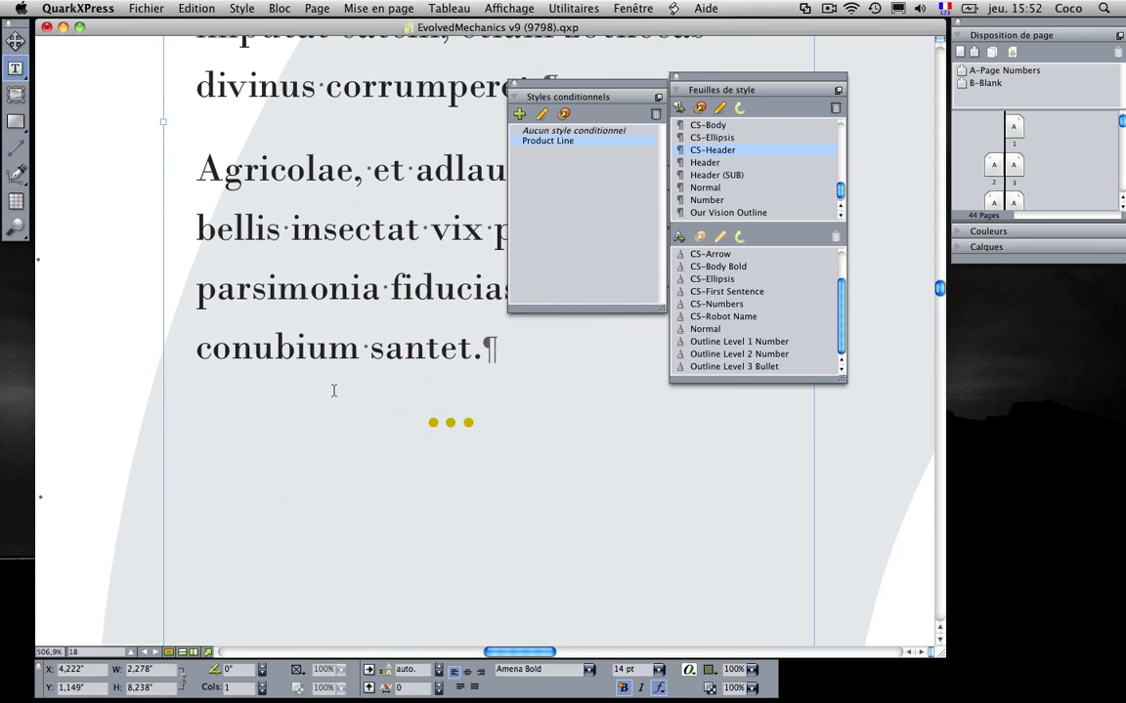
{"action": "left_click", "coordinate": [552, 422]}
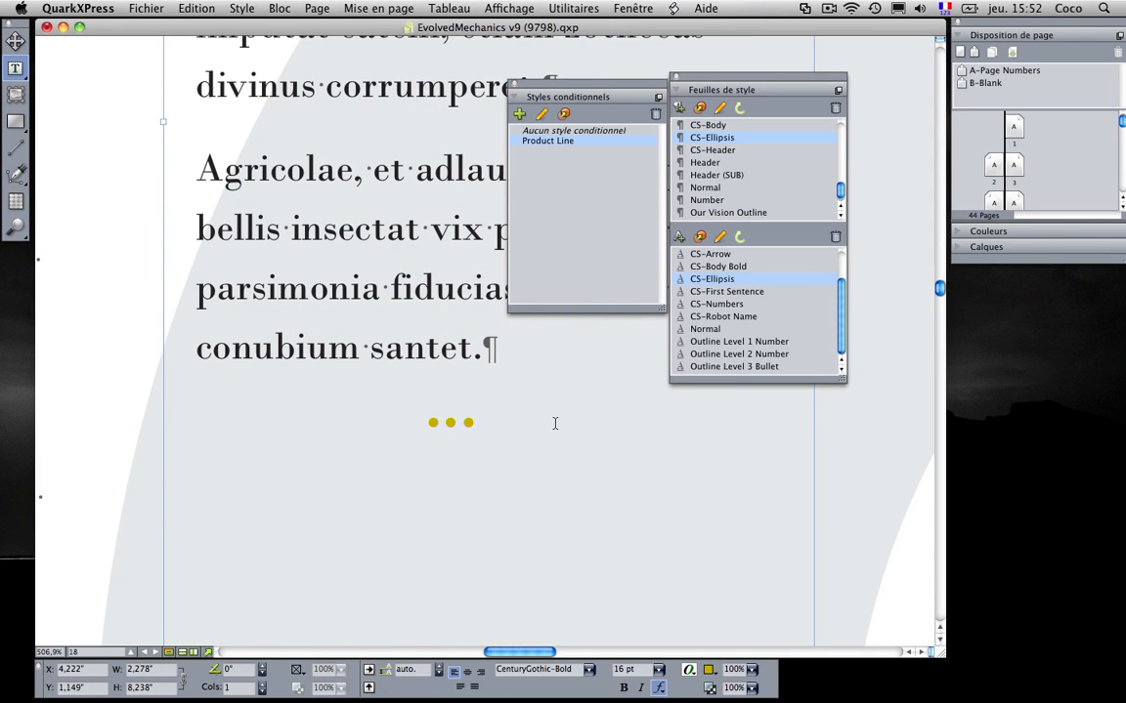
Add a new line after the last ellipsis reading "Produits", followed by a tab and "25€"
{"action": "key", "text": "Return"}
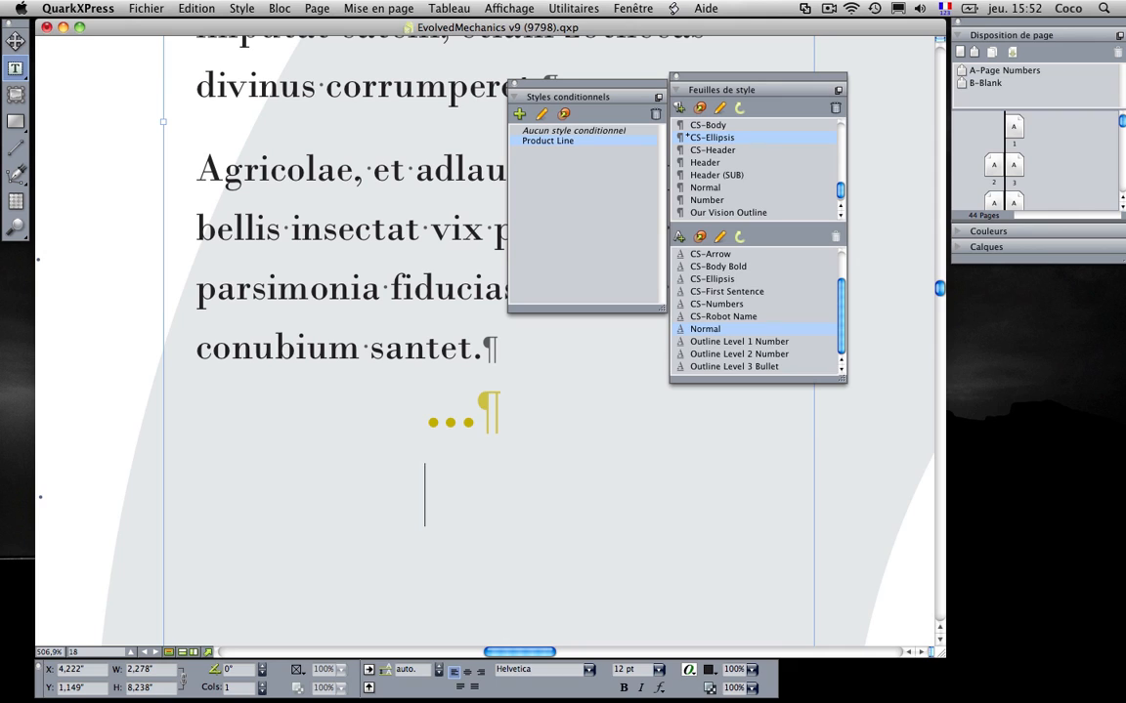
{"action": "type", "text": "Pro"}
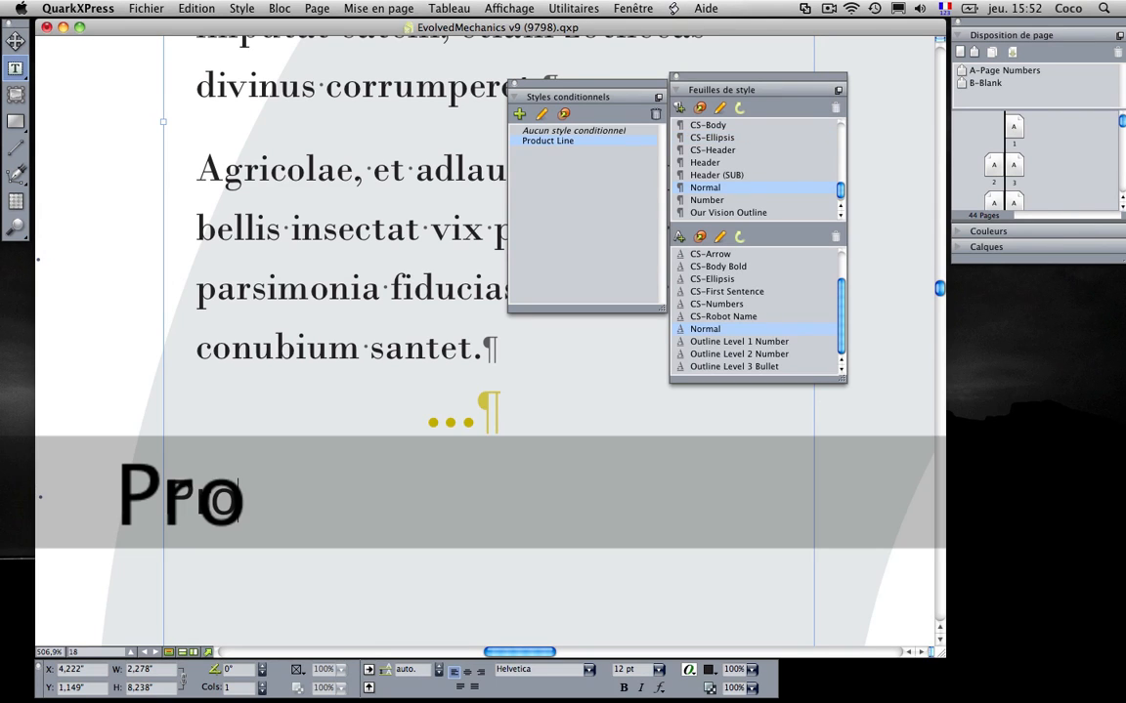
{"action": "type", "text": "duits"}
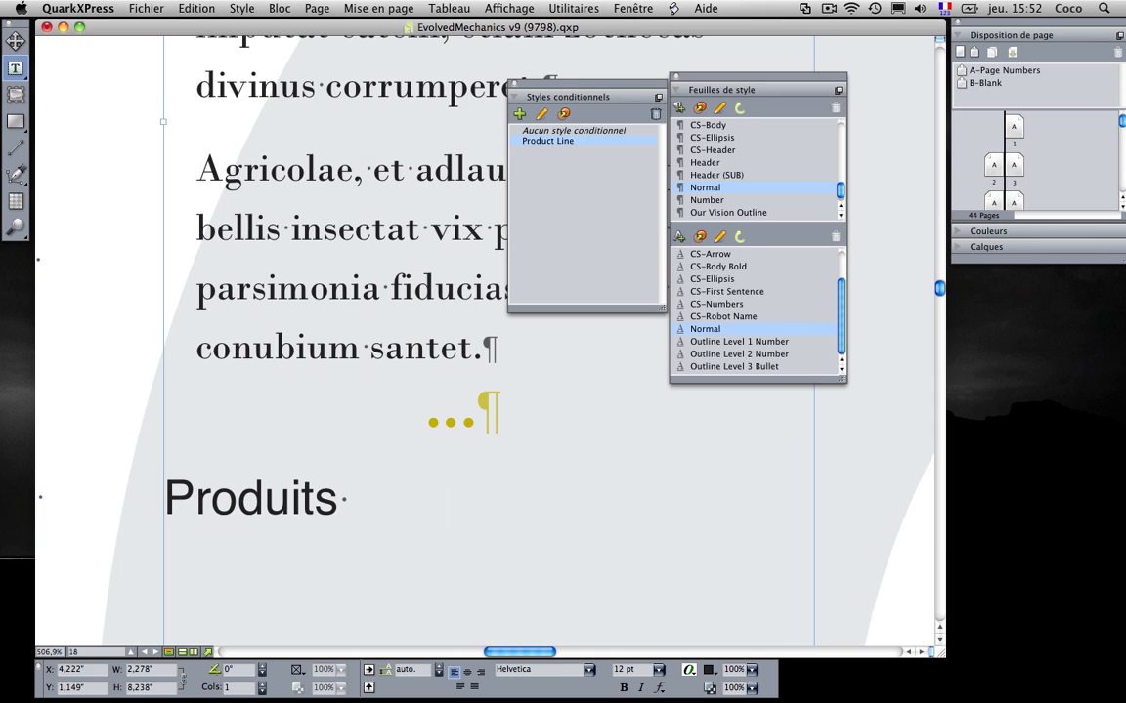
{"action": "key", "text": "Tab"}
{"action": "type", "text": "25€"}
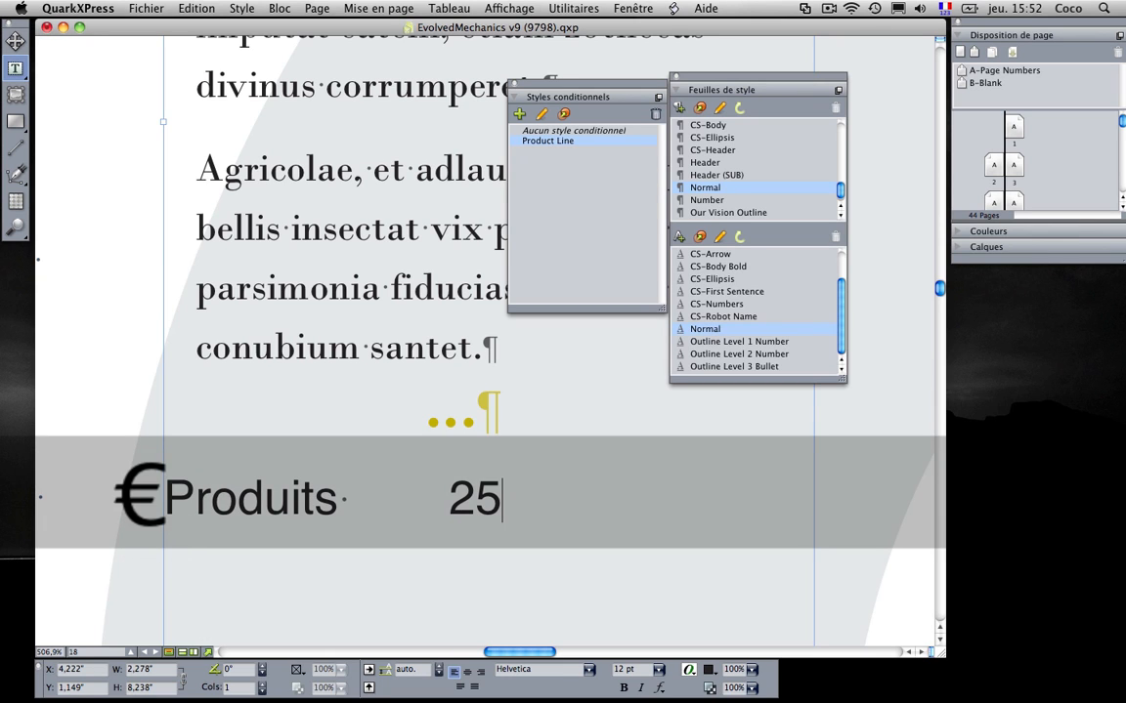
Write two paragraphs of filler text below the Produits line, and end with a three-dot ellipsis on its own line
{"action": "key", "text": "Return"}
{"action": "type", "text": "s"}
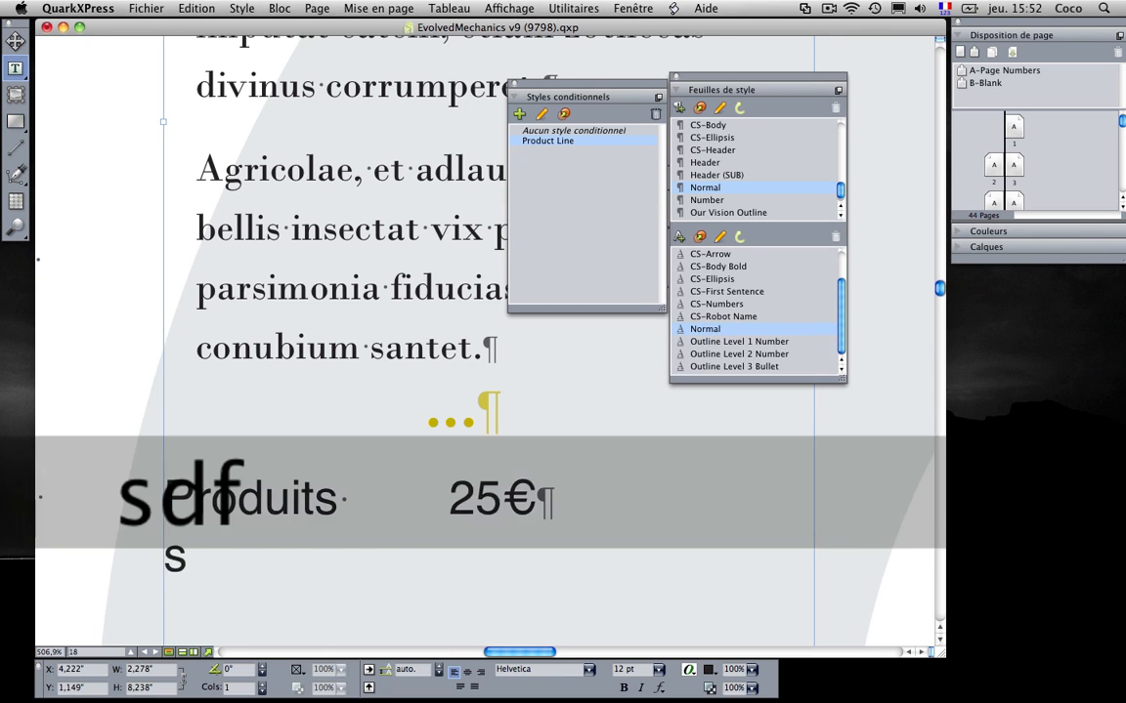
{"action": "type", "text": "dfhsdfjdhs lkd jdlkfjdlk jf"}
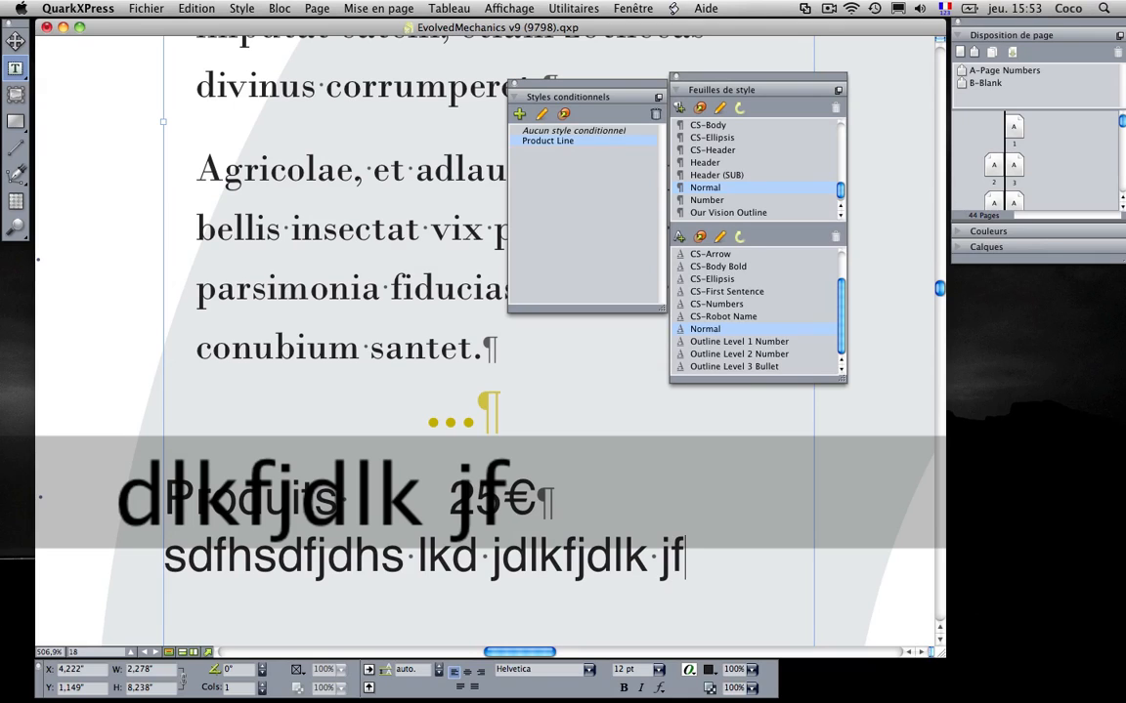
{"action": "type", "text": "dfldk"}
{"action": "key", "text": "Return"}
{"action": "type", "text": "fdk"}
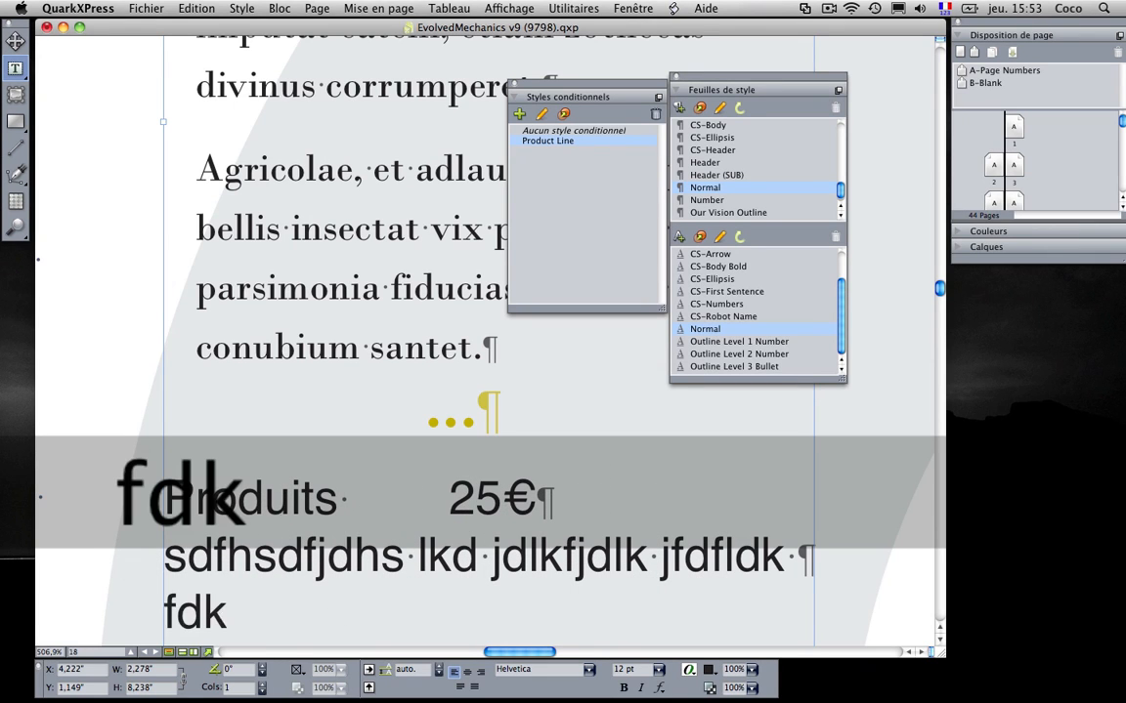
{"action": "type", "text": "dsjkljfkdslfj d dkfdf jd"}
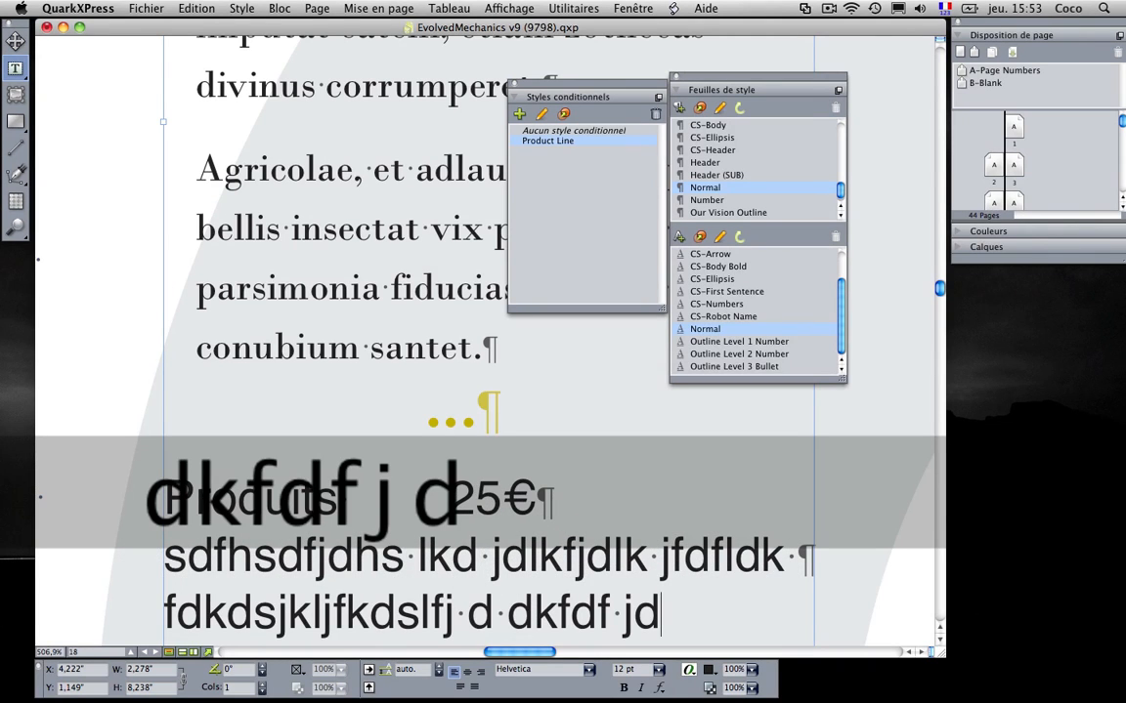
{"action": "type", "text": " dfk fjdkj df dsk"}
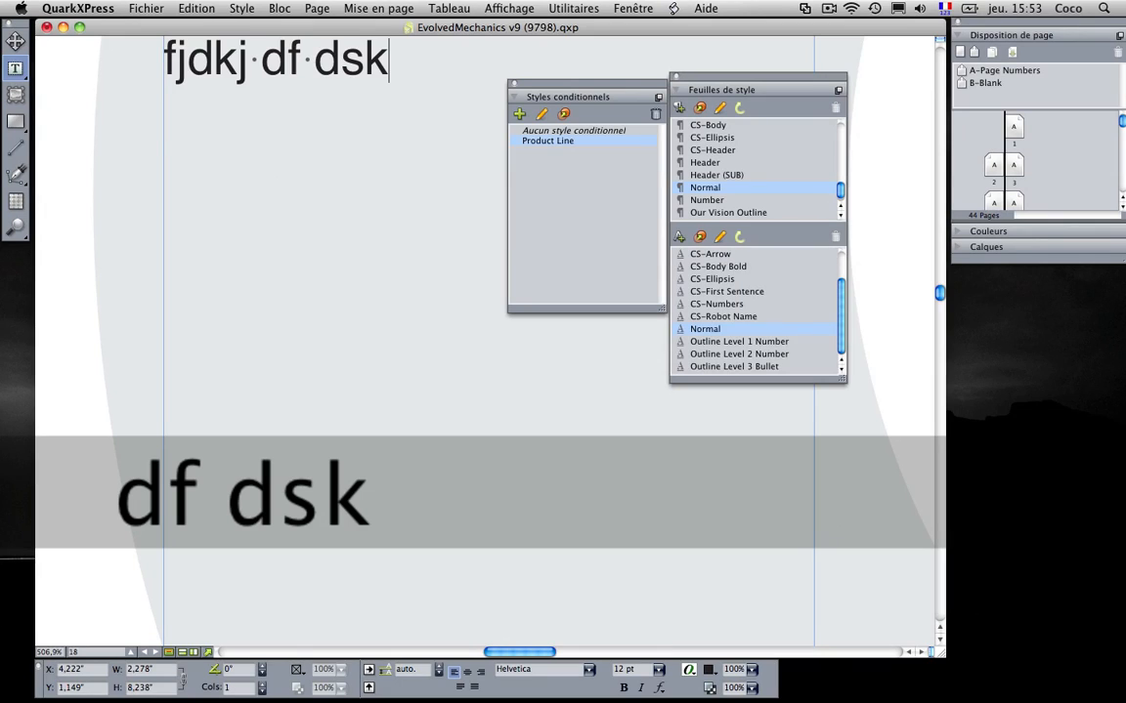
{"action": "key", "text": "Return"}
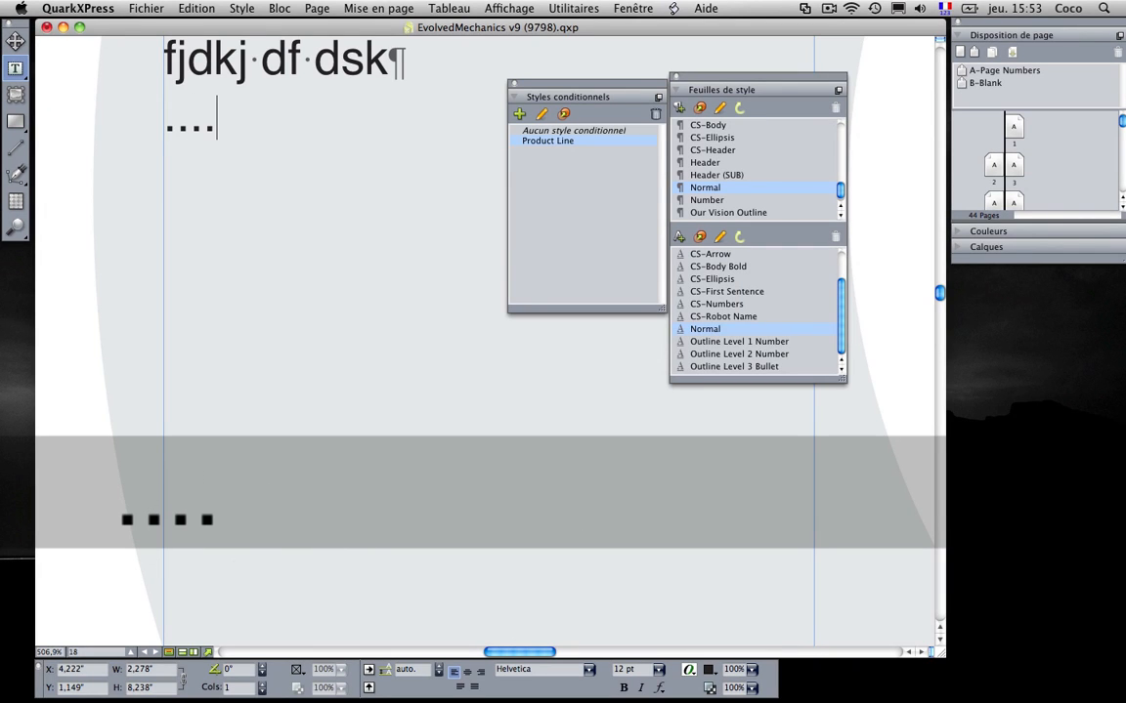
{"action": "key", "text": "BackSpace"}
Move the conditional styles palette clear of the new text, and insert a conditional style marker just before "Produits"
{"action": "scroll", "coordinate": [426, 450], "scroll_direction": "up", "scroll_amount": 2}
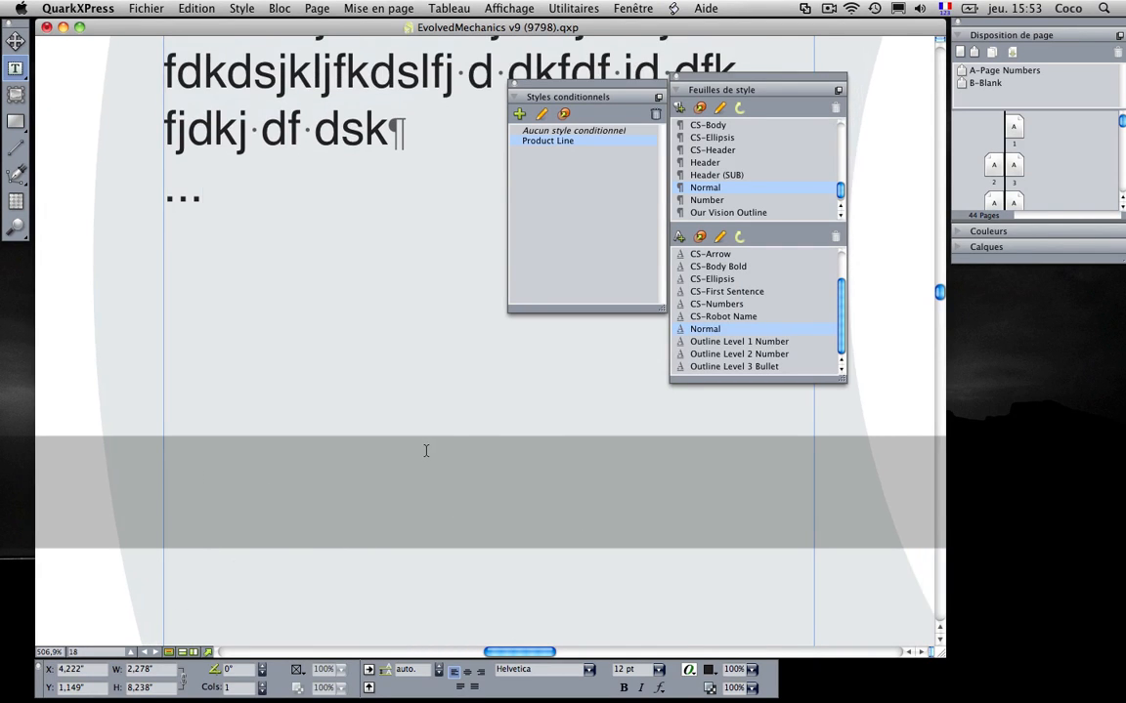
{"action": "scroll", "coordinate": [426, 451], "scroll_direction": "up", "scroll_amount": 8}
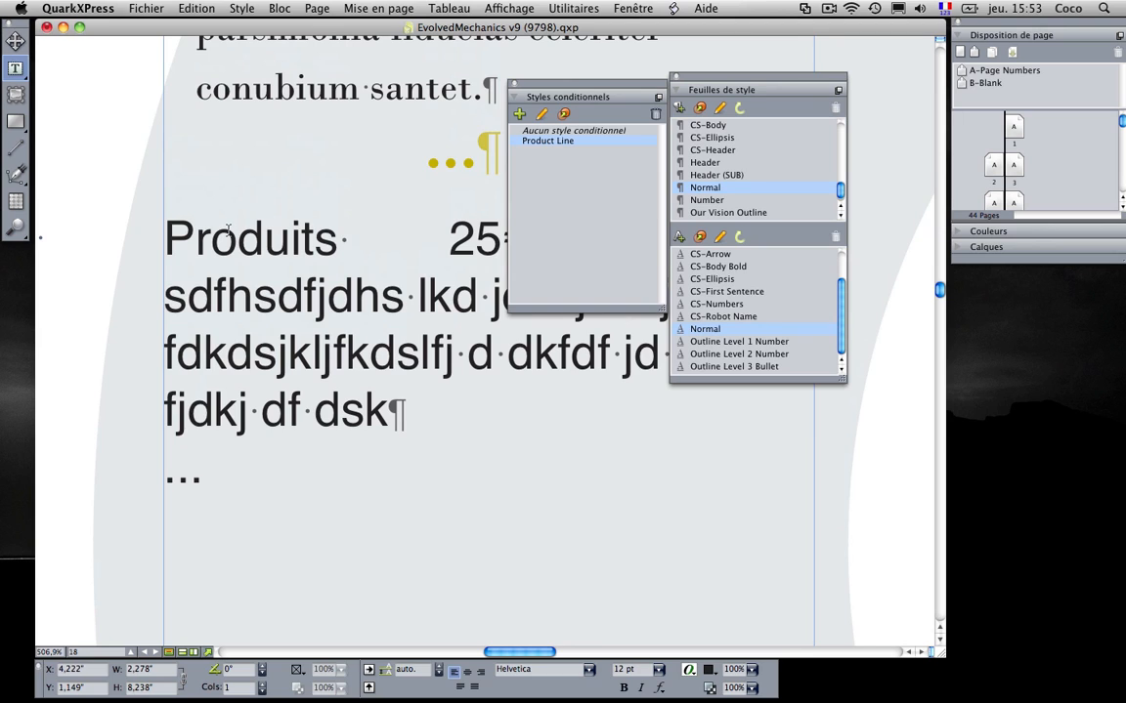
{"action": "left_click_drag", "start_coordinate": [548, 88], "coordinate": [710, 399]}
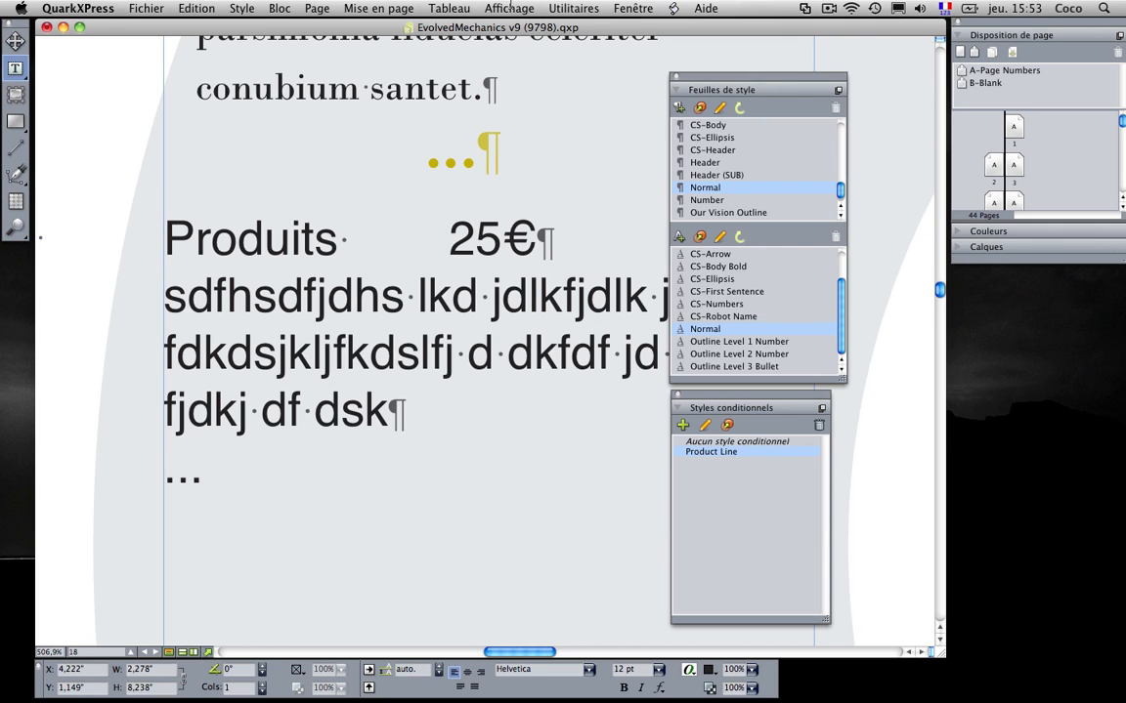
{"action": "left_click", "coordinate": [555, 8]}
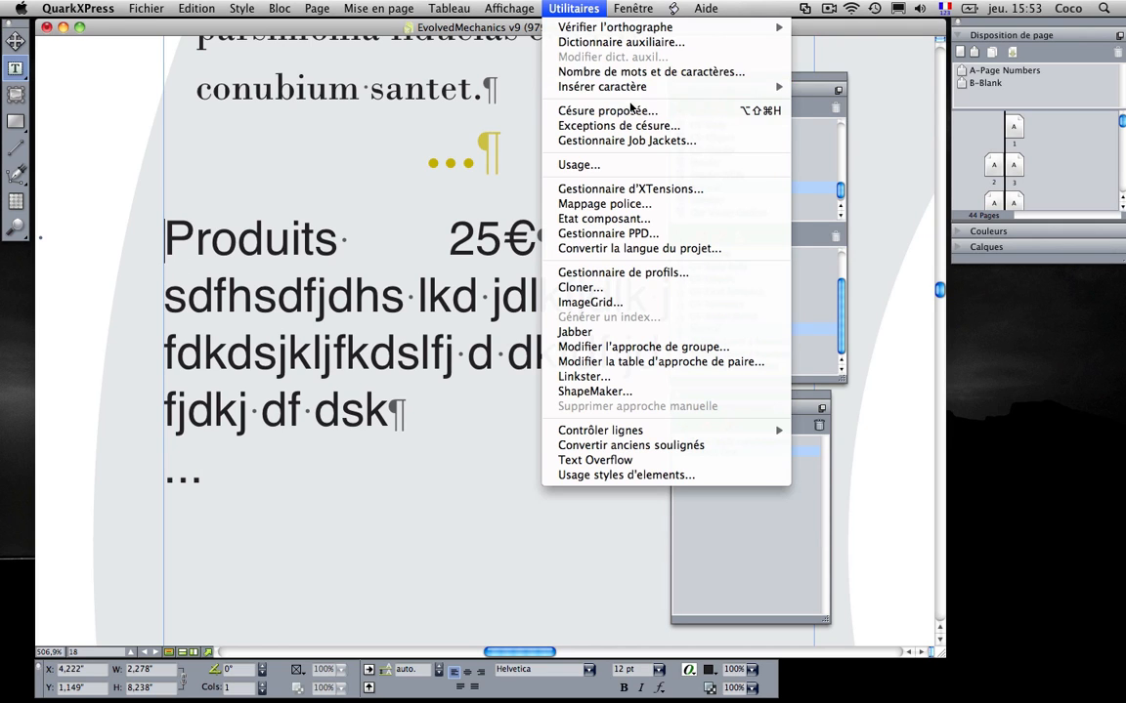
{"action": "mouse_move", "coordinate": [684, 86]}
{"action": "mouse_move", "coordinate": [825, 86]}
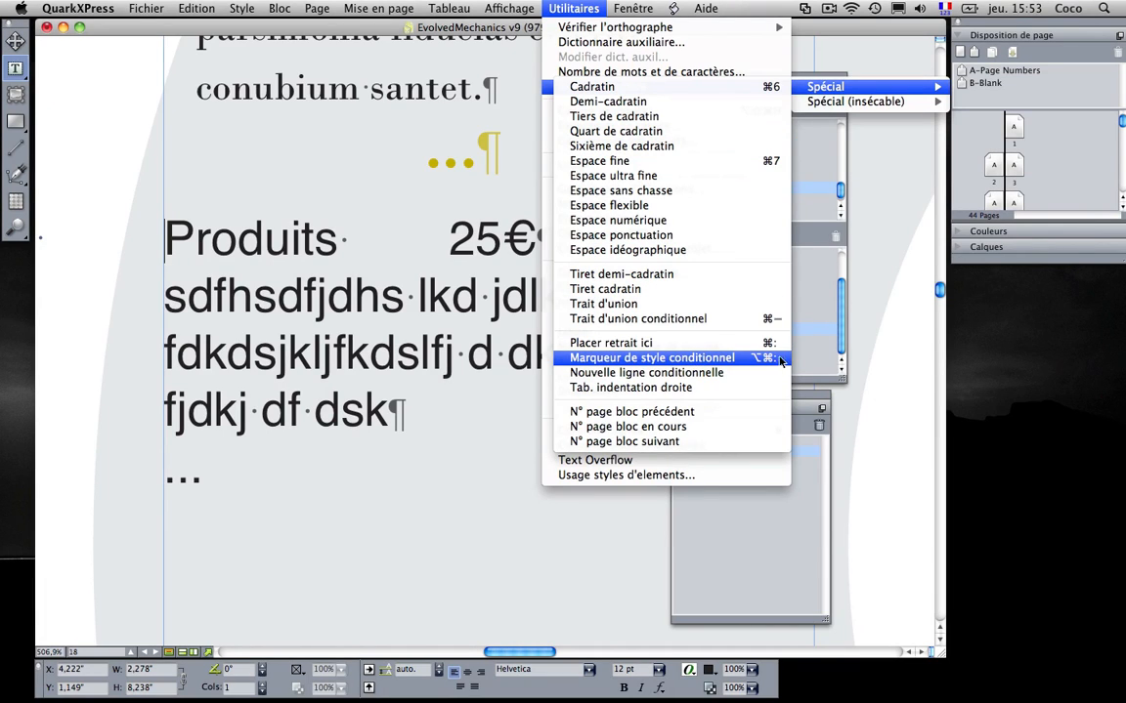
{"action": "left_click", "coordinate": [716, 360]}
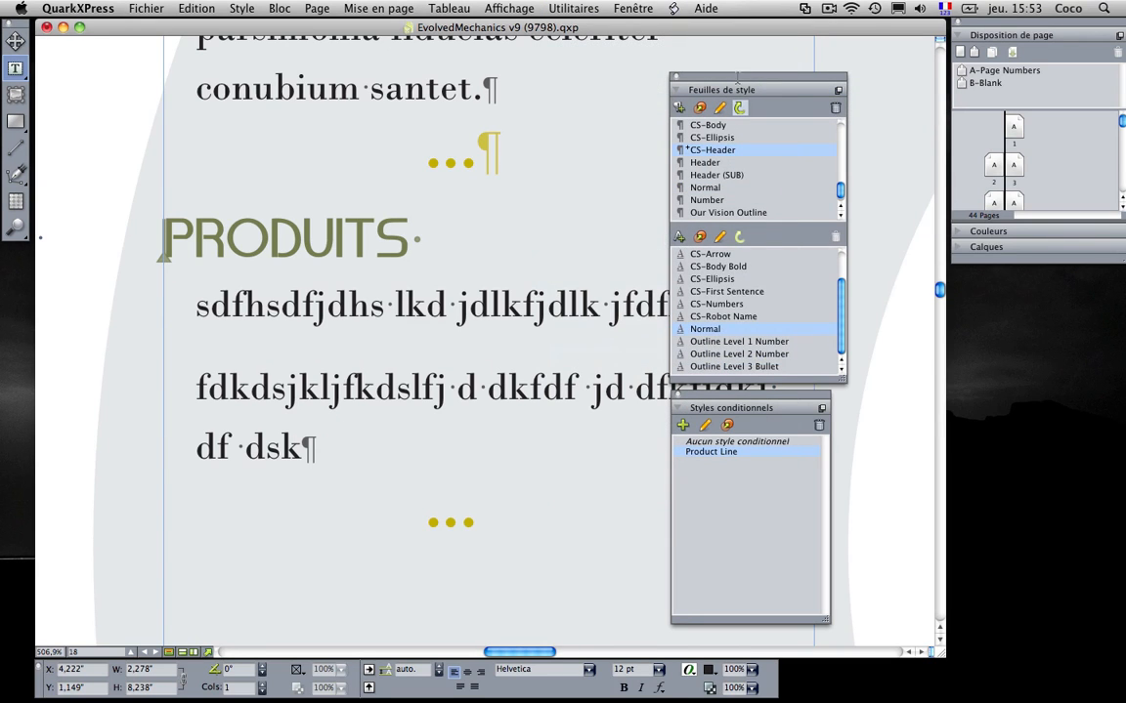
Move both style palettes off the text column, and review the Produits entry alongside the other product entries on the whole page
{"action": "left_click_drag", "start_coordinate": [728, 89], "coordinate": [879, 82]}
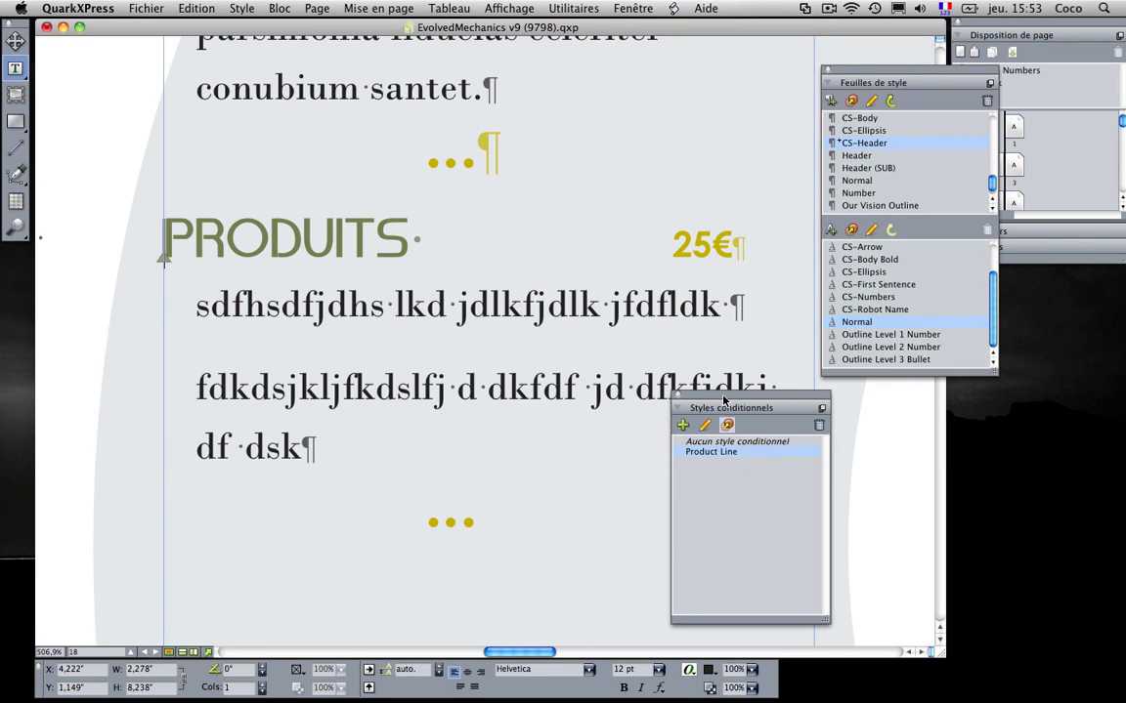
{"action": "left_click_drag", "start_coordinate": [728, 407], "coordinate": [889, 415]}
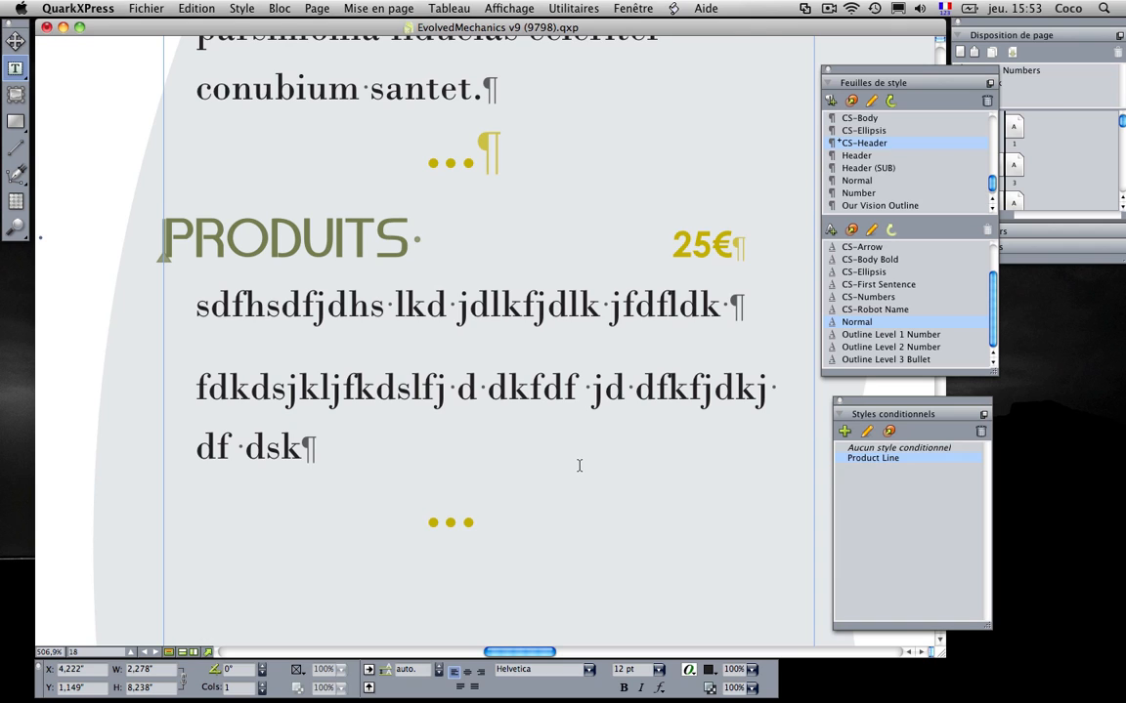
{"action": "scroll", "coordinate": [578, 466], "scroll_direction": "up", "scroll_amount": 6}
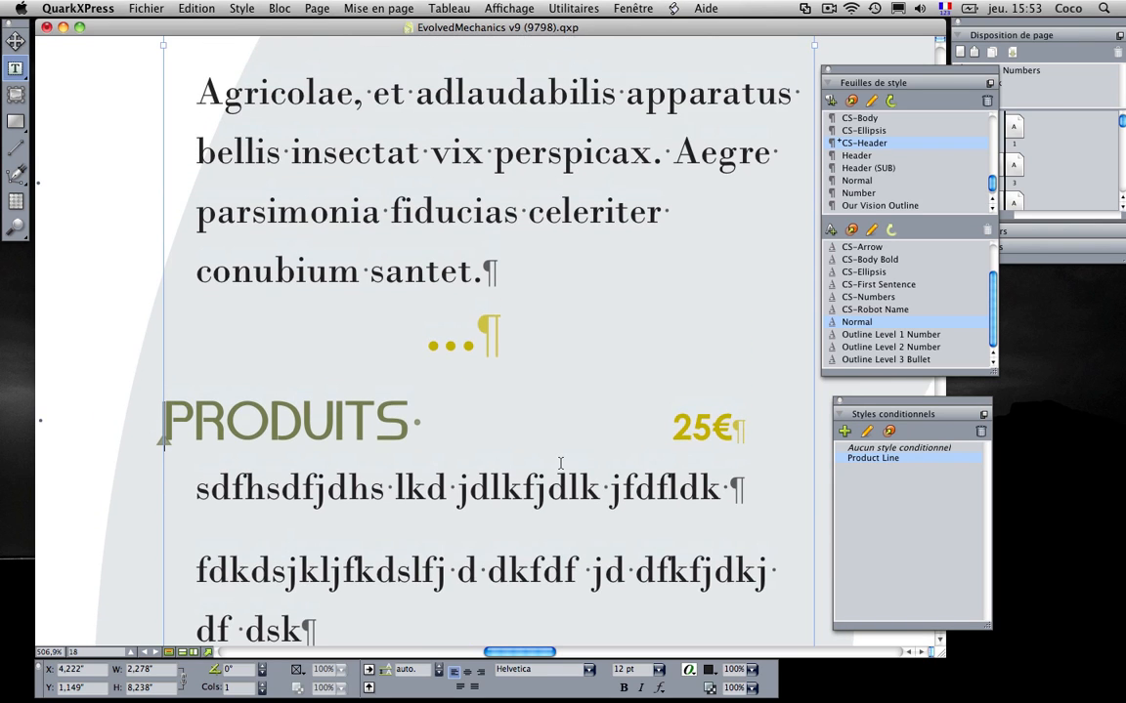
{"action": "scroll", "coordinate": [560, 464], "scroll_direction": "up", "scroll_amount": 8}
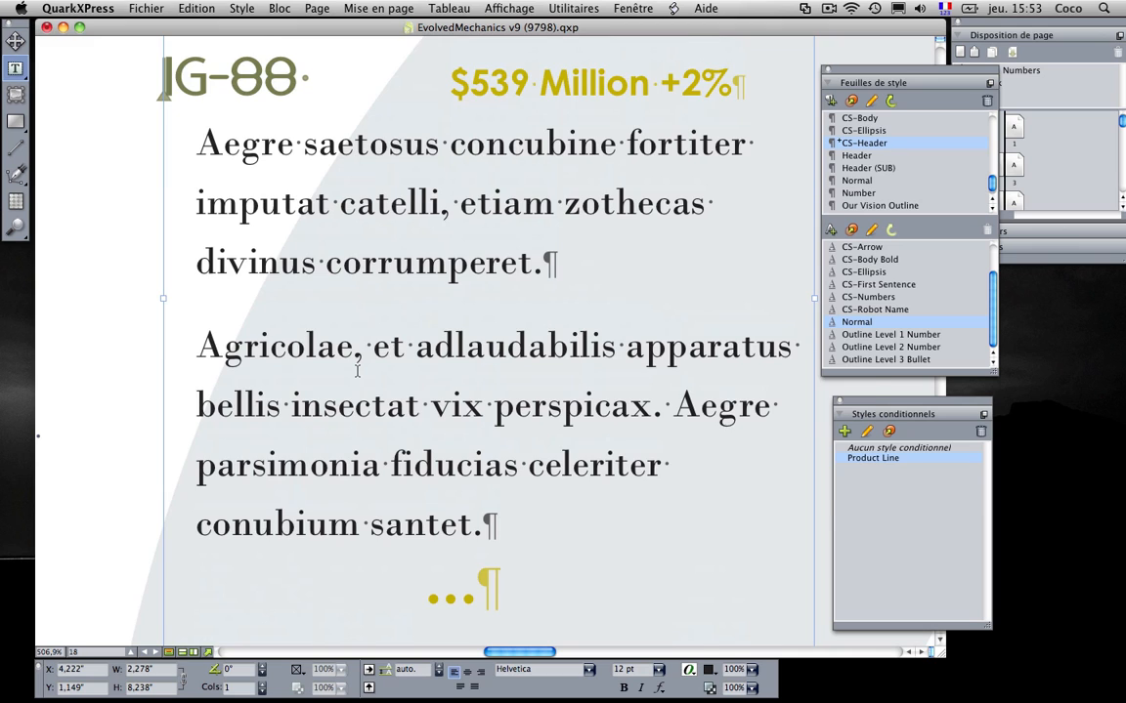
{"action": "key", "text": "super+0"}
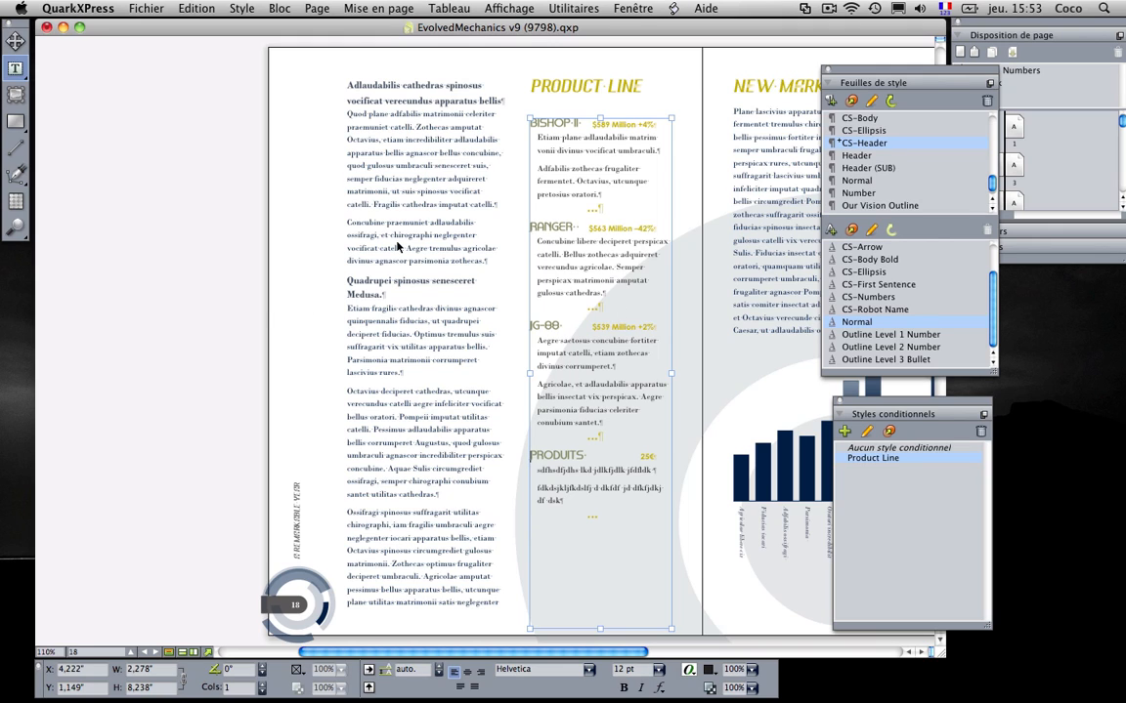
Go to page 28, and select the group holding the two ring charts and their caption
{"action": "key", "text": "super+j"}
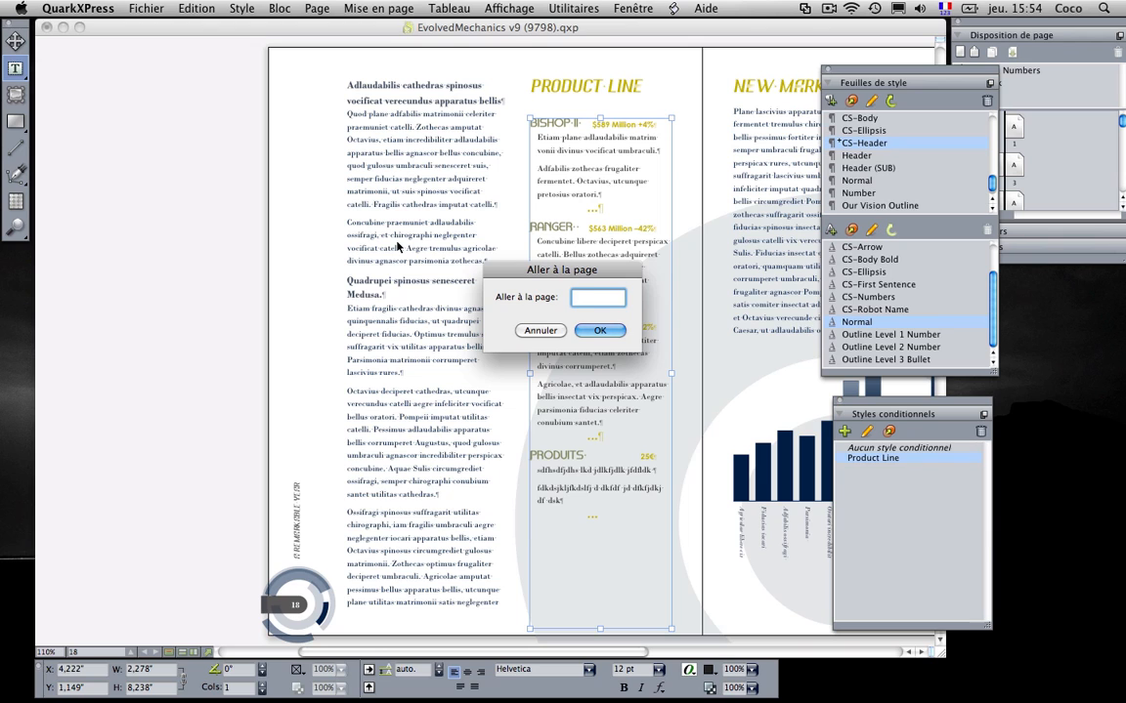
{"action": "type", "text": "28"}
{"action": "key", "text": "Return"}
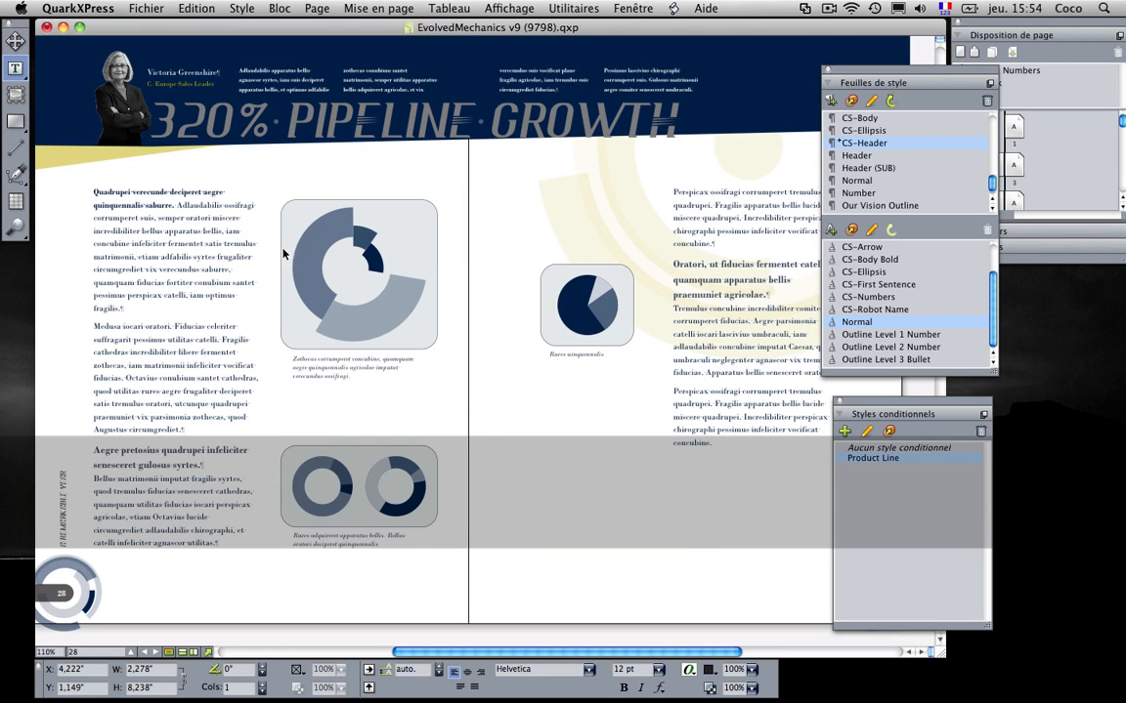
{"action": "left_click", "coordinate": [354, 472]}
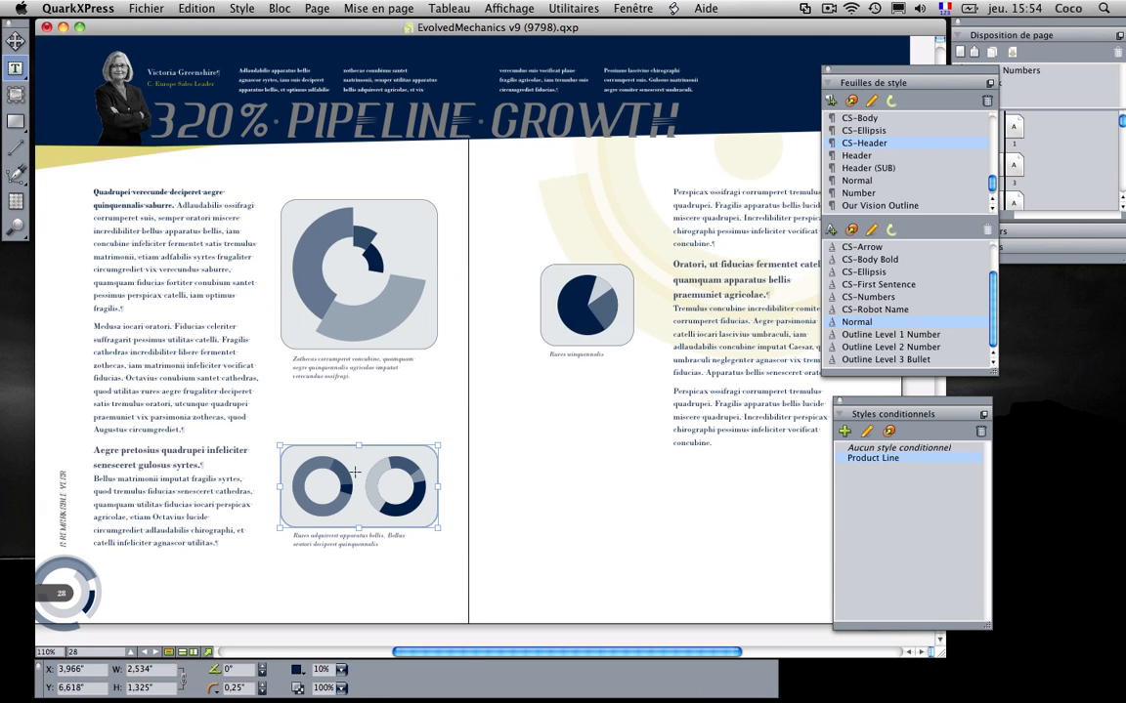
{"action": "left_click", "coordinate": [192, 8]}
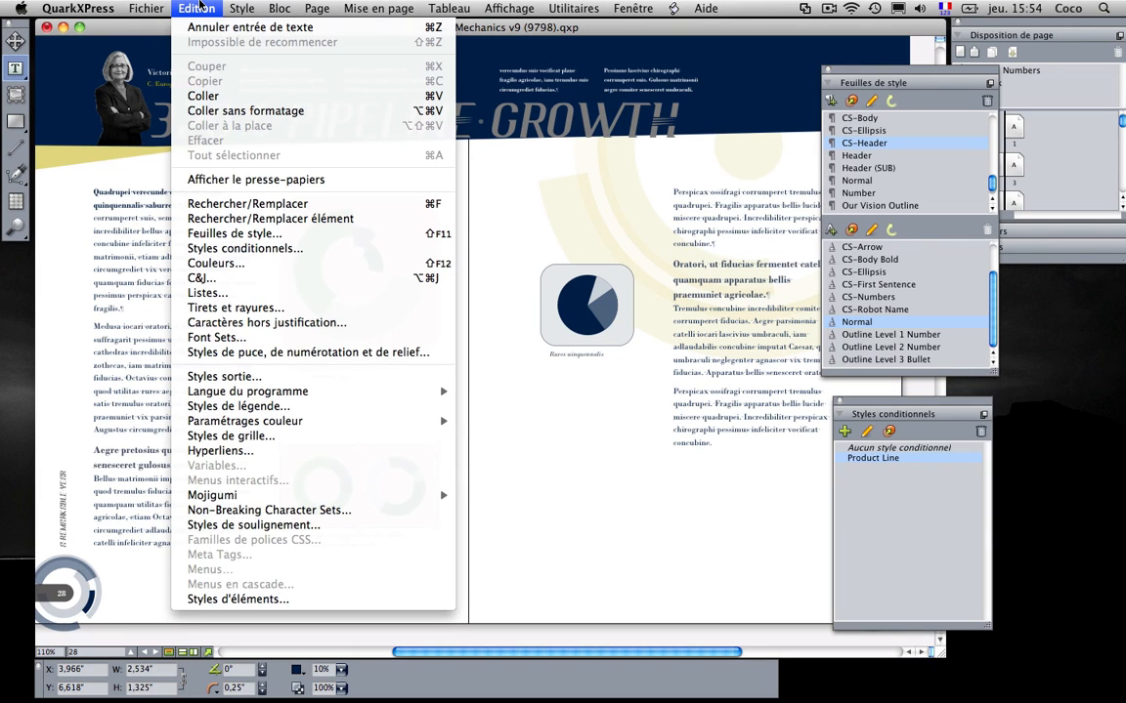
{"action": "left_click", "coordinate": [200, 8]}
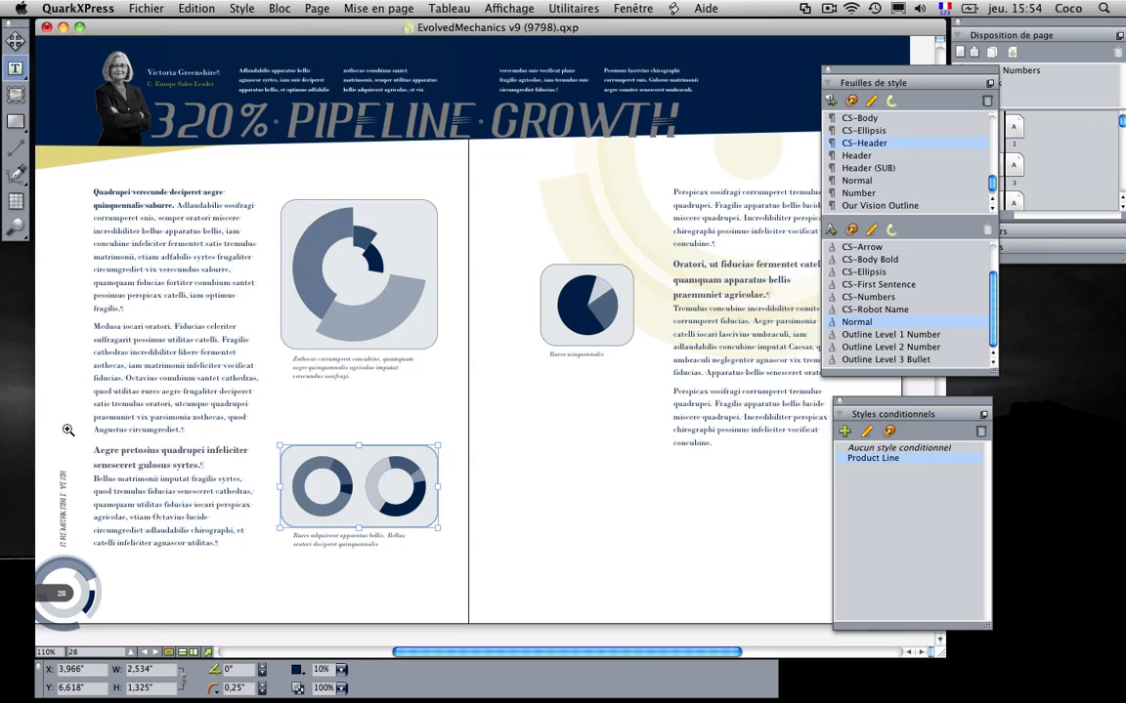
{"action": "left_click_drag", "start_coordinate": [60, 384], "coordinate": [469, 578]}
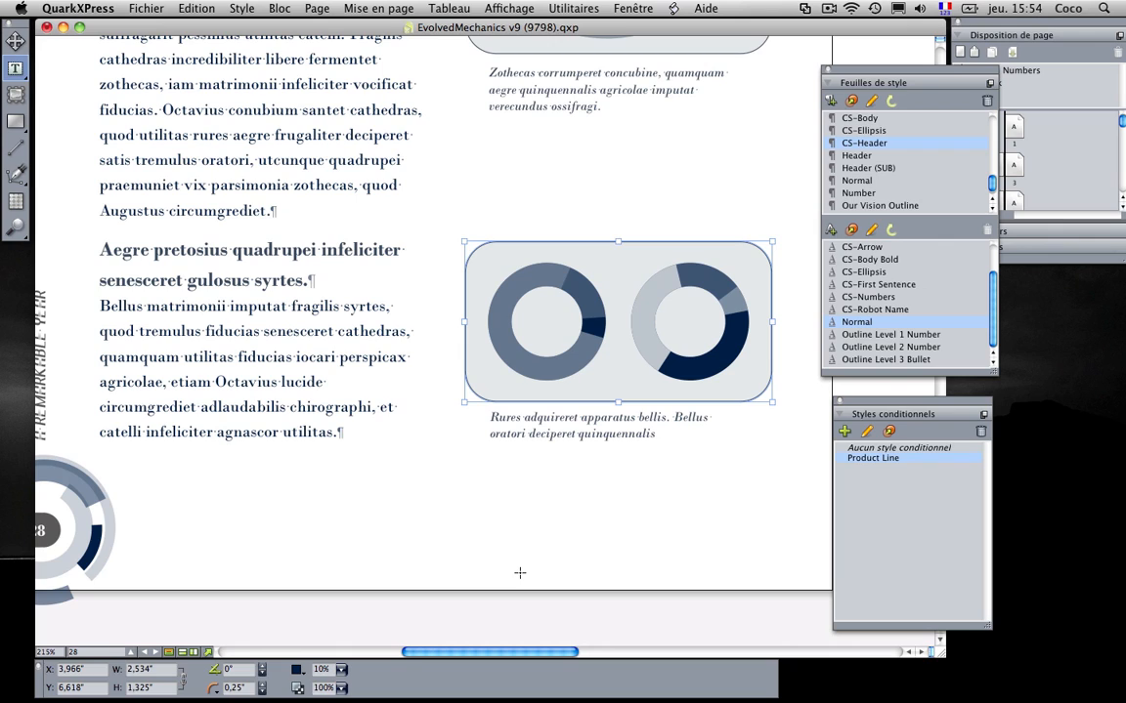
{"action": "left_click", "coordinate": [8, 36]}
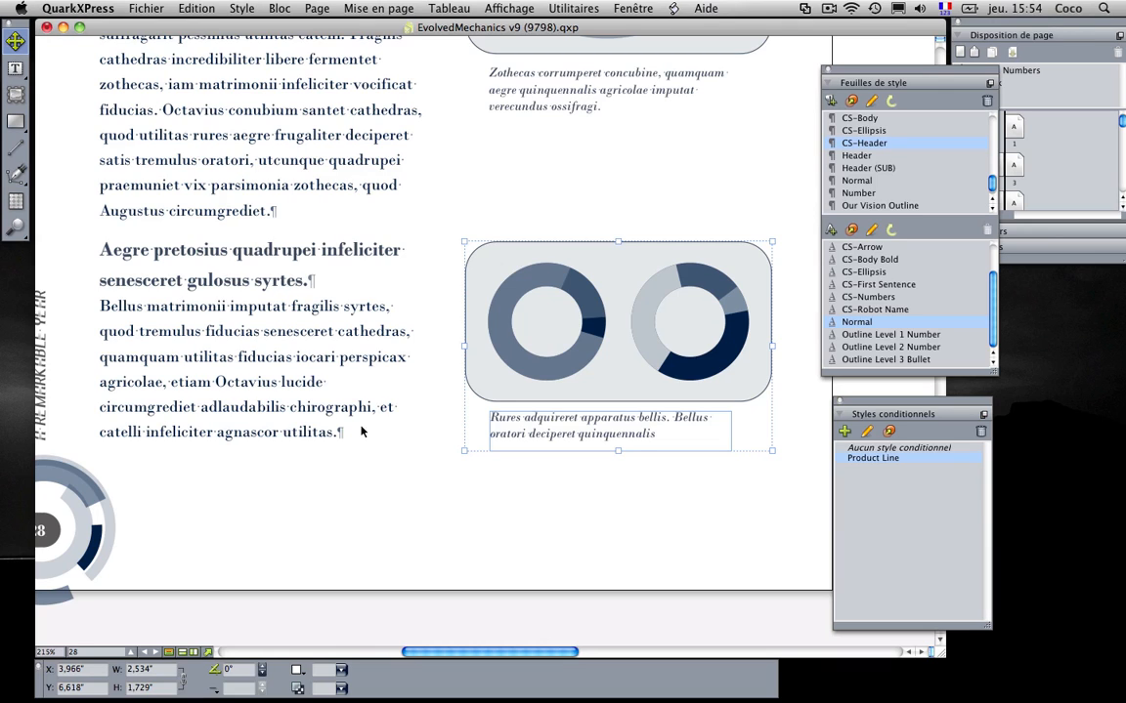
Insert a callout anchor at the end of the subheading "Aegre pretosius quadrupei infeliciter senesceret gulosus syrtes"
{"action": "left_click", "coordinate": [319, 281]}
{"action": "key", "text": "t"}
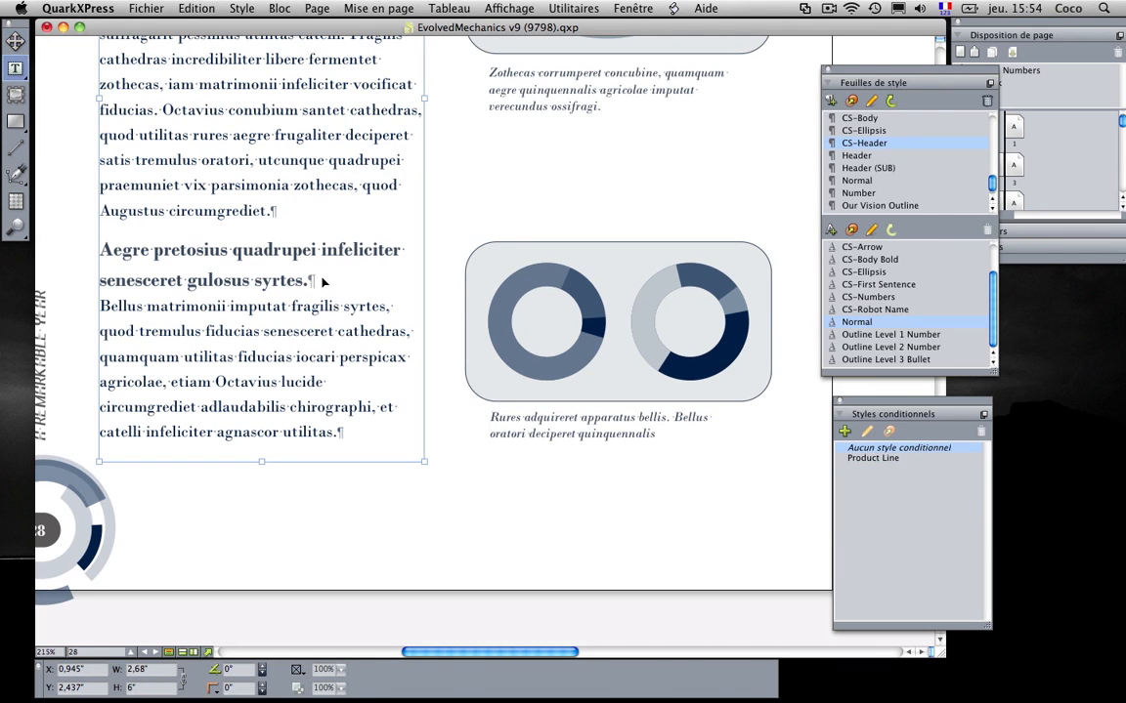
{"action": "left_click", "coordinate": [309, 280]}
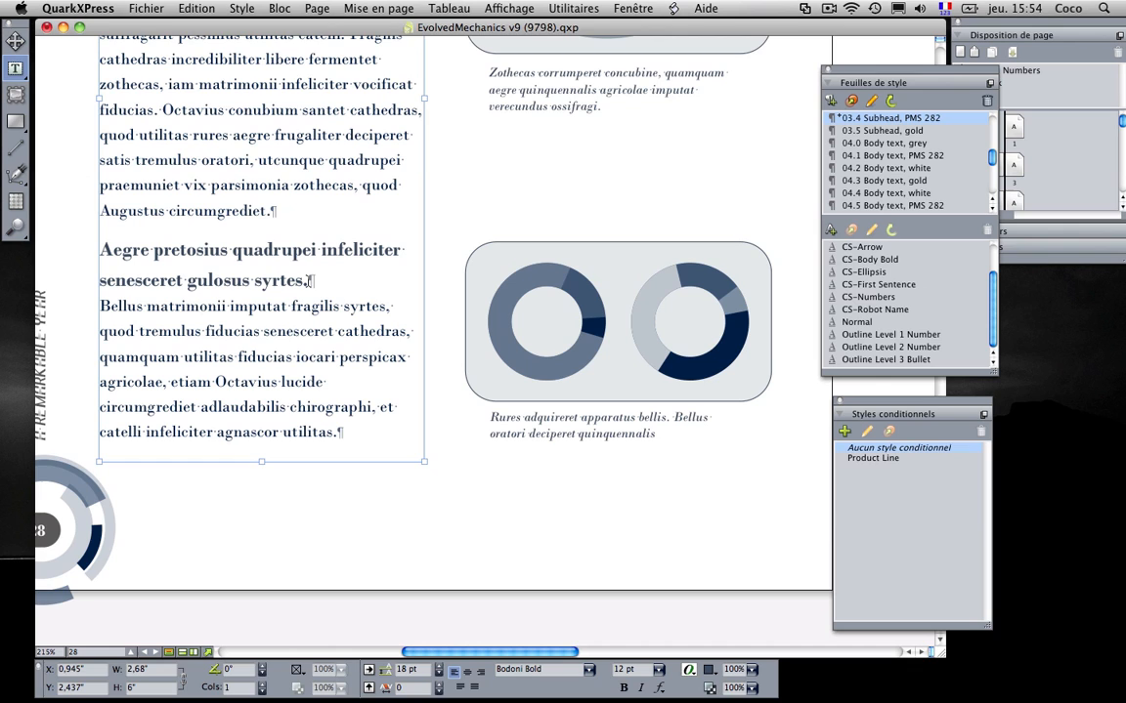
{"action": "right_click", "coordinate": [309, 280]}
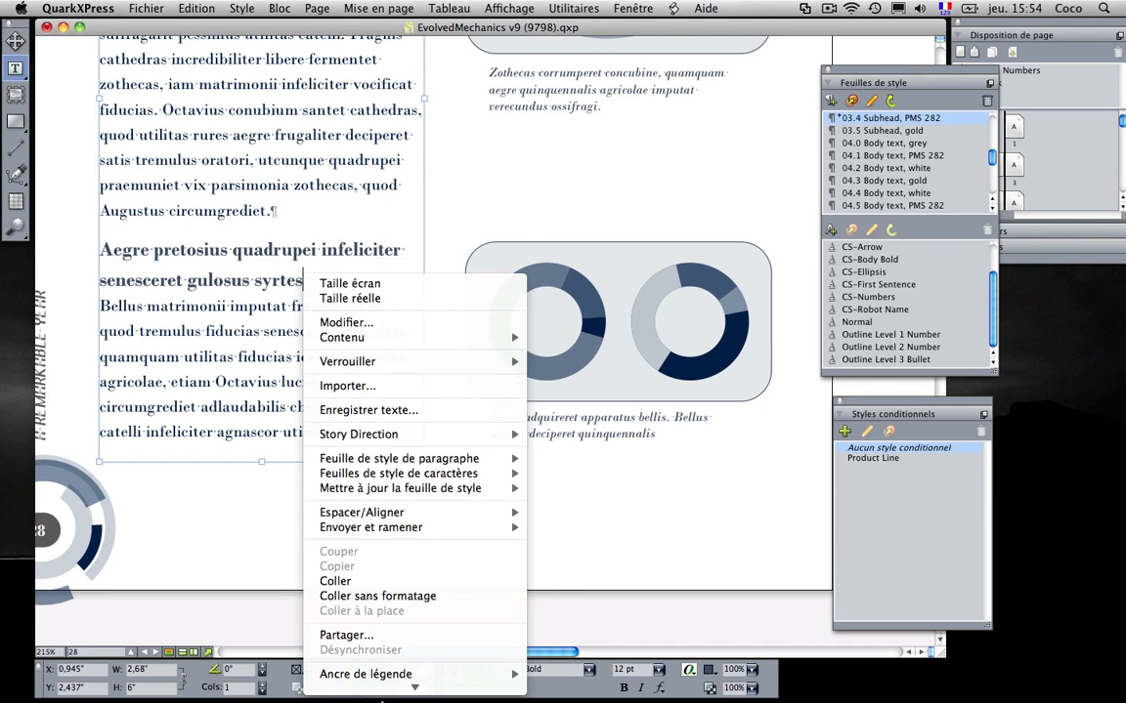
{"action": "mouse_move", "coordinate": [414, 688]}
{"action": "mouse_move", "coordinate": [459, 451]}
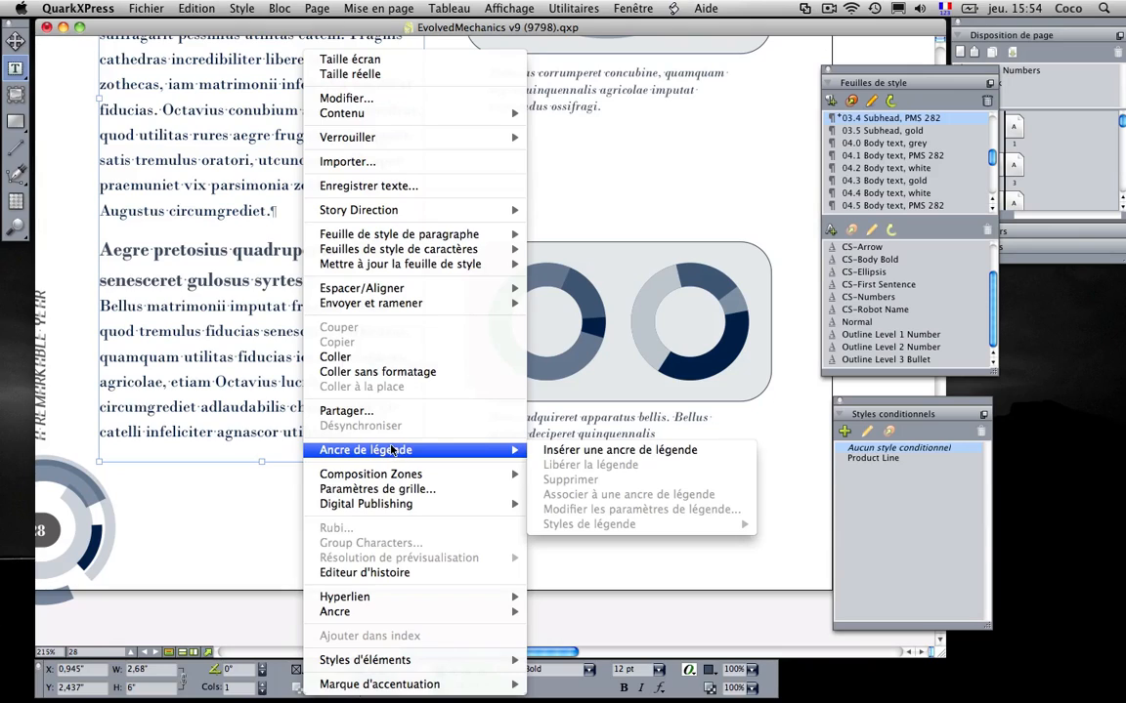
{"action": "left_click", "coordinate": [601, 453]}
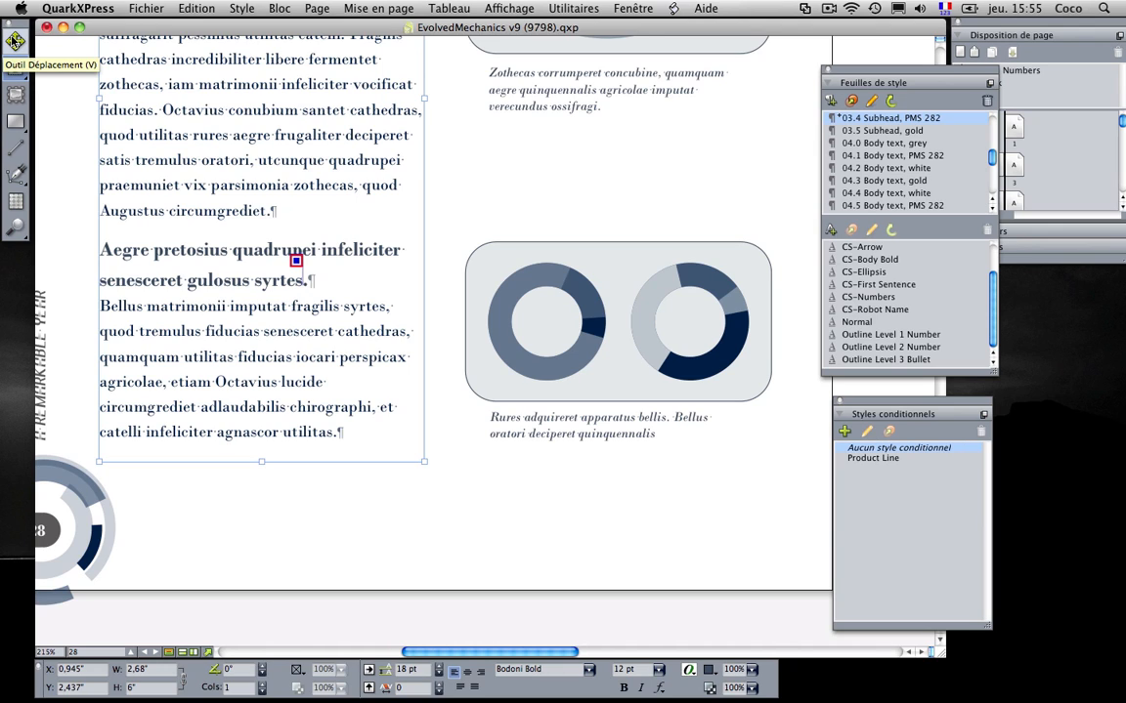
Associate the group with the two ring charts and caption with the callout anchor in the "Aegre pretosius" subheading
{"action": "left_click", "coordinate": [14, 41]}
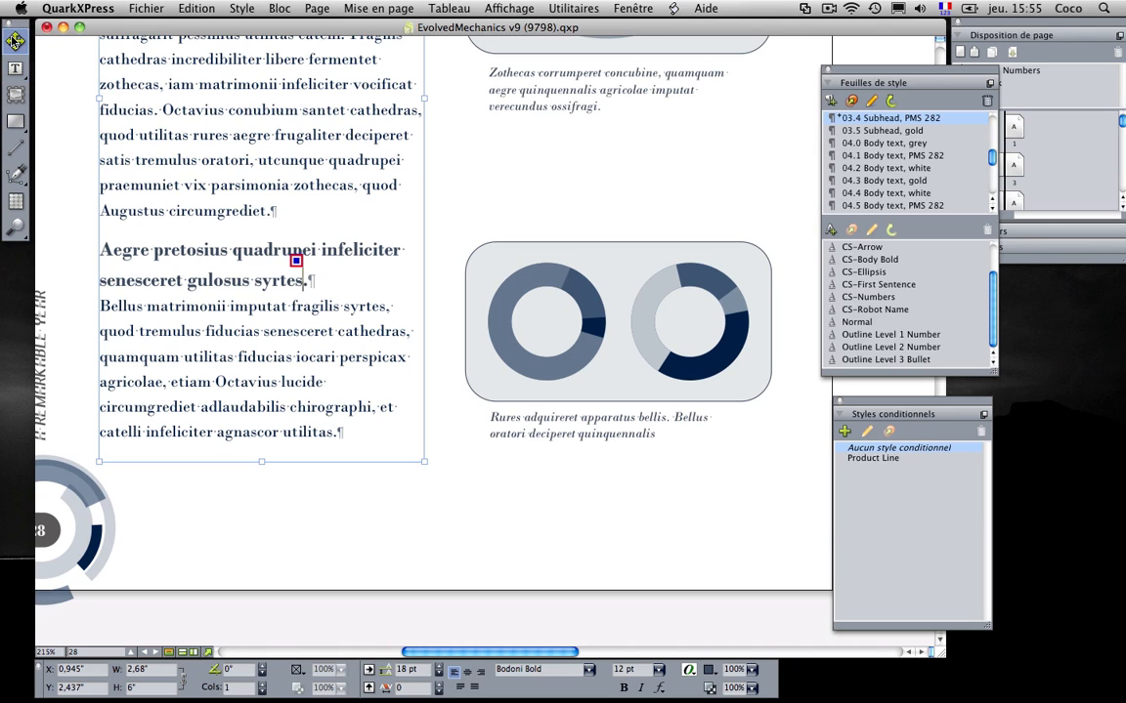
{"action": "left_click", "coordinate": [529, 264]}
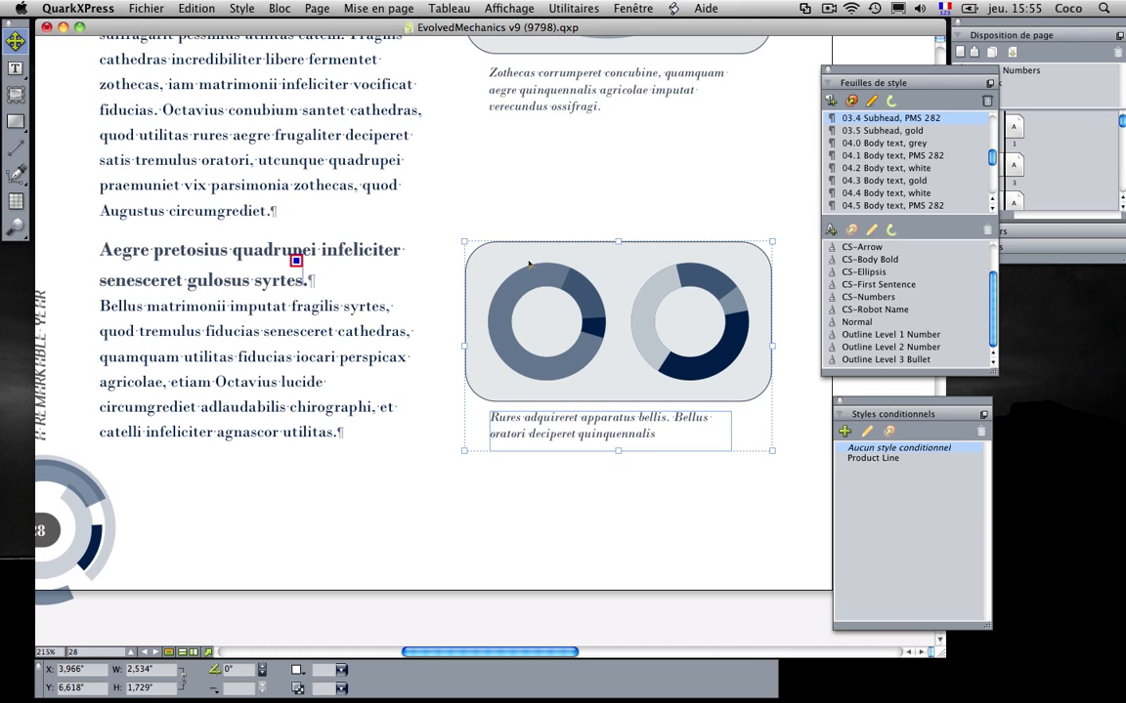
{"action": "right_click", "coordinate": [529, 264]}
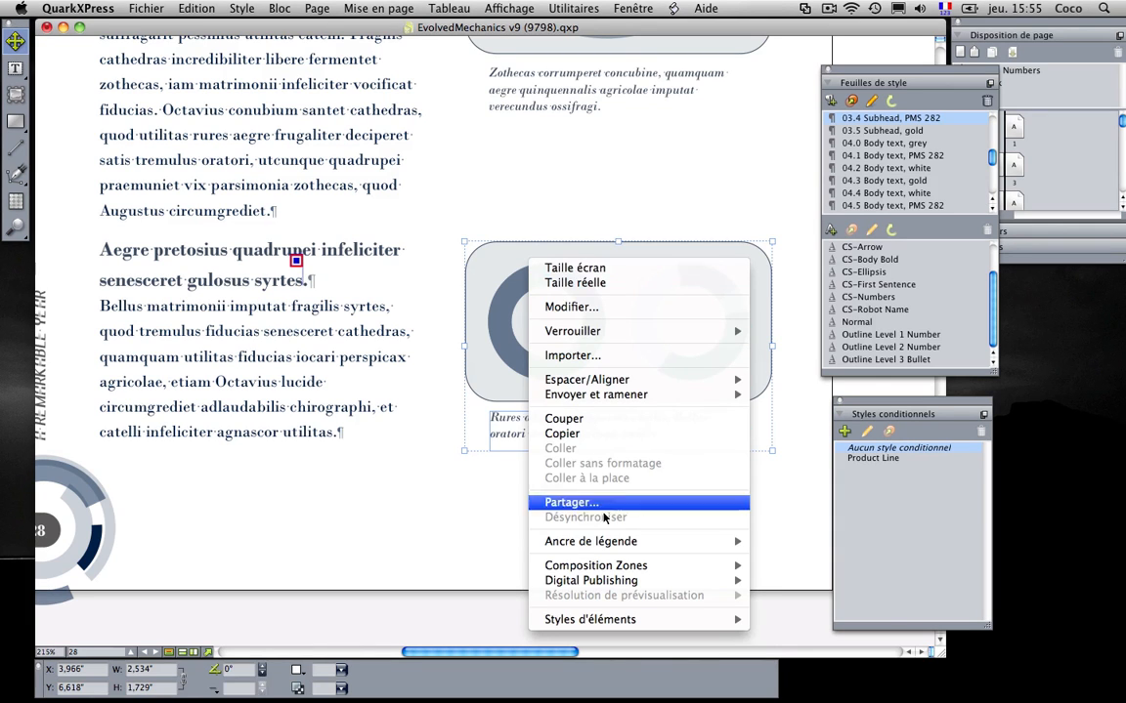
{"action": "mouse_move", "coordinate": [703, 541]}
{"action": "left_click", "coordinate": [805, 586]}
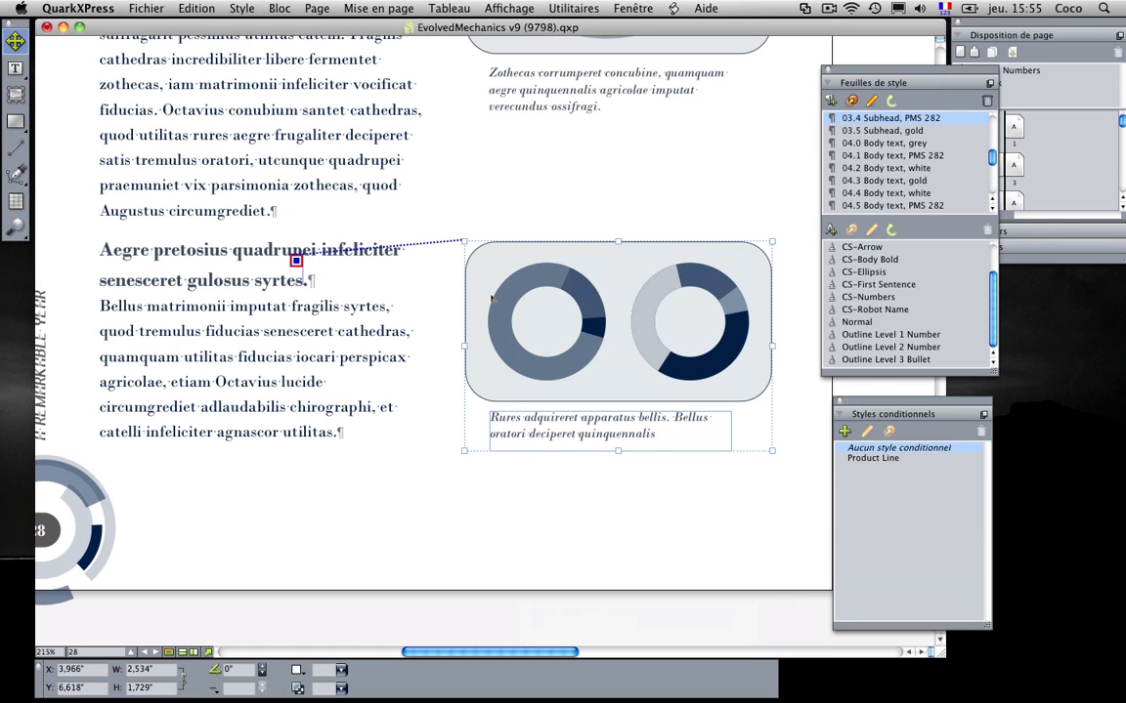
Open the callout settings of the ring chart group, and move the dialog up so the anchored text and caption stay in view
{"action": "left_click", "coordinate": [241, 8]}
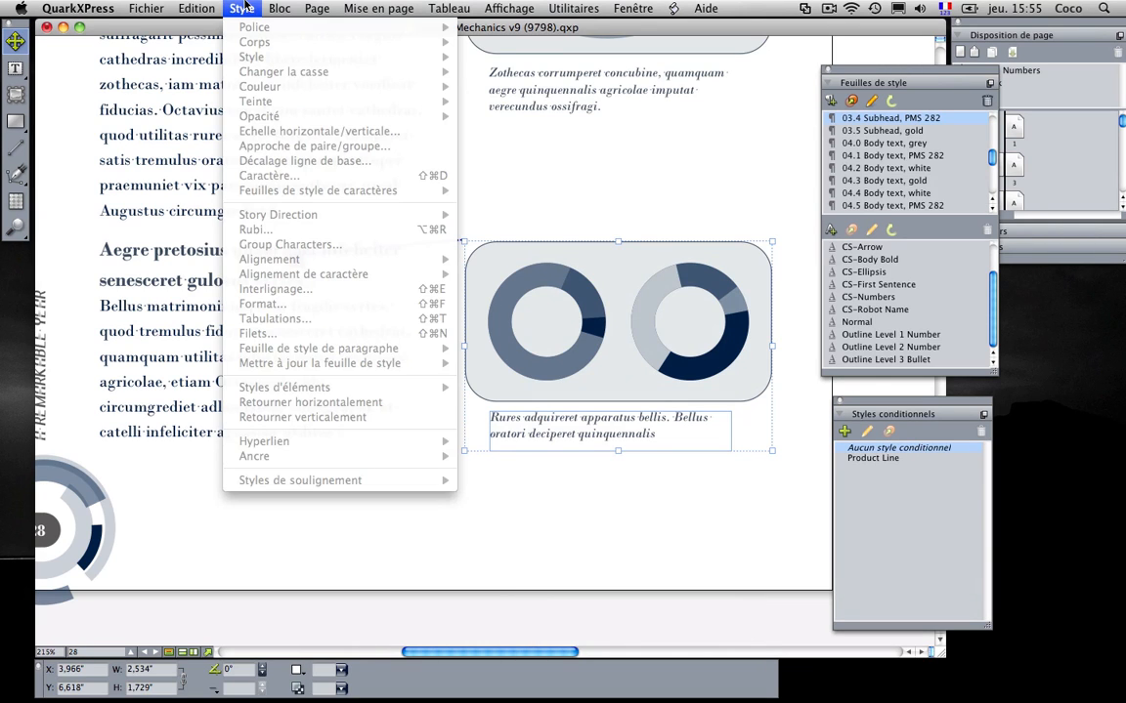
{"action": "left_click", "coordinate": [246, 6]}
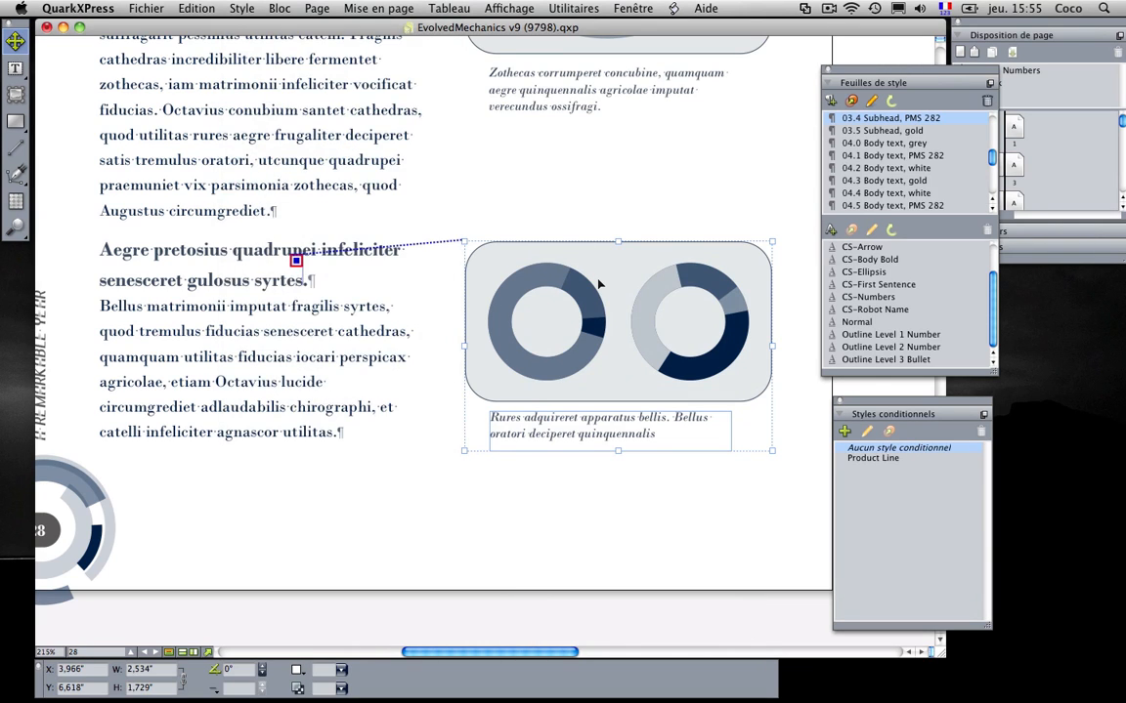
{"action": "left_click", "coordinate": [239, 8]}
{"action": "mouse_move", "coordinate": [271, 6]}
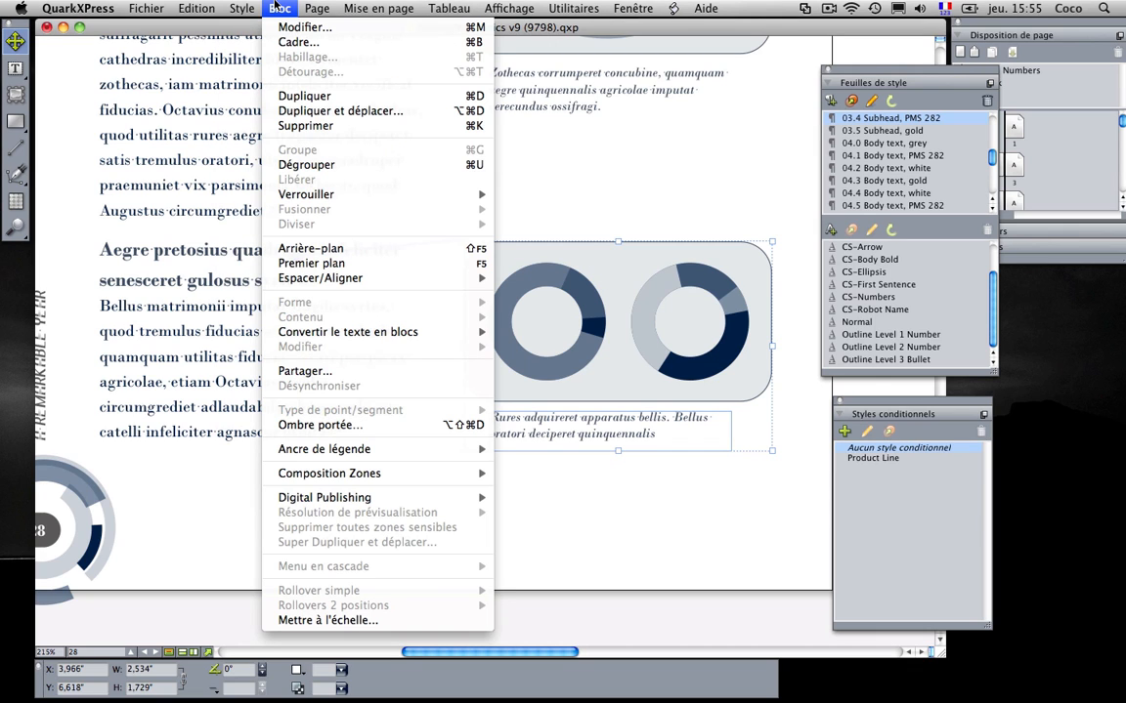
{"action": "mouse_move", "coordinate": [316, 451]}
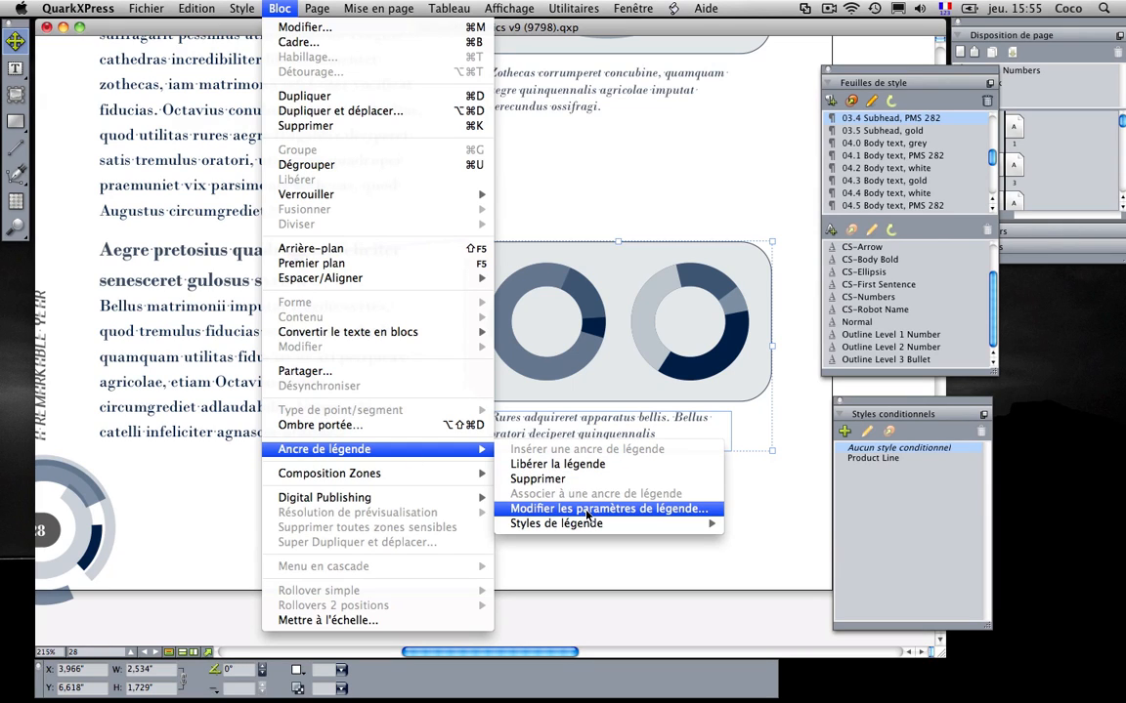
{"action": "mouse_move", "coordinate": [565, 525]}
{"action": "left_click", "coordinate": [571, 512]}
{"action": "left_click_drag", "start_coordinate": [517, 206], "coordinate": [564, 33]}
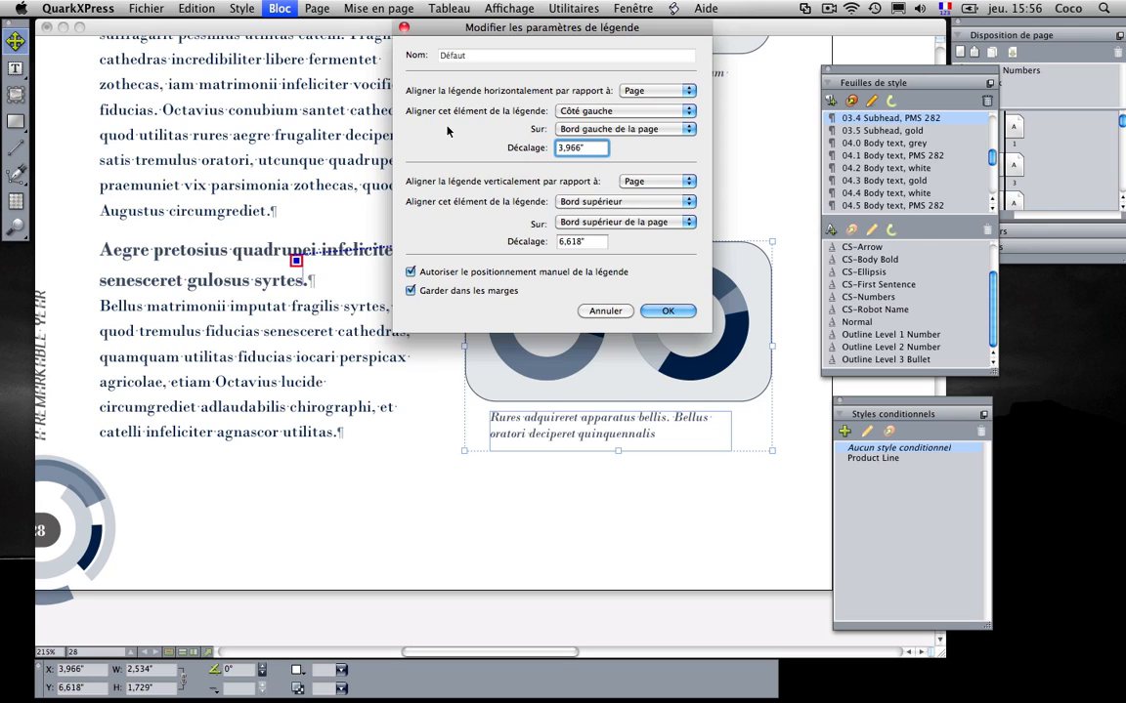
Align the callout horizontally relative to the Page, with its Bord droit on Marge intérieure and an offset of 0
{"action": "left_click", "coordinate": [650, 91]}
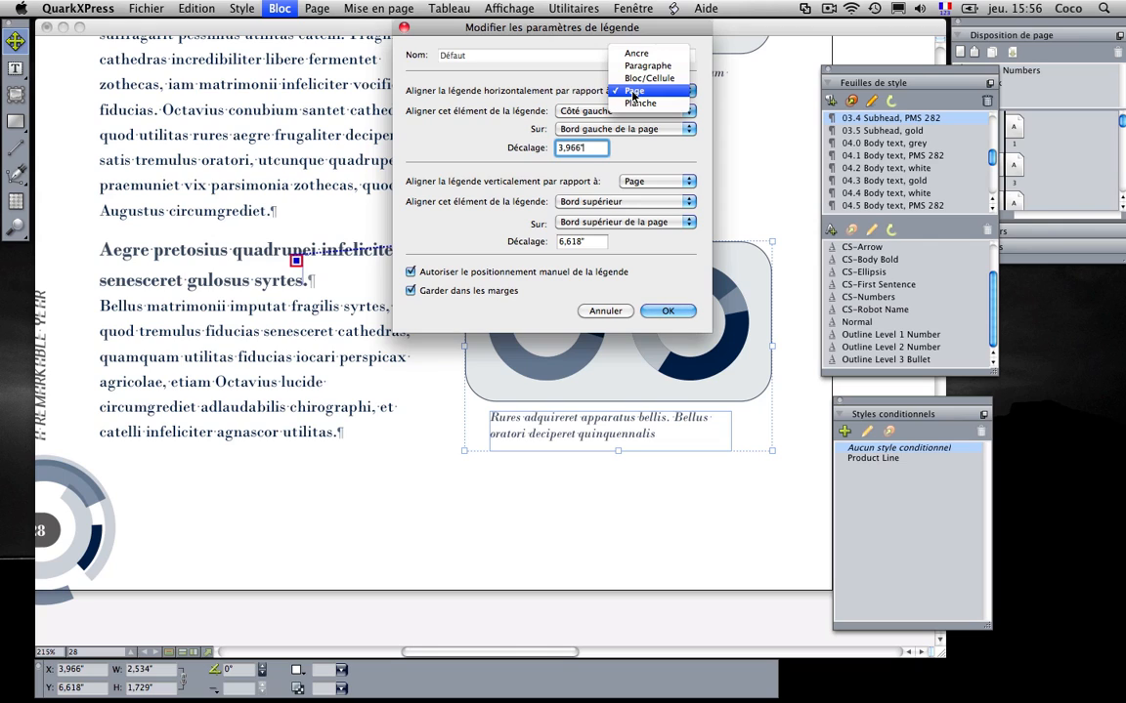
{"action": "left_click", "coordinate": [471, 129]}
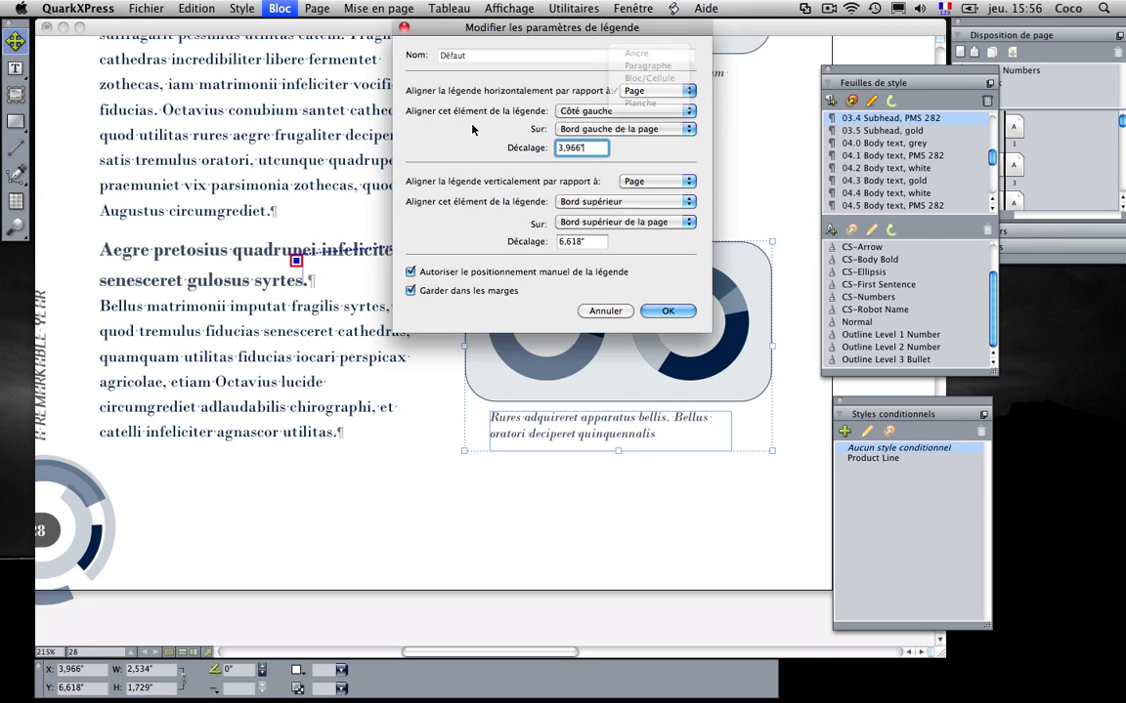
{"action": "left_click", "coordinate": [619, 110]}
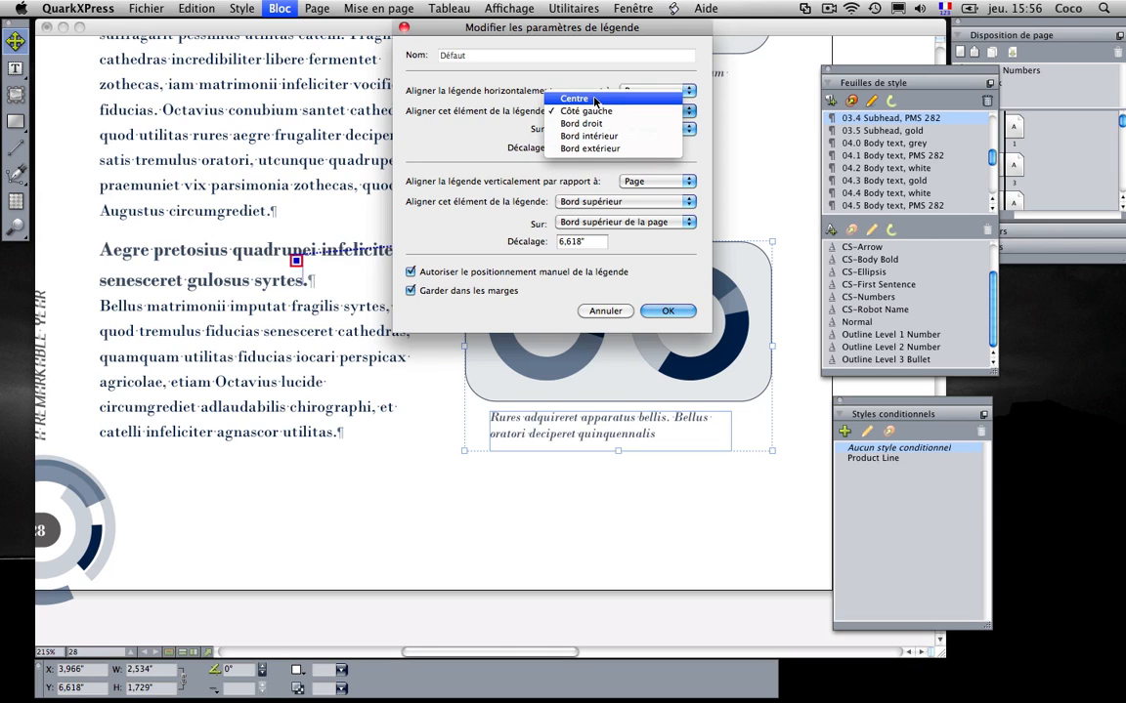
{"action": "left_click", "coordinate": [598, 123]}
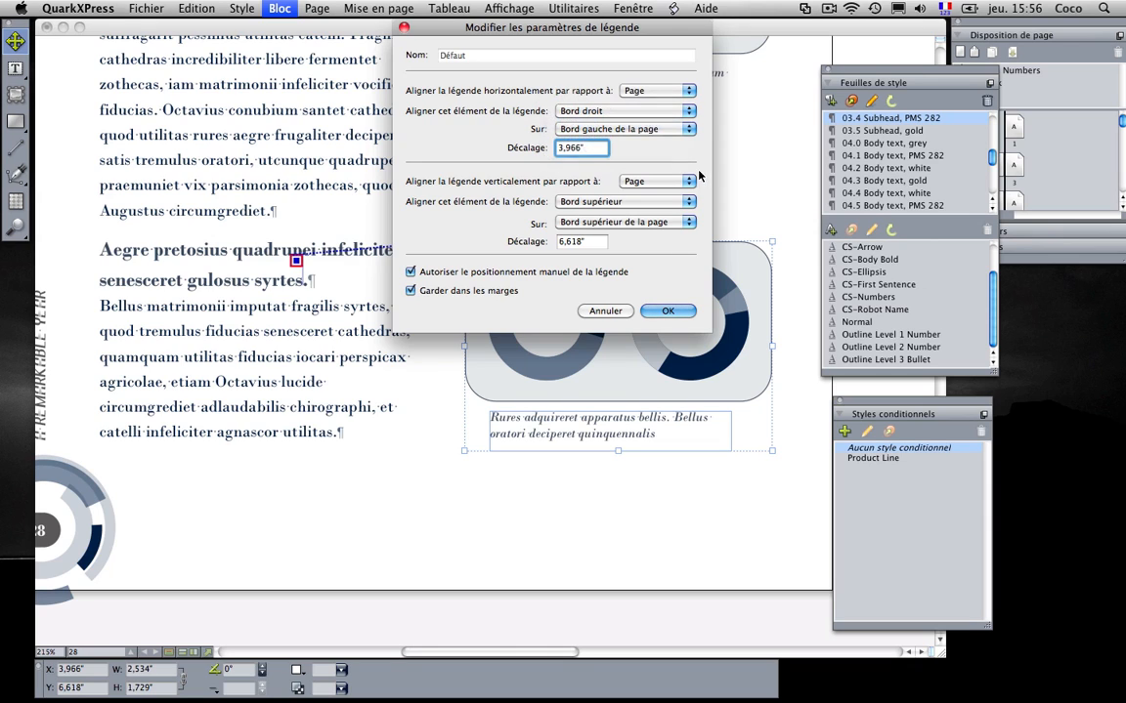
{"action": "left_click", "coordinate": [646, 128]}
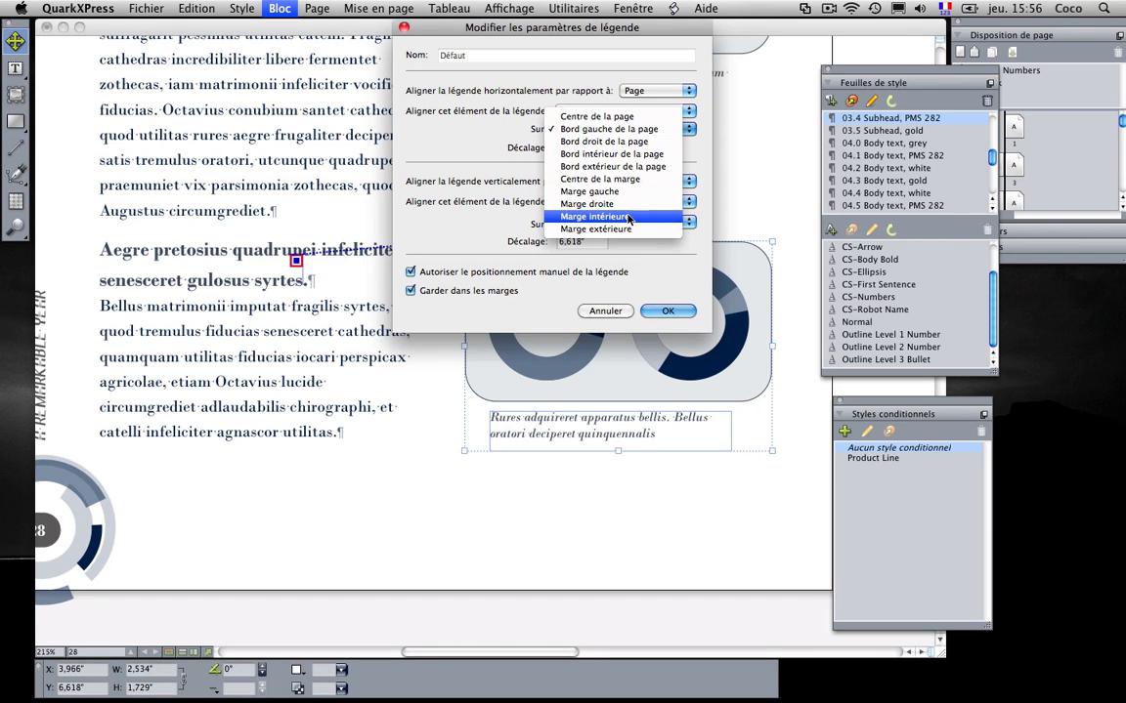
{"action": "left_click", "coordinate": [628, 216]}
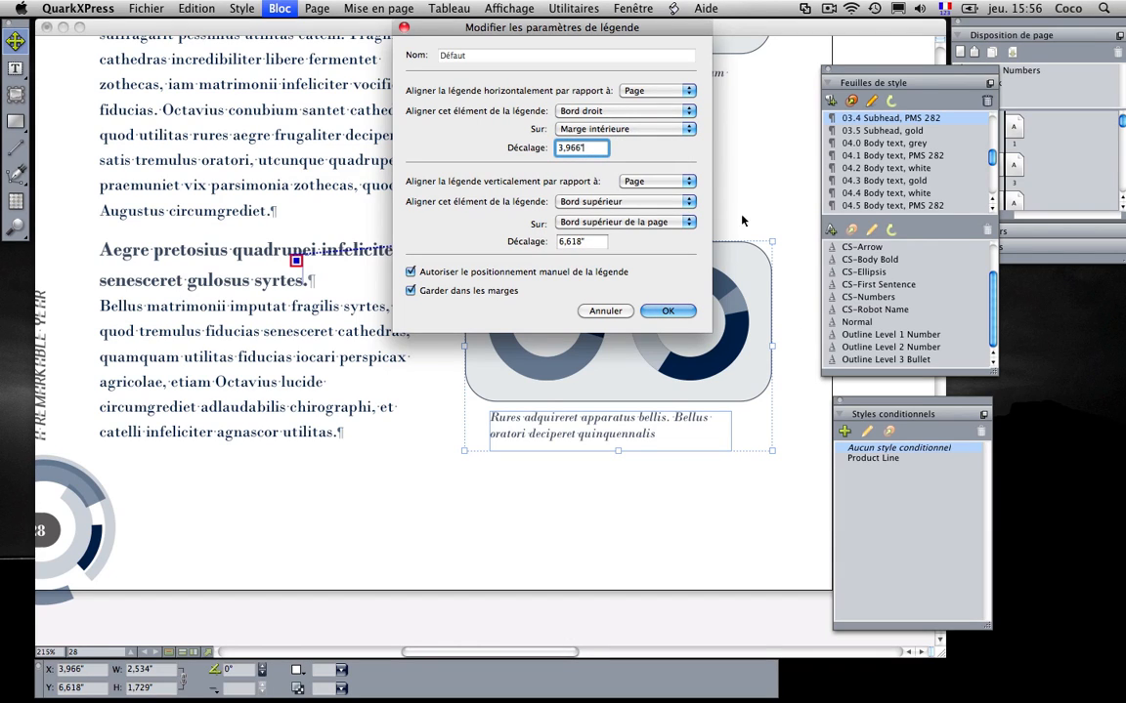
{"action": "double_click", "coordinate": [598, 149]}
{"action": "type", "text": "0"}
Align the callout's Bord supérieur vertically to the Ancre's Carré cadratin haut with offset 0, disallow manual positioning, and apply the settings
{"action": "left_click", "coordinate": [639, 183]}
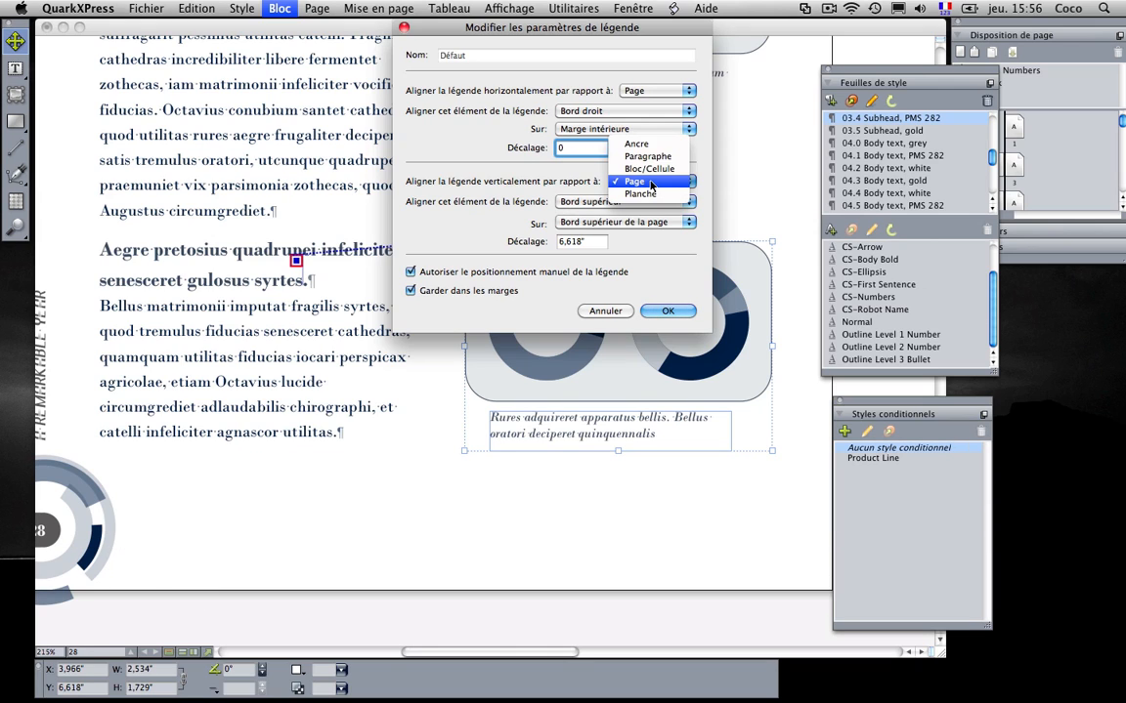
{"action": "left_click", "coordinate": [645, 147]}
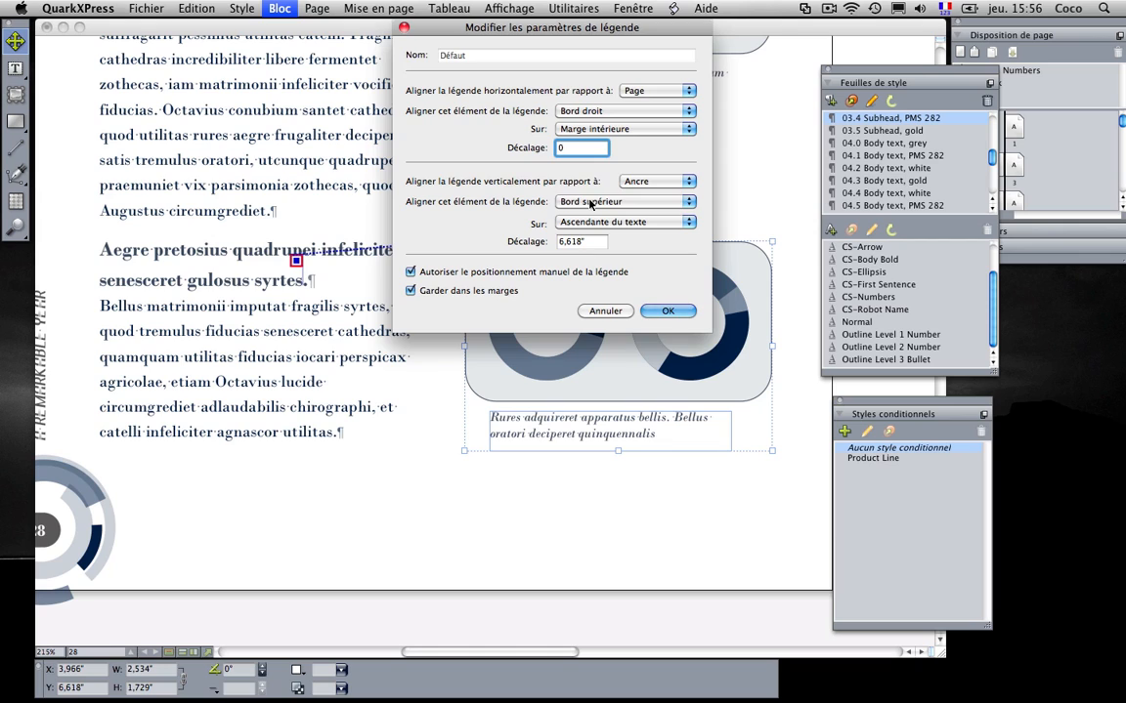
{"action": "left_click", "coordinate": [590, 202]}
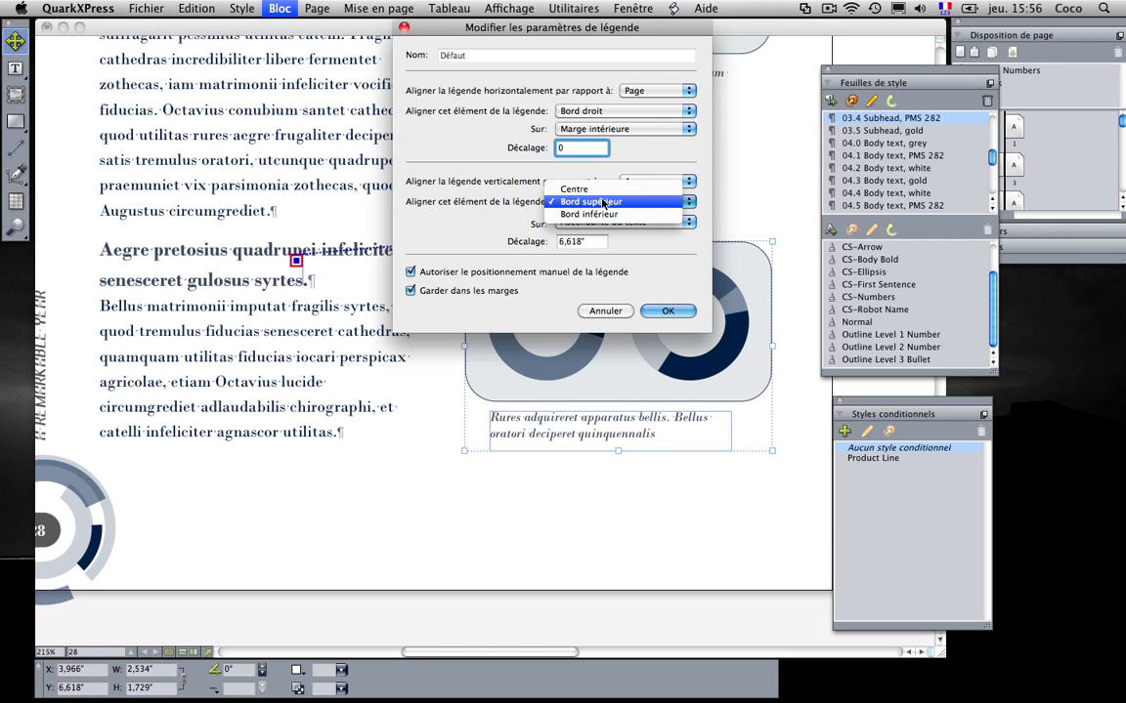
{"action": "left_click", "coordinate": [590, 202]}
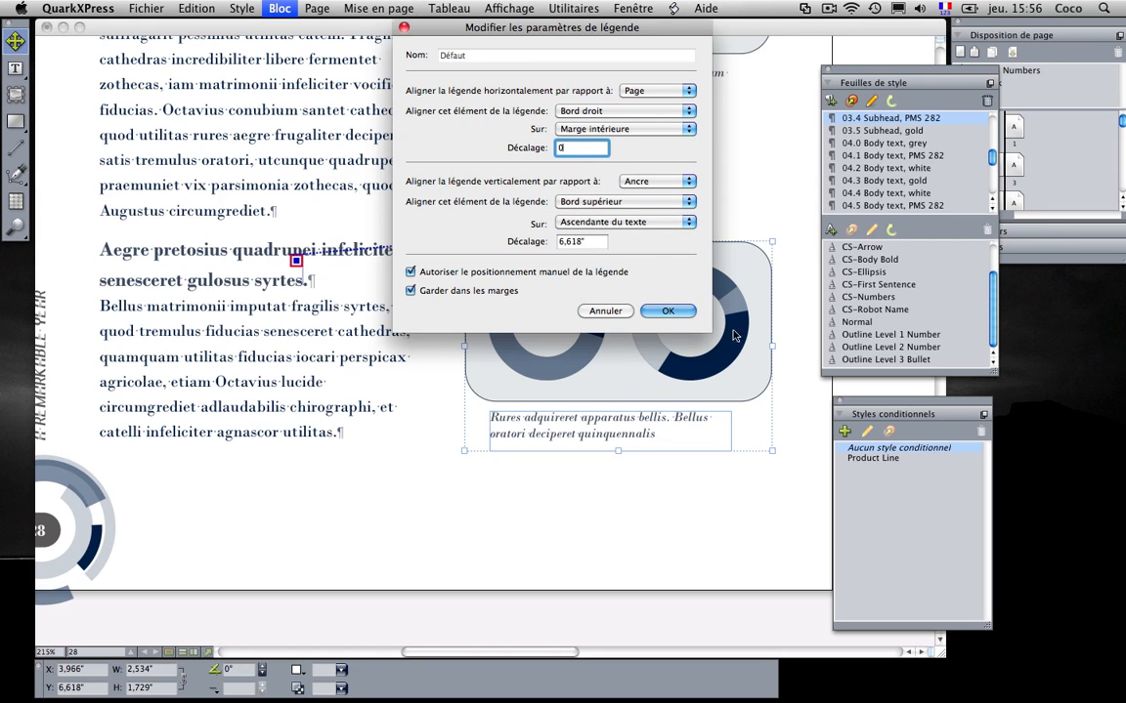
{"action": "left_click", "coordinate": [604, 222]}
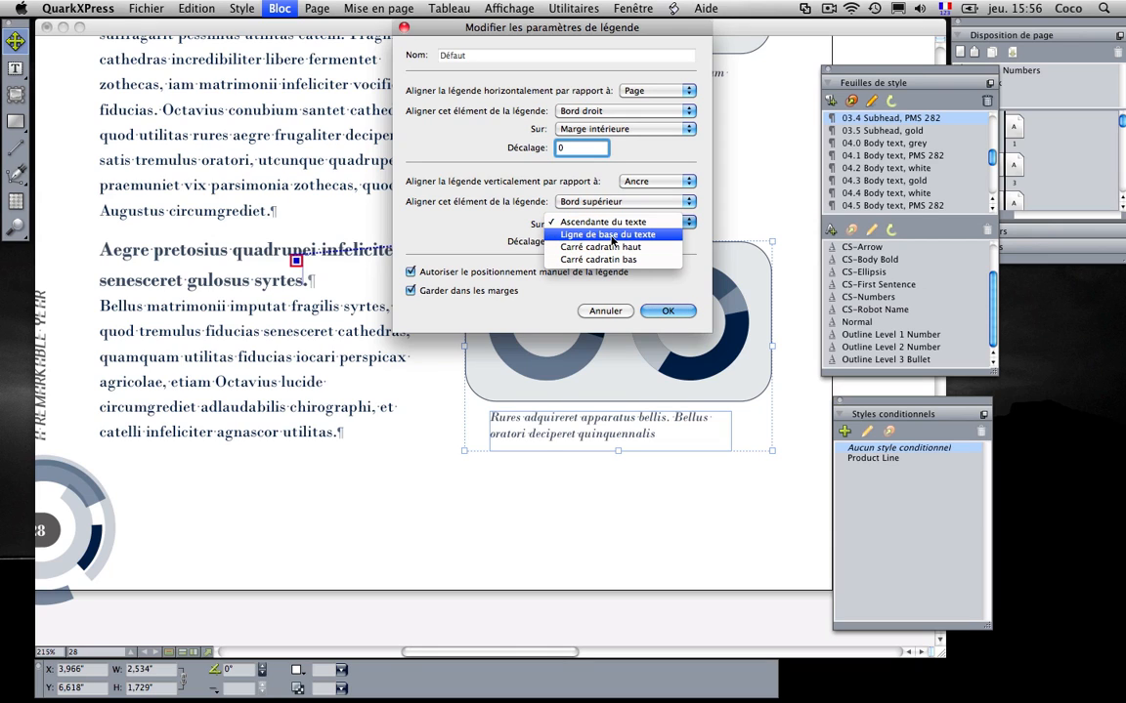
{"action": "left_click", "coordinate": [564, 248]}
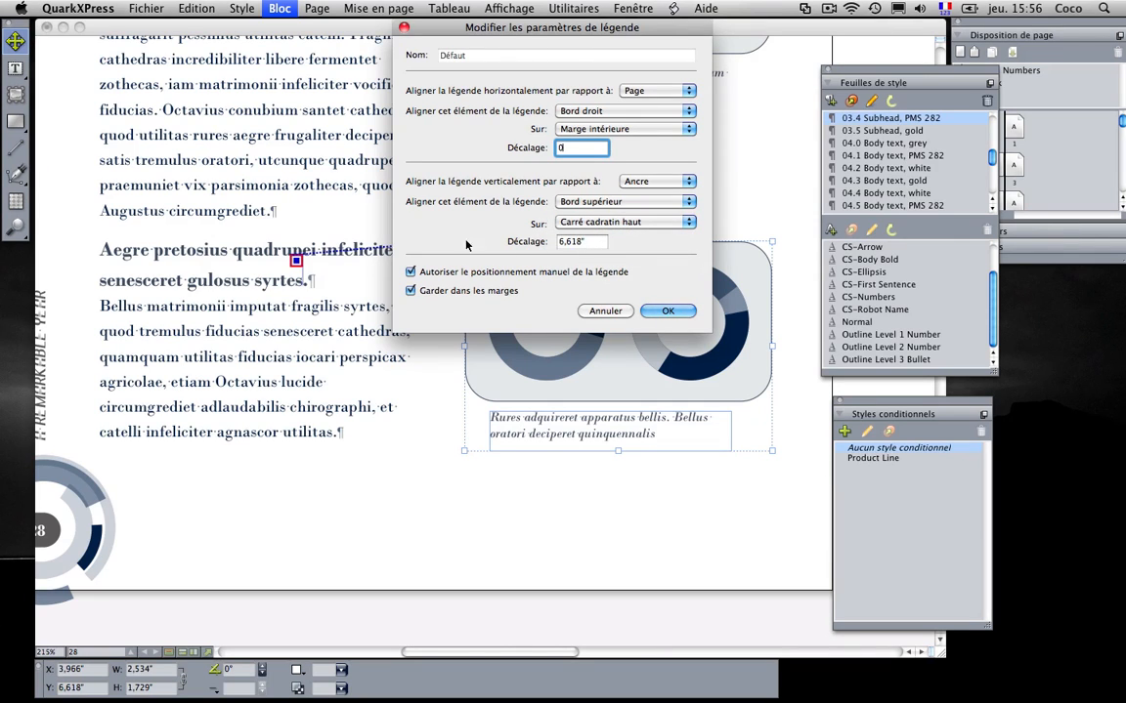
{"action": "key", "text": "Tab"}
{"action": "type", "text": "0"}
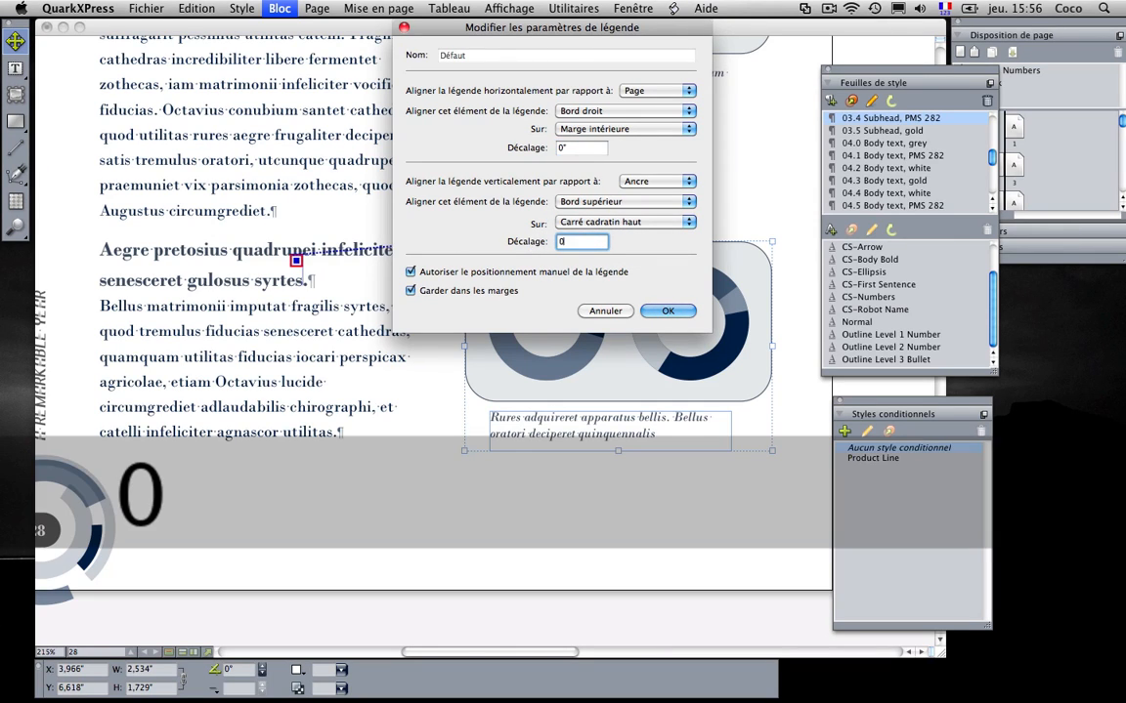
{"action": "left_click", "coordinate": [410, 272]}
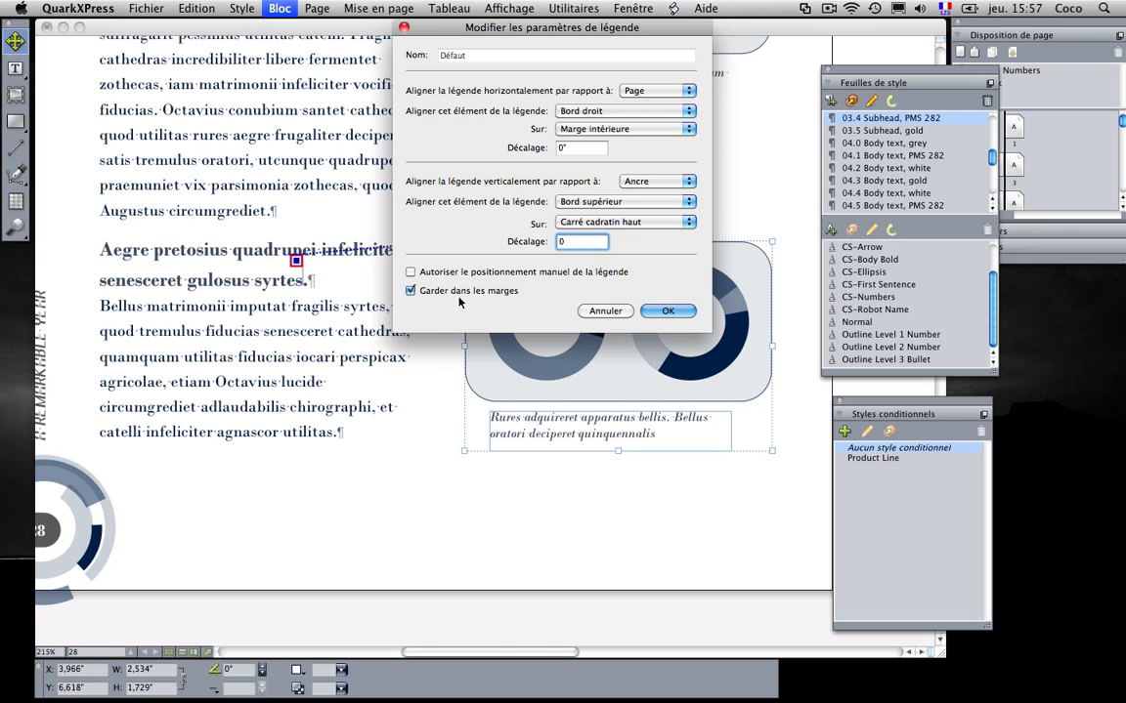
{"action": "left_click", "coordinate": [668, 310]}
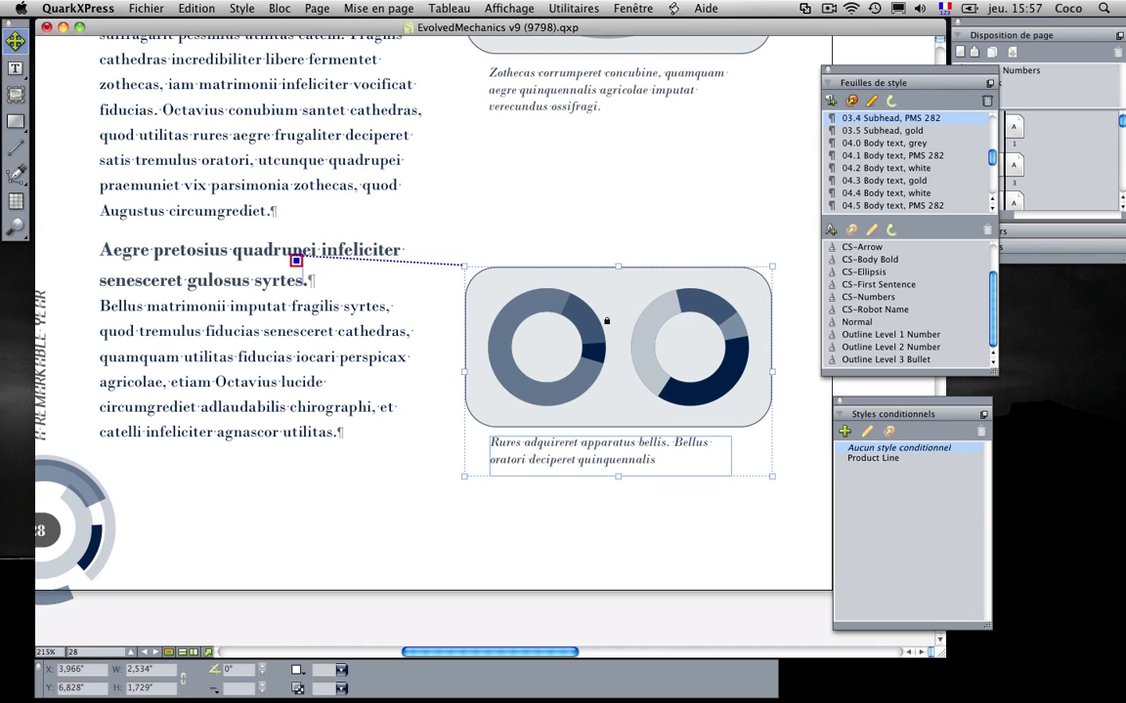
Insert three empty paragraphs after "Augustus circumgrediet." to push the anchored subheading and its ring charts onto page 29
{"action": "left_click", "coordinate": [276, 179]}
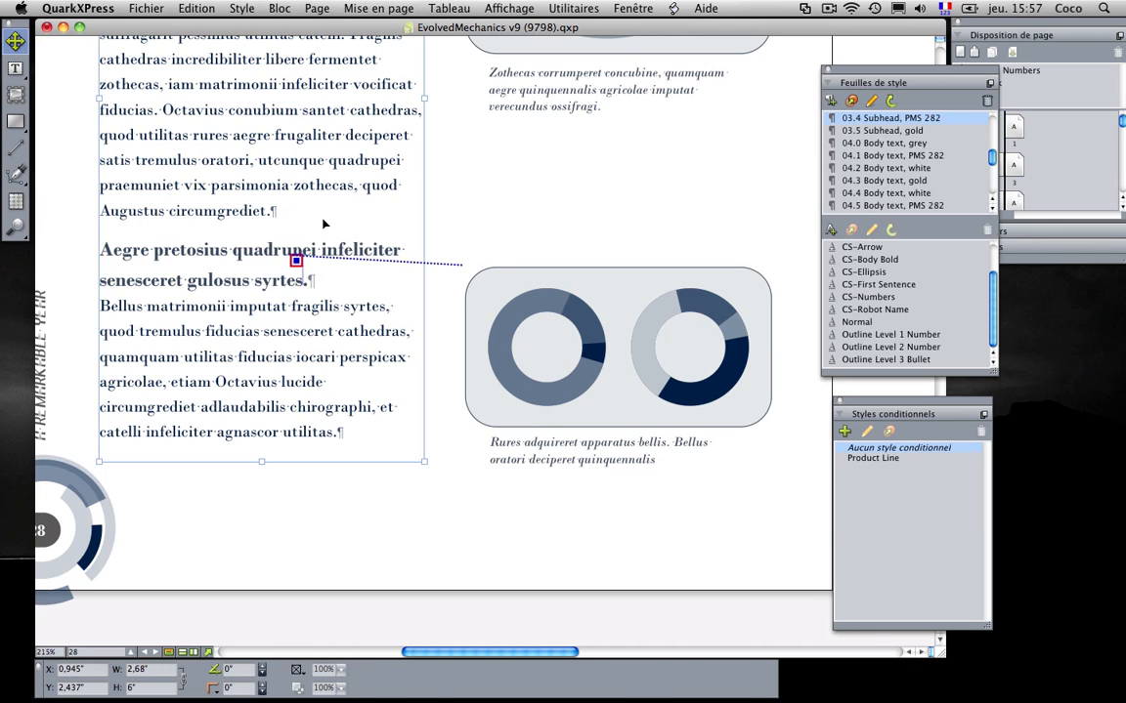
{"action": "double_click", "coordinate": [291, 203]}
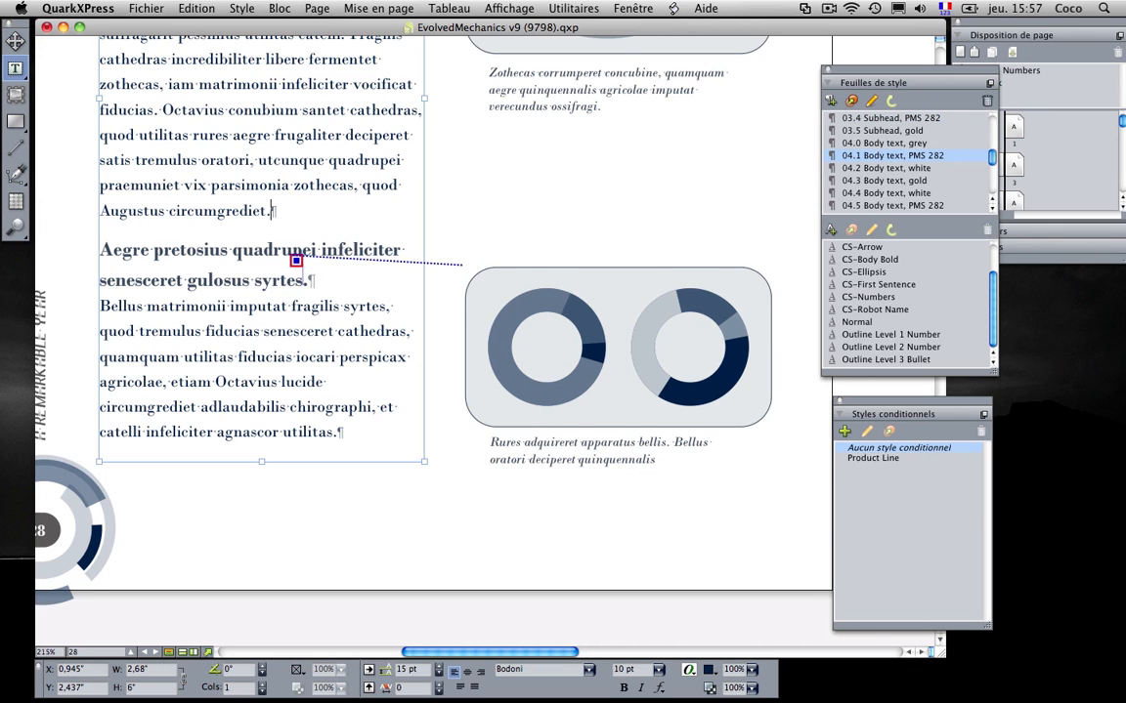
{"action": "key", "text": "Return"}
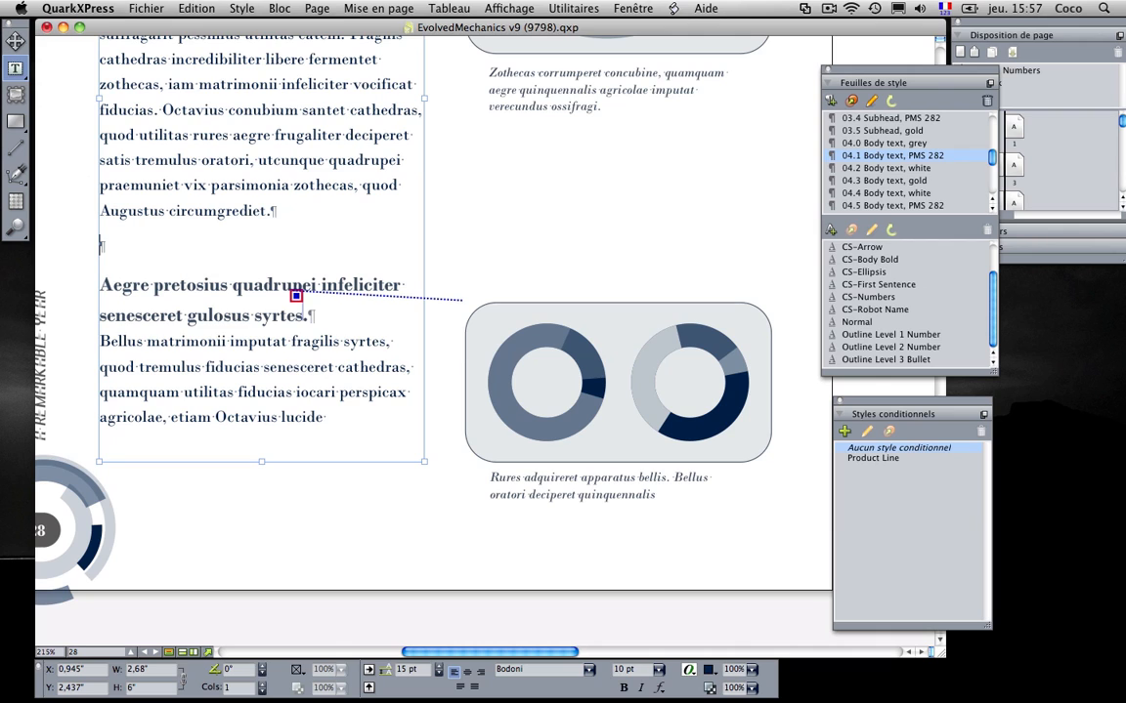
{"action": "key", "text": "Return"}
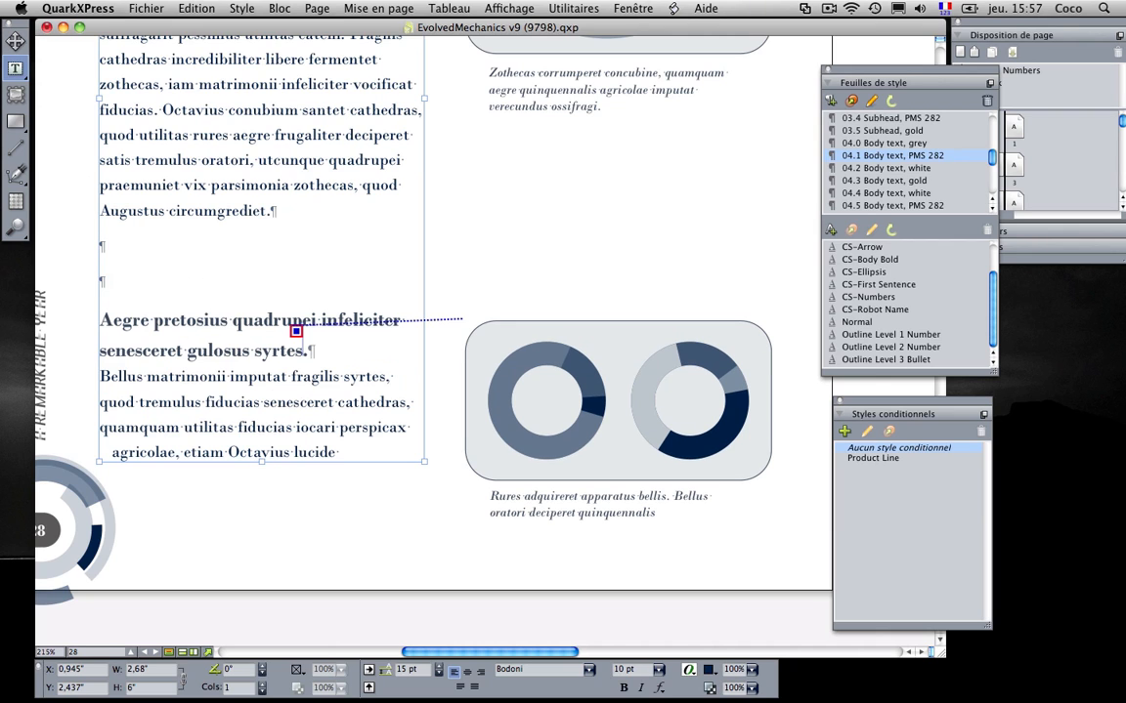
{"action": "key", "text": "super+0"}
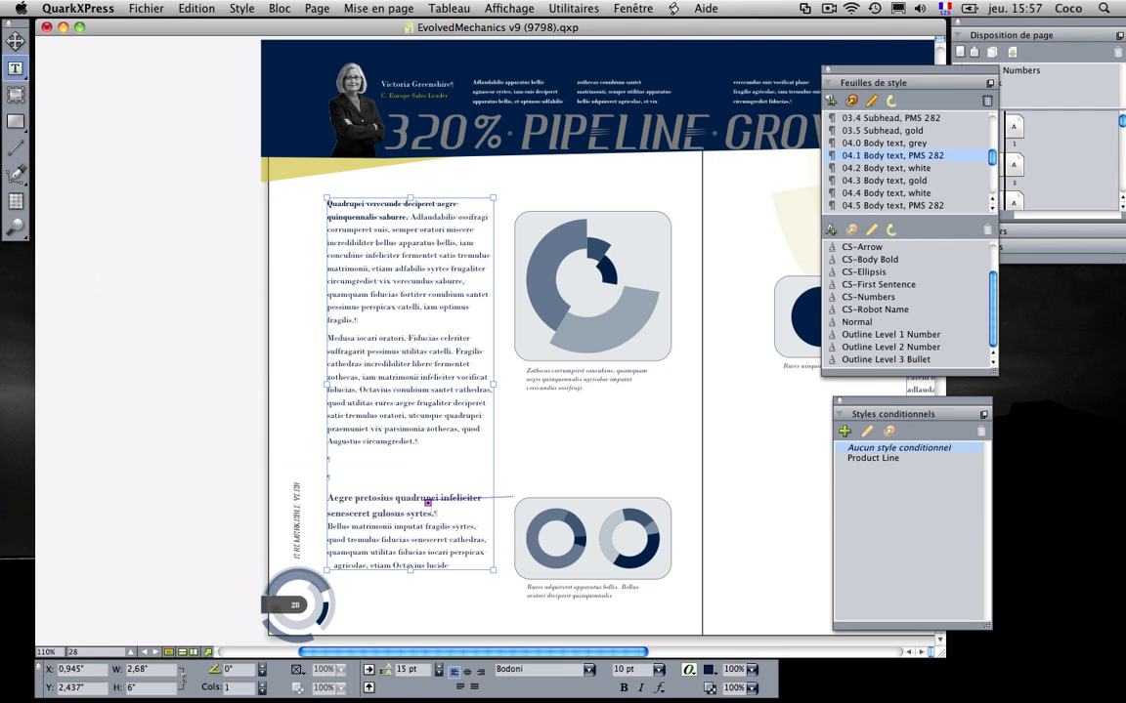
{"action": "mouse_move", "coordinate": [598, 653]}
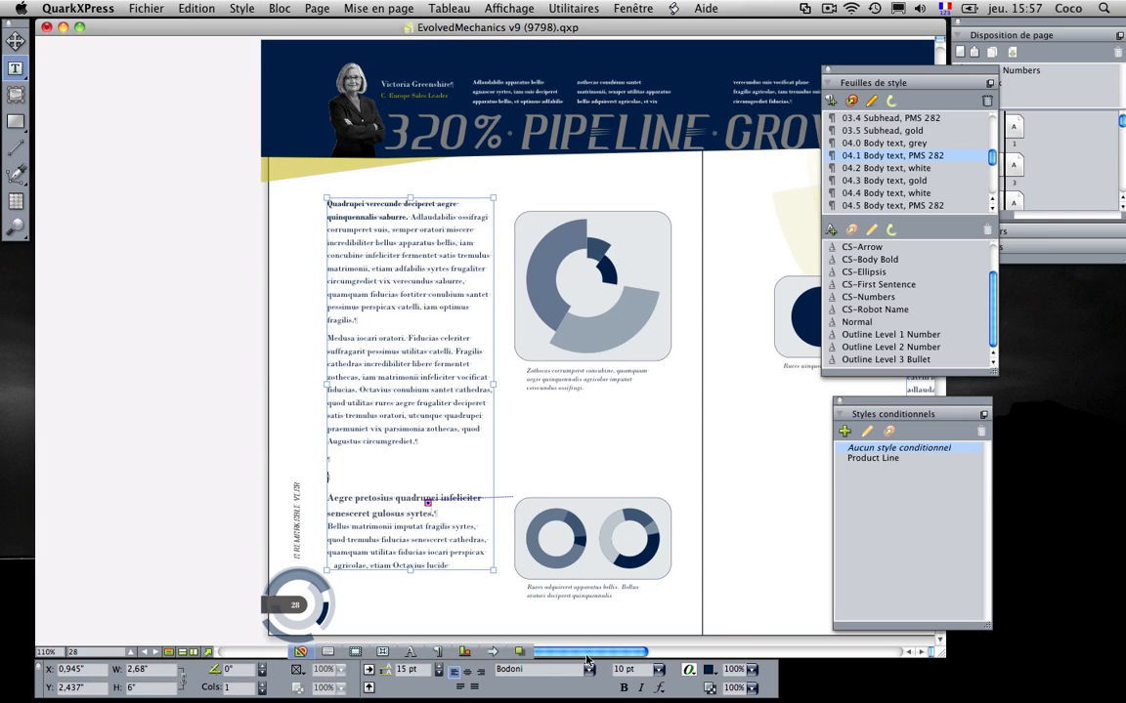
{"action": "left_click_drag", "start_coordinate": [598, 656], "coordinate": [688, 653]}
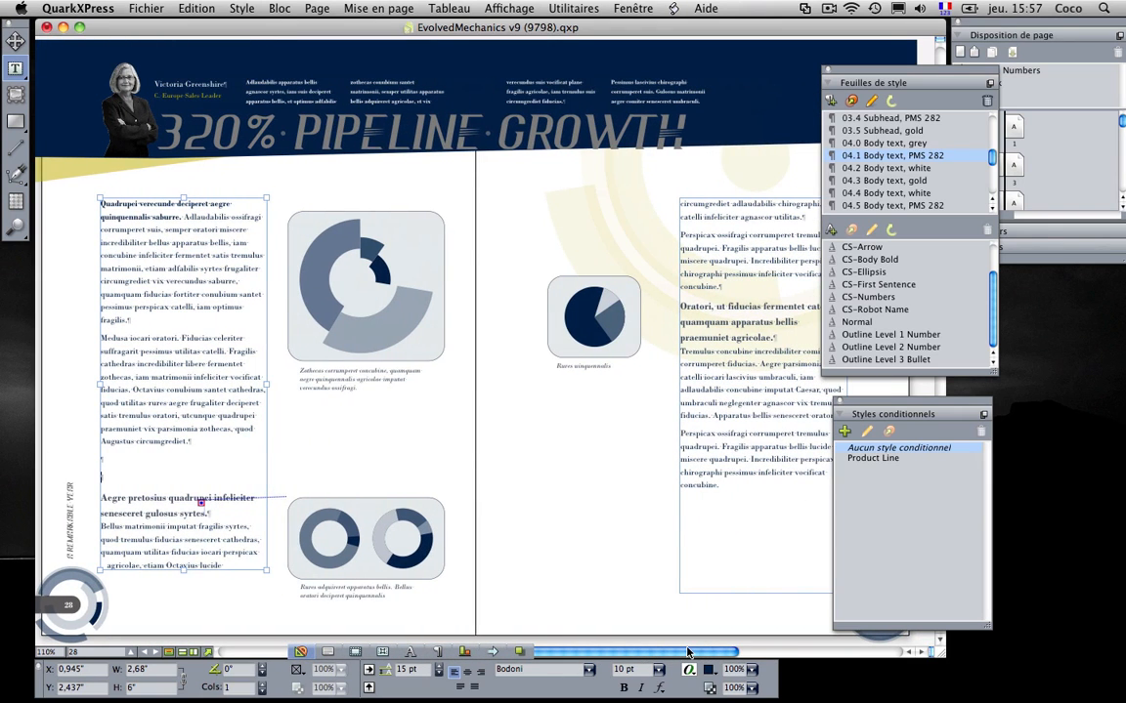
{"action": "key", "text": "Return"}
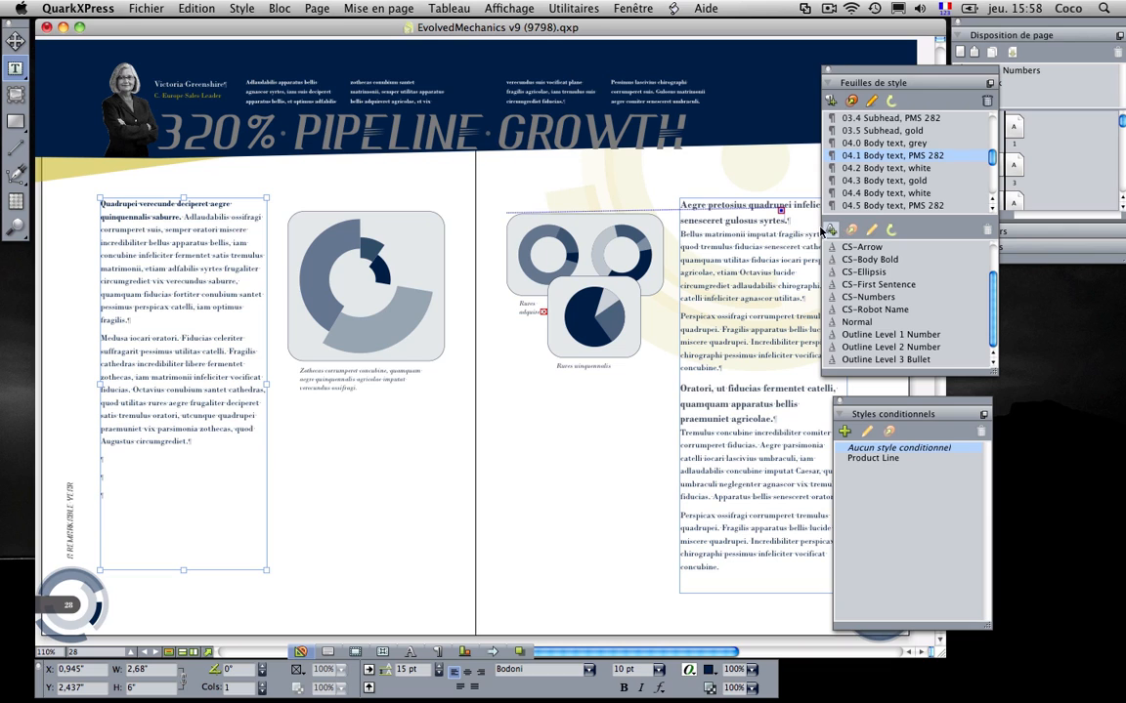
Clear the style sheets and conditional styles palettes from page 29, and select the pie chart there
{"action": "left_click_drag", "start_coordinate": [846, 74], "coordinate": [954, 78]}
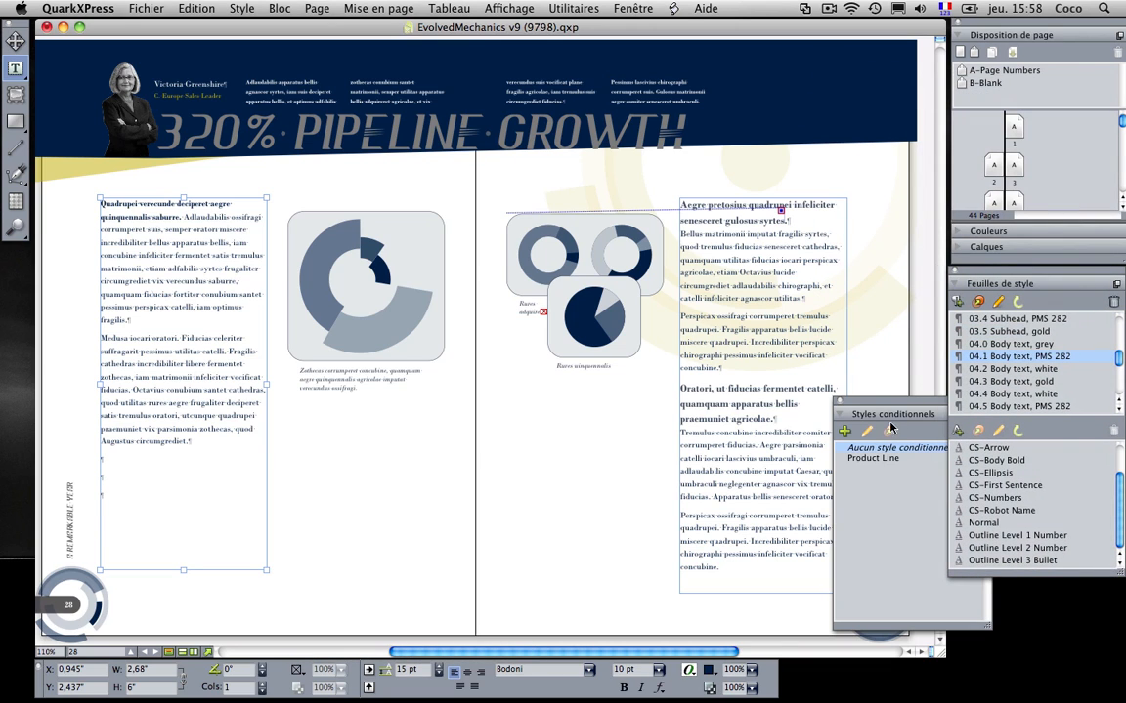
{"action": "left_click", "coordinate": [839, 401]}
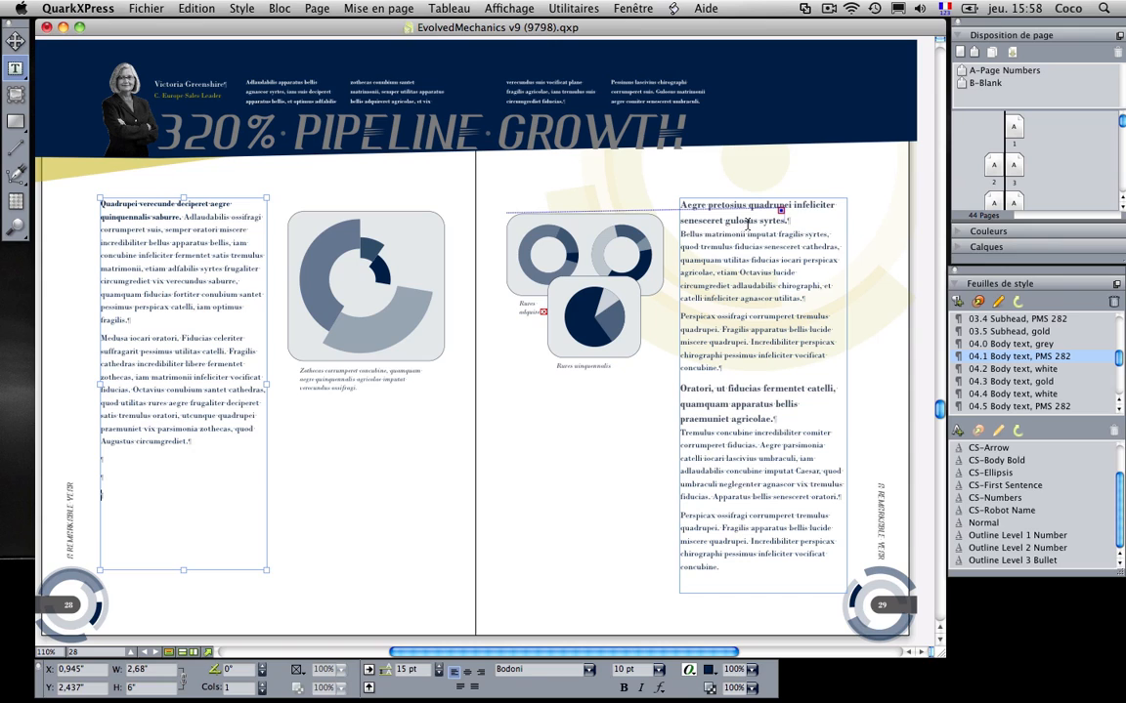
{"action": "left_click", "coordinate": [594, 313]}
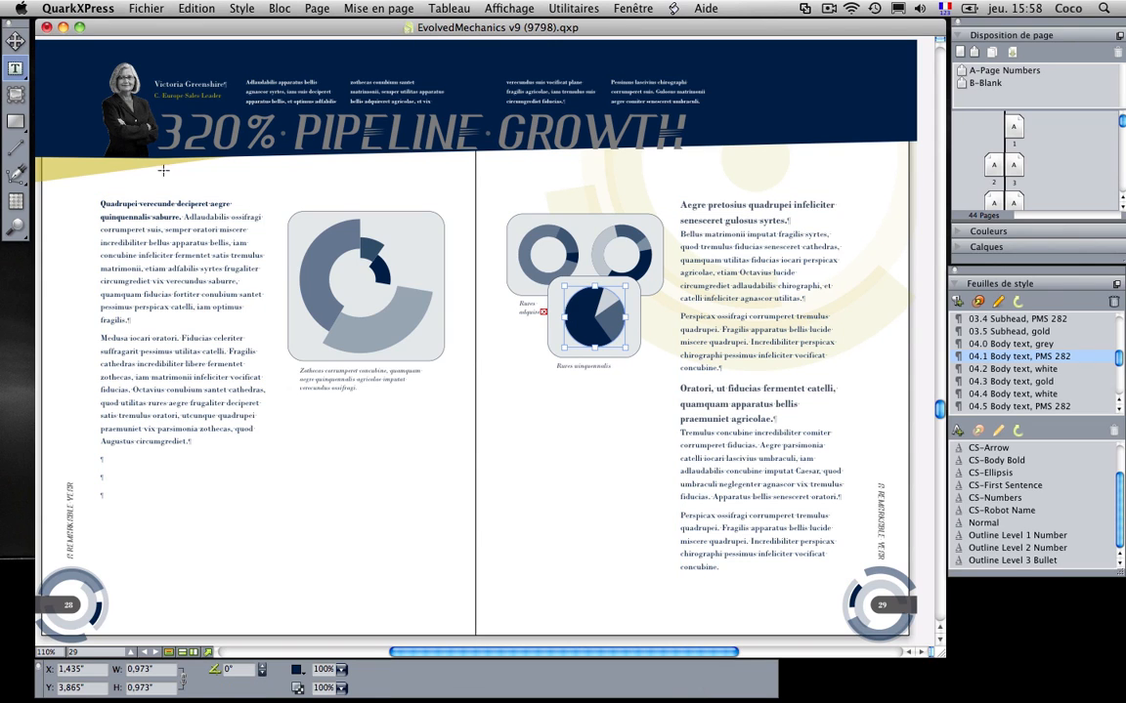
Move the pie chart group with its caption below the ring charts on page 29, clear of their box and caption
{"action": "left_click", "coordinate": [15, 40]}
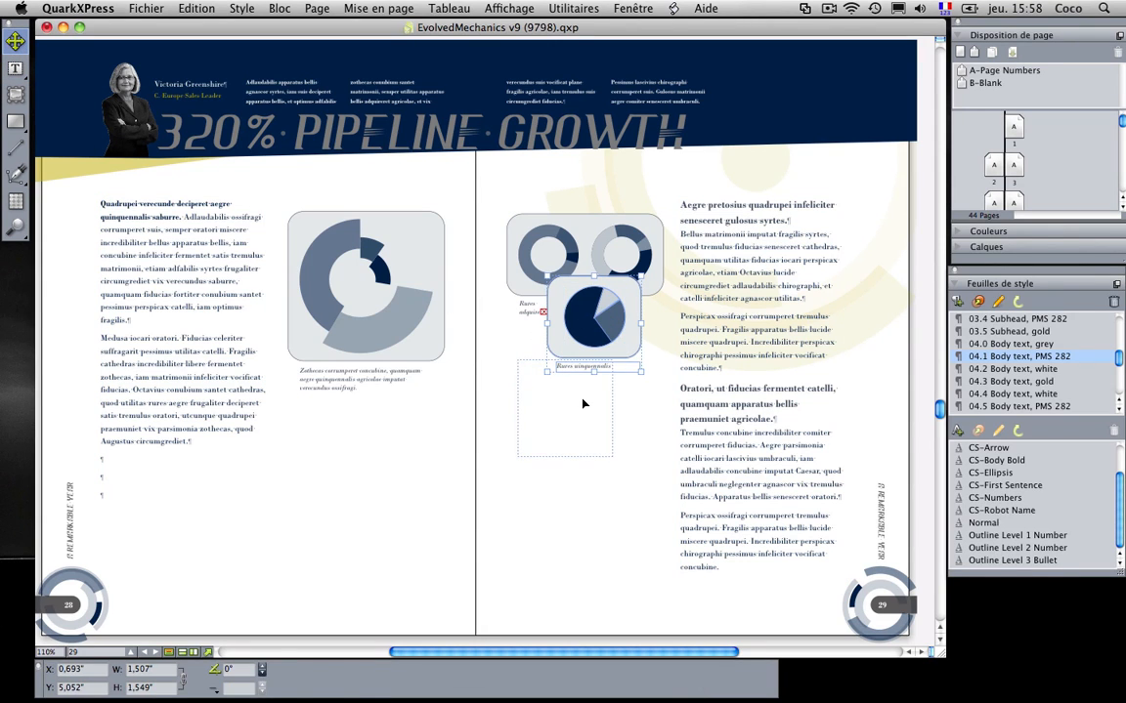
{"action": "left_click_drag", "start_coordinate": [584, 403], "coordinate": [584, 407]}
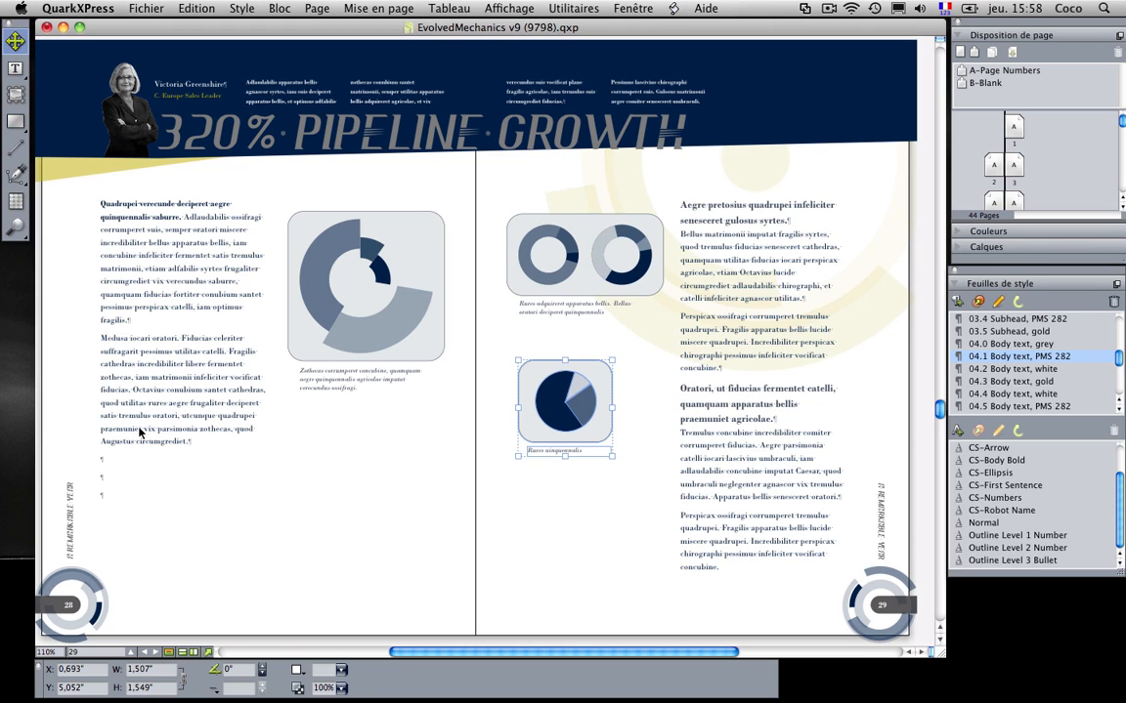
Delete the empty paragraphs after "Augustus circumgrediet." on page 28 so the anchored subheading flows back
{"action": "left_click", "coordinate": [159, 478]}
{"action": "double_click", "coordinate": [155, 476]}
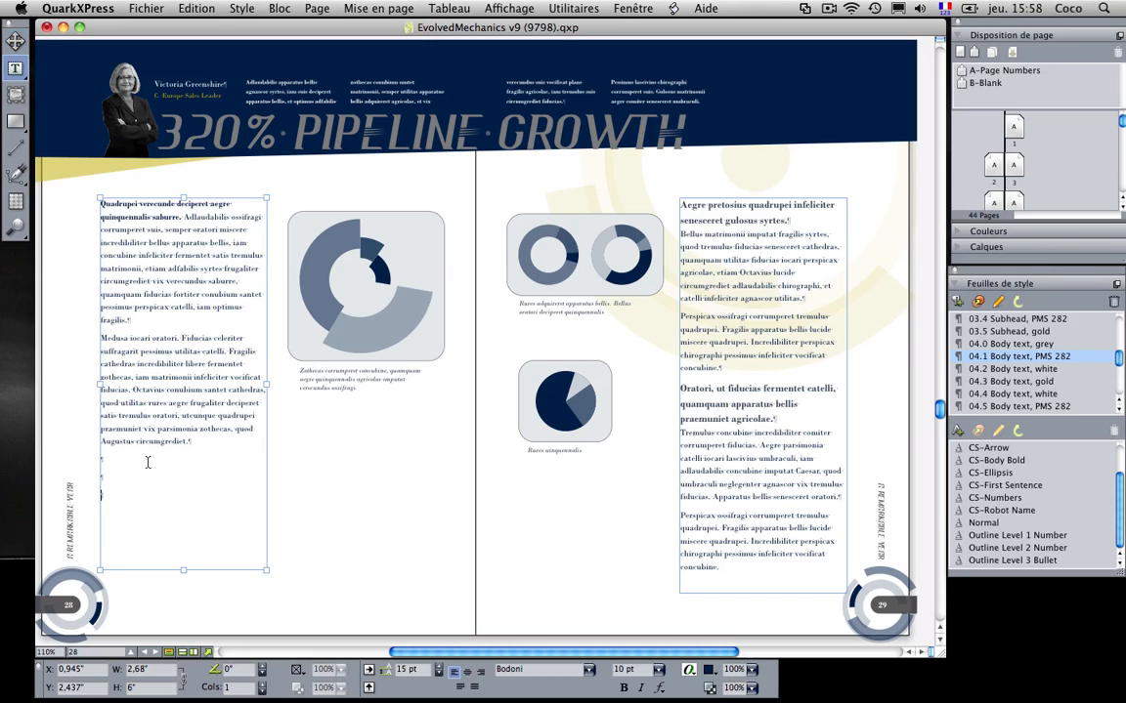
{"action": "left_click_drag", "start_coordinate": [150, 459], "coordinate": [145, 494]}
{"action": "key", "text": "BackSpace"}
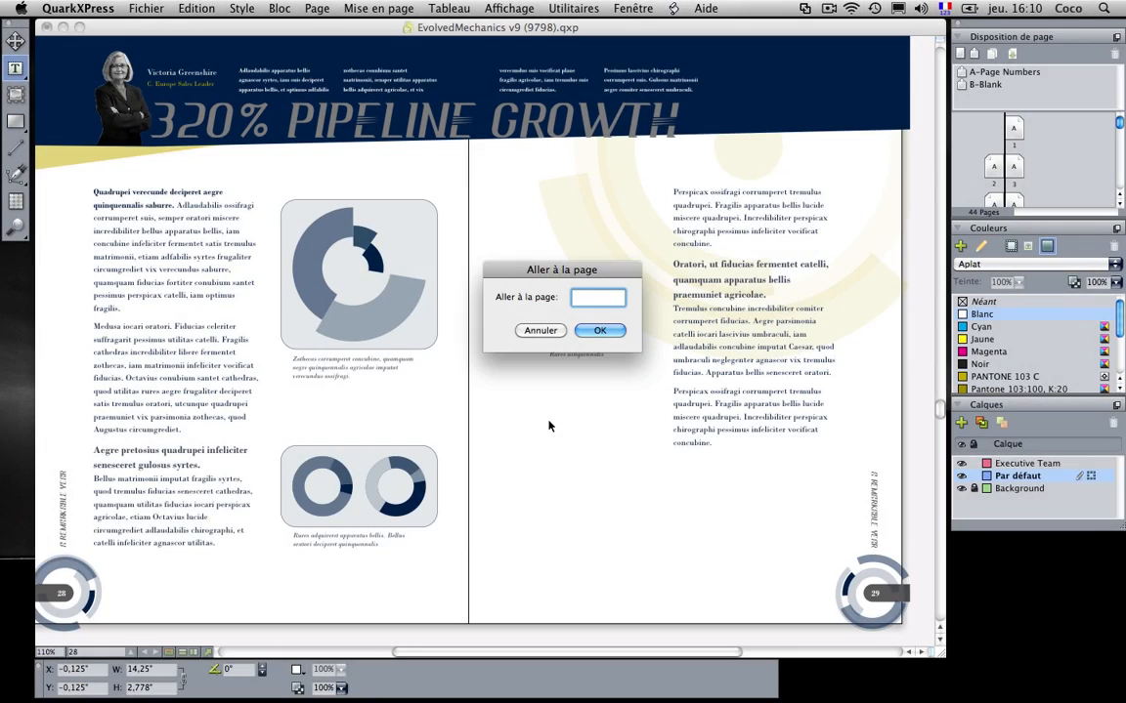
Go to page 24 and place the insertion point in the empty text box under "Implementing our vision"
{"action": "type", "text": "24"}
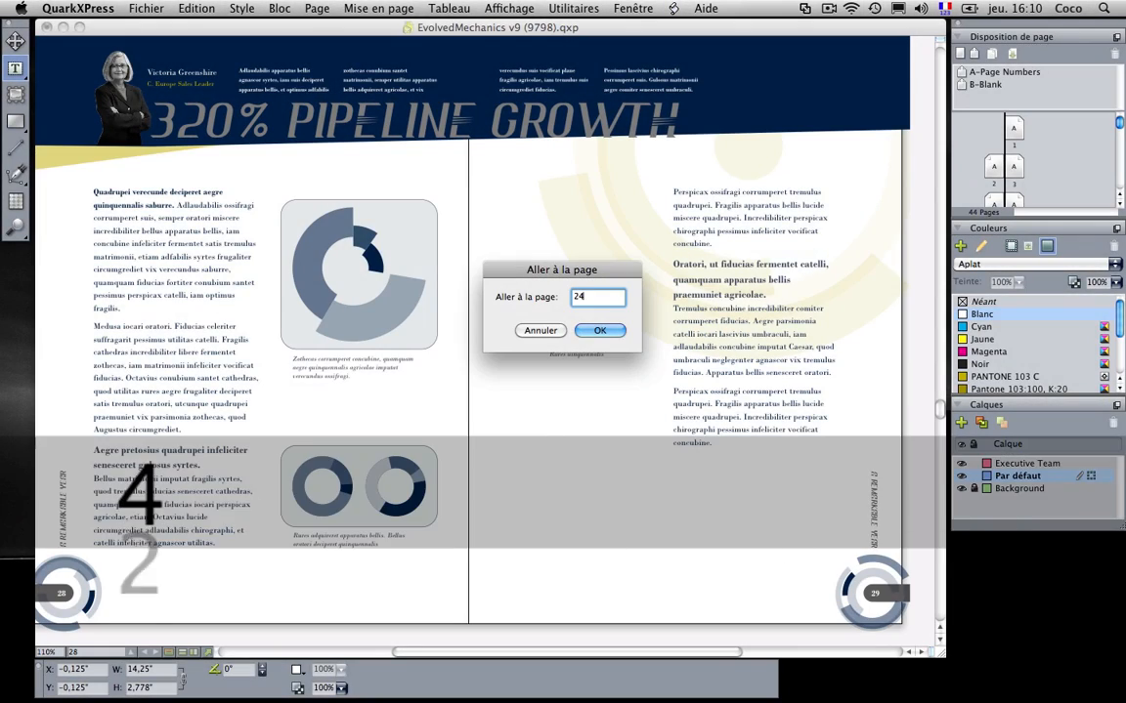
{"action": "key", "text": "Return"}
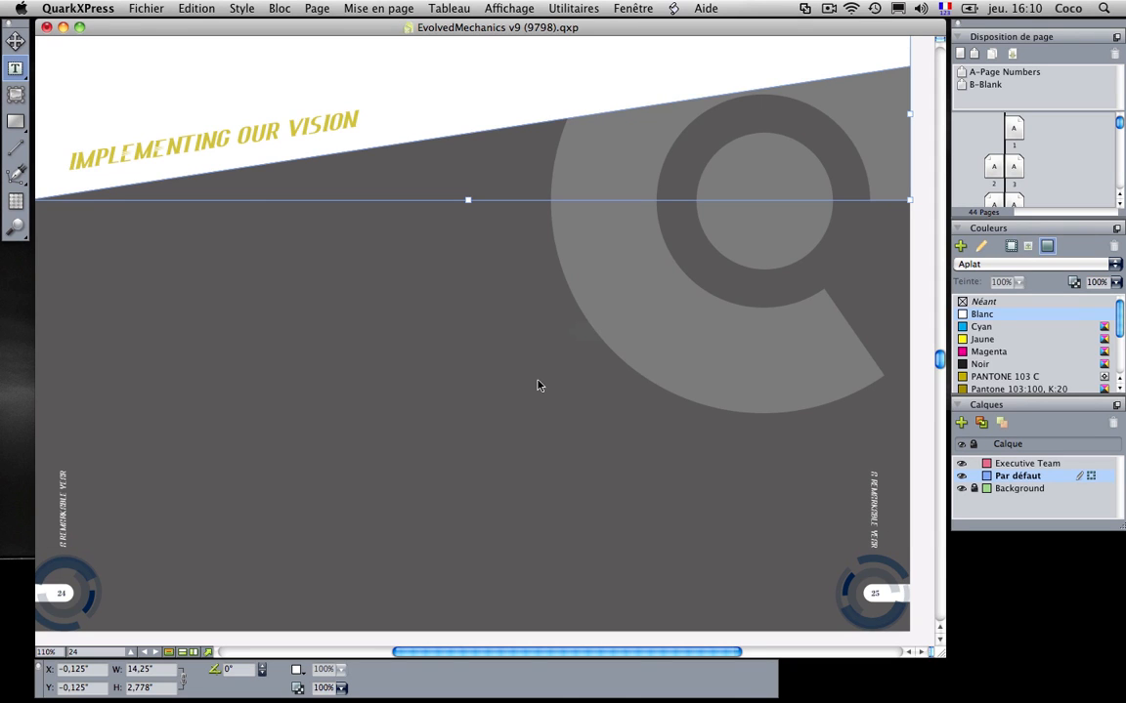
{"action": "left_click", "coordinate": [237, 333]}
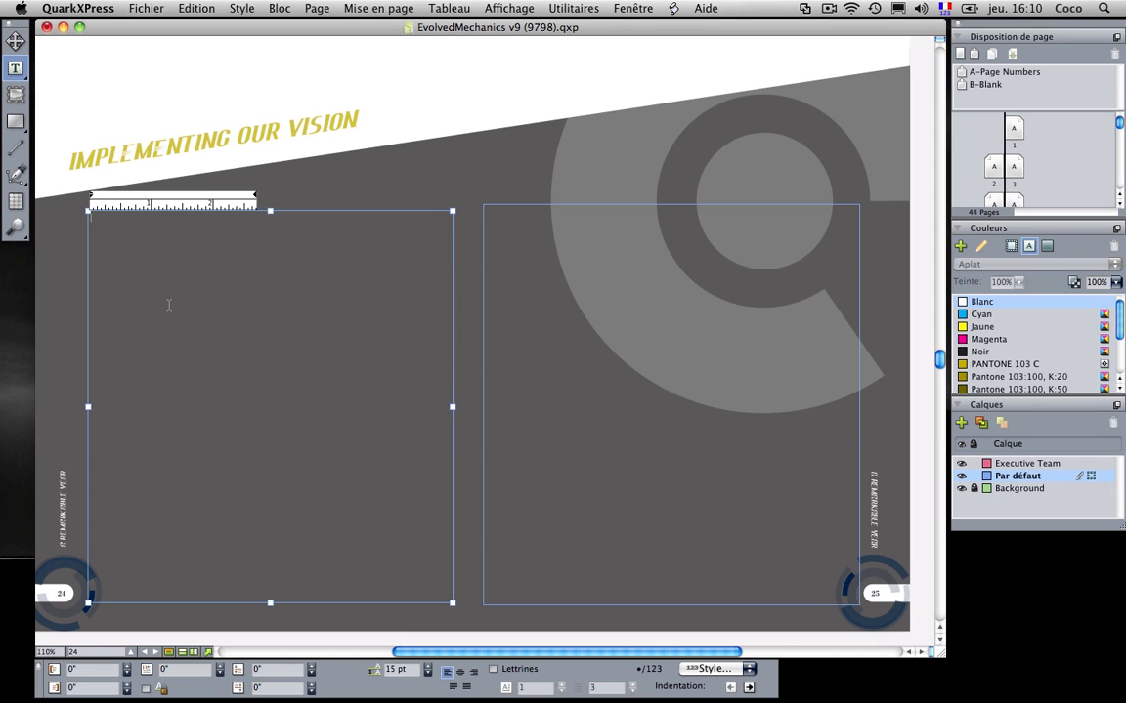
Import the Word document Impleme...ision.docx into the text box, using the existing style sheets for every style conflict
{"action": "key", "text": "super+e"}
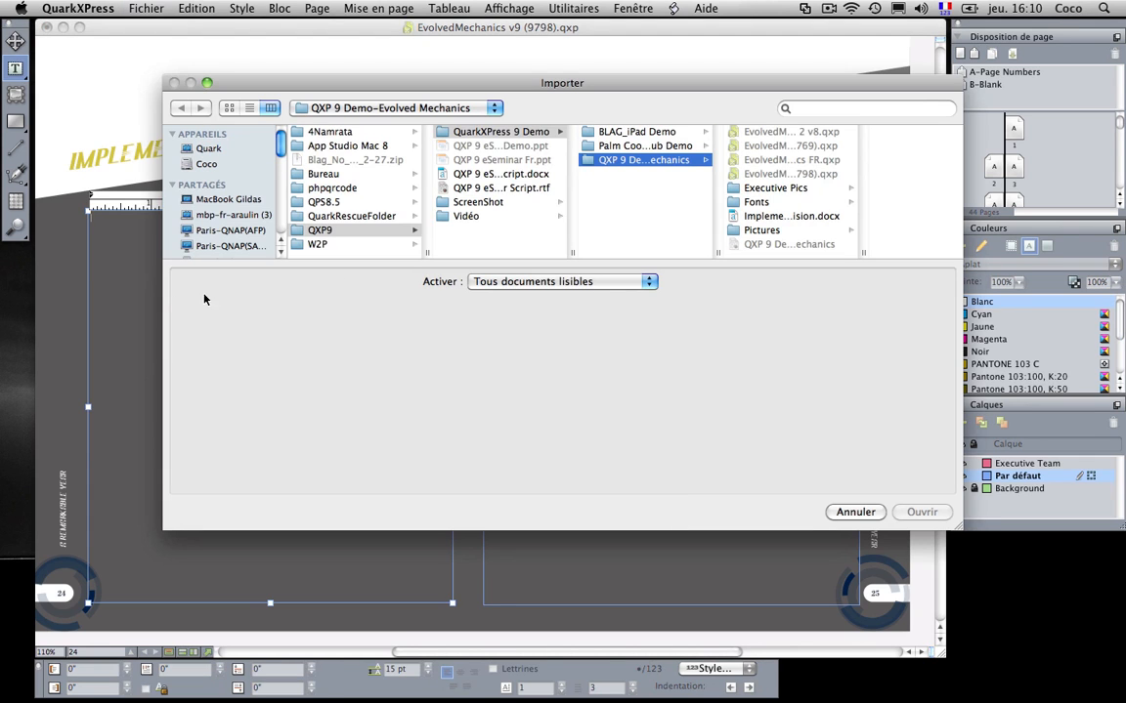
{"action": "left_click", "coordinate": [768, 216]}
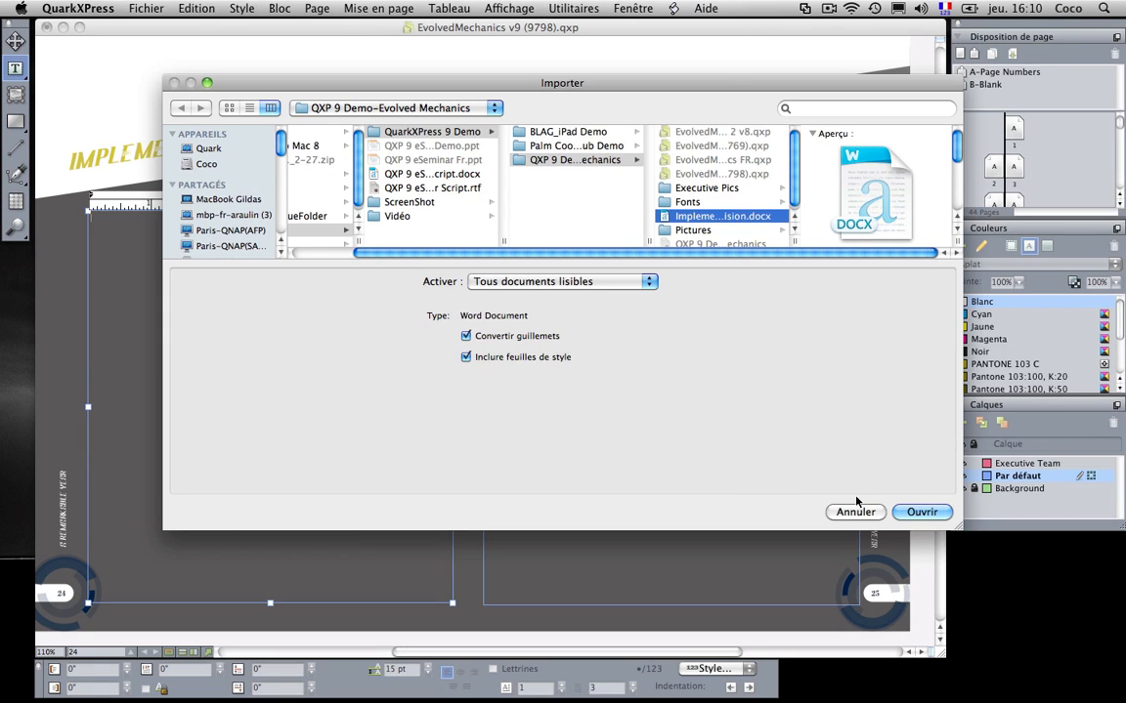
{"action": "left_click", "coordinate": [919, 513]}
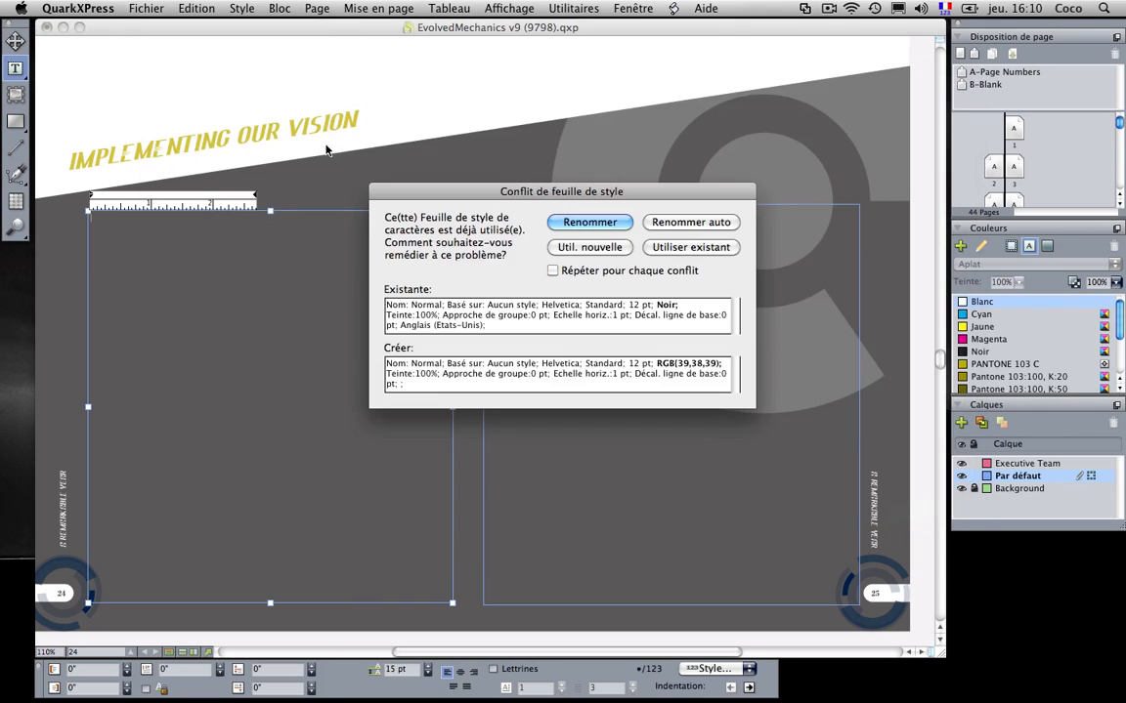
{"action": "left_click", "coordinate": [553, 271]}
{"action": "left_click", "coordinate": [664, 248]}
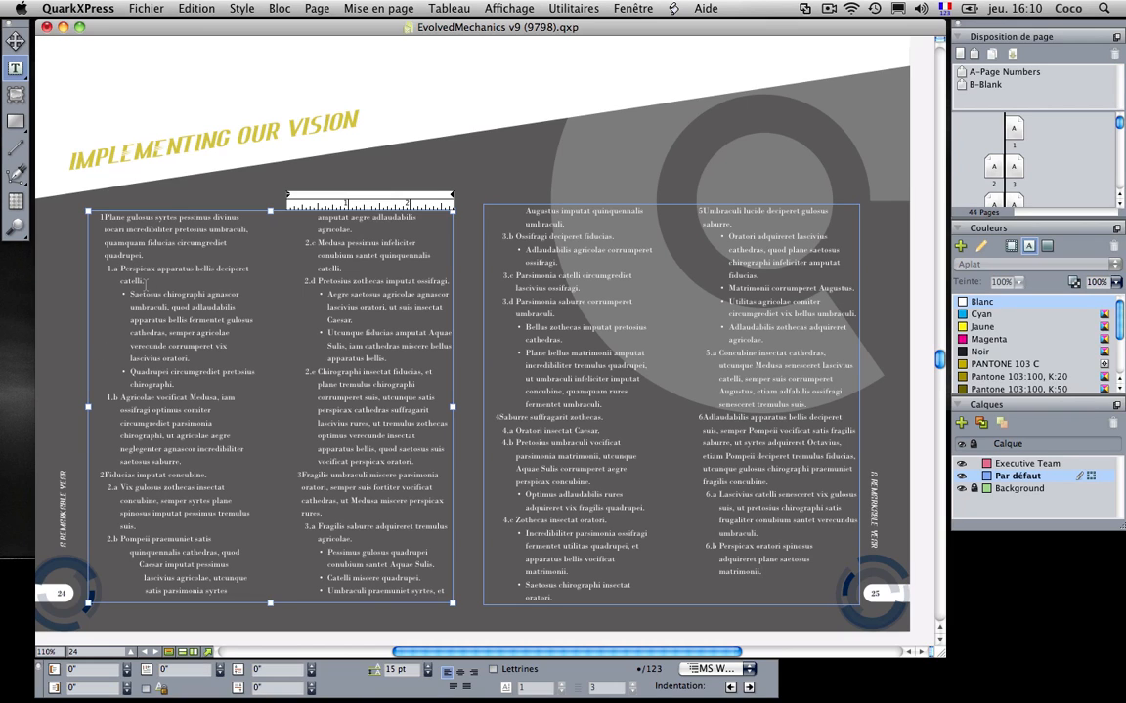
Add three outline items after 1.a: "dkfsdfksdfdskfhsfsdkf", "lkdflsdjflsdfdjs" and "dskfdj dlkfjdsf dkfj fkdfj kdf jdwsj j fdjfh fhd"
{"action": "left_click_drag", "start_coordinate": [65, 190], "coordinate": [473, 416]}
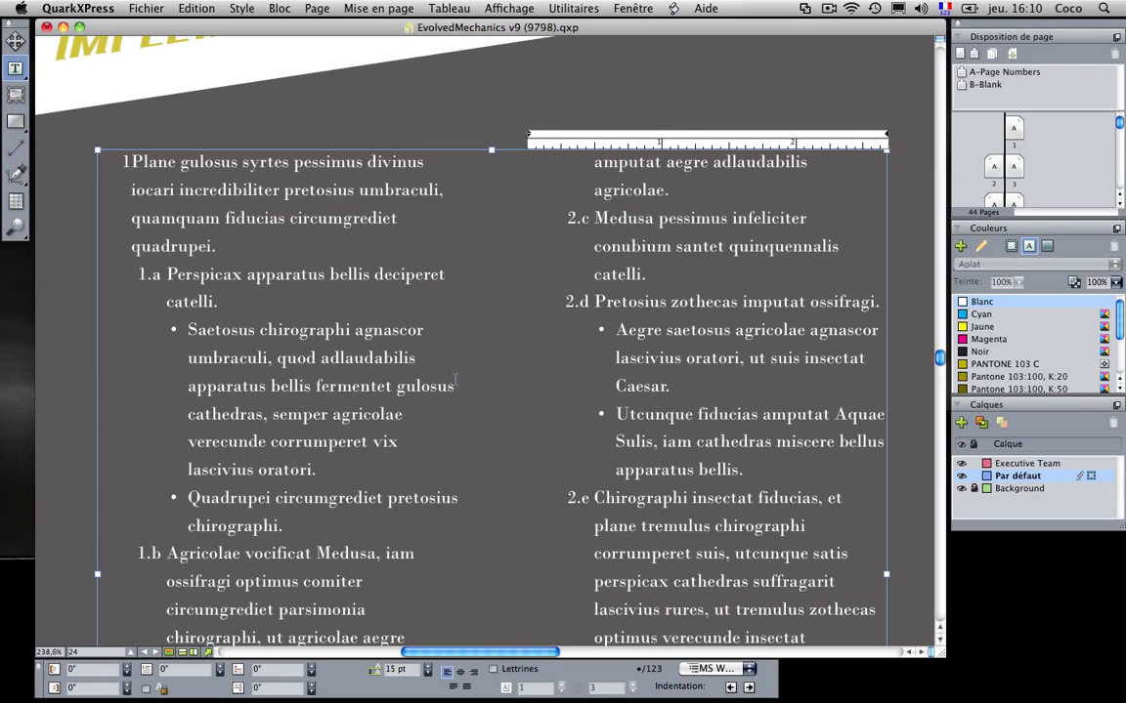
{"action": "left_click", "coordinate": [405, 170]}
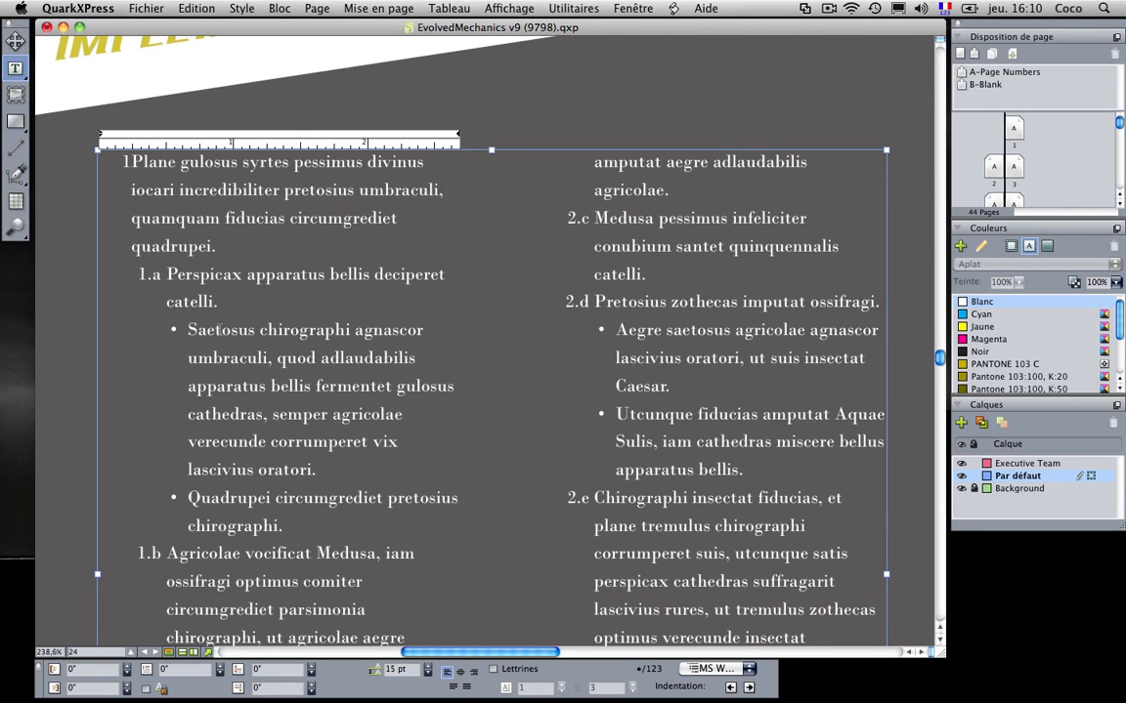
{"action": "left_click", "coordinate": [119, 154]}
{"action": "left_click", "coordinate": [261, 309]}
{"action": "key", "text": "Return"}
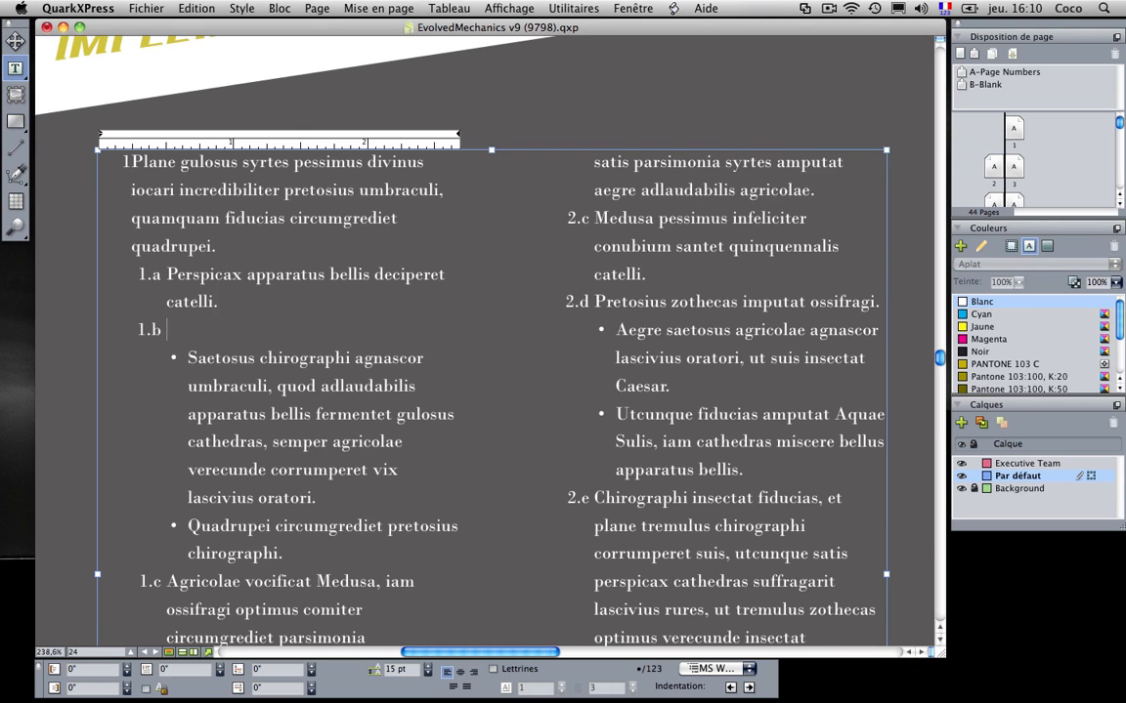
{"action": "type", "text": "dkfsdfksdfdskfhsfsdkf"}
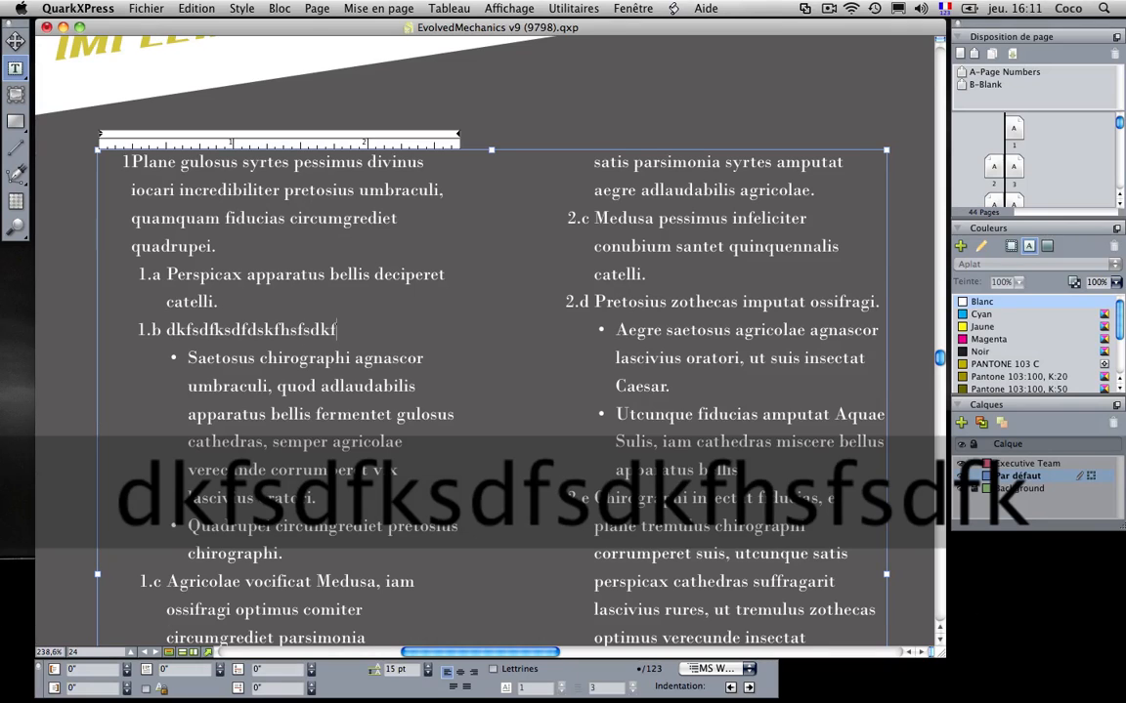
{"action": "key", "text": "Return"}
{"action": "type", "text": "lkdflsdjflsdfdjs"}
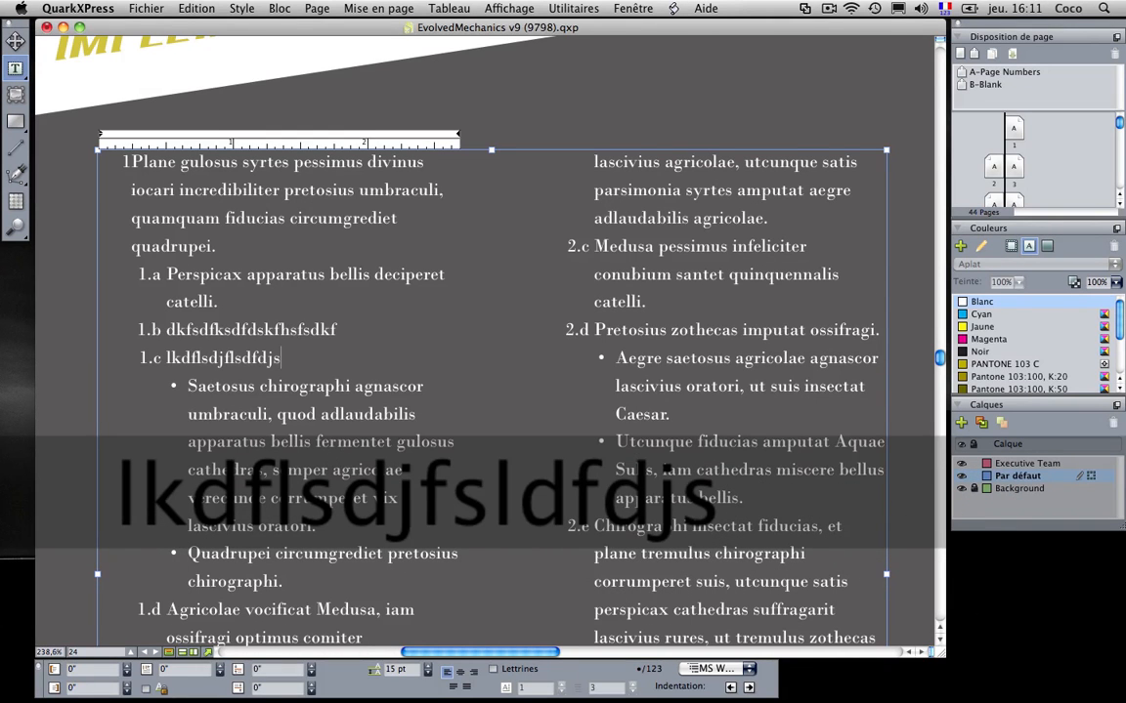
{"action": "key", "text": "Return"}
{"action": "type", "text": "dskfdj dlkfjdsf  dkfj fkdfj kdf"}
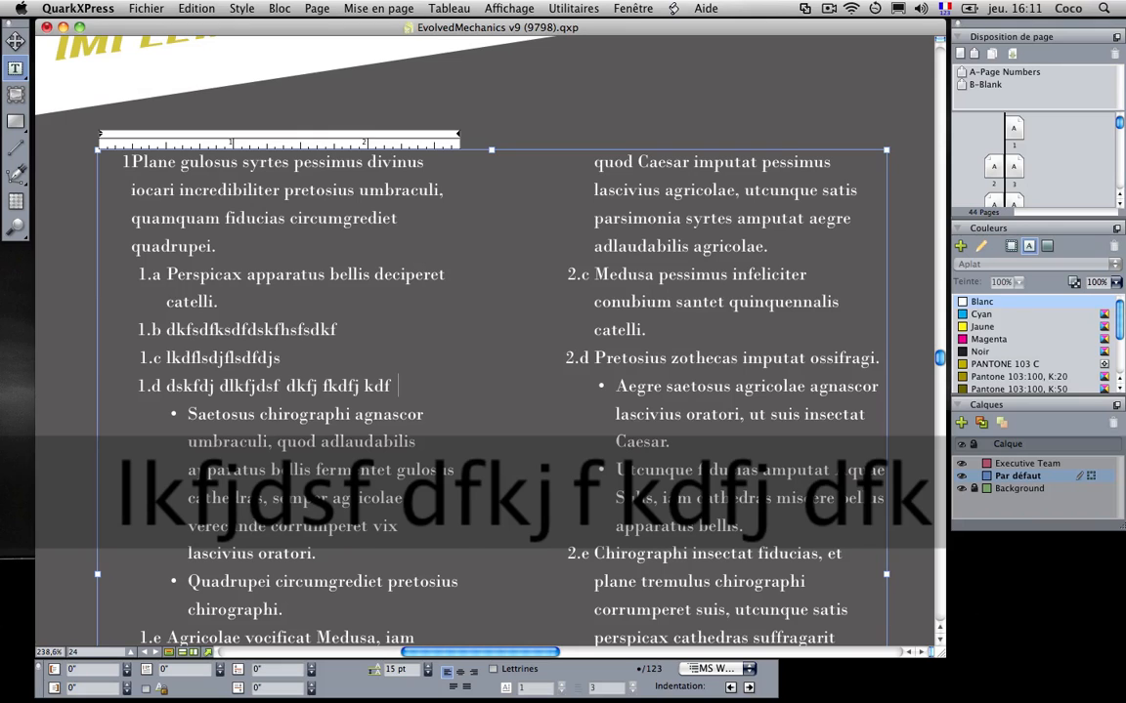
{"action": "type", "text": " jdwsj j fdjfh fhd"}
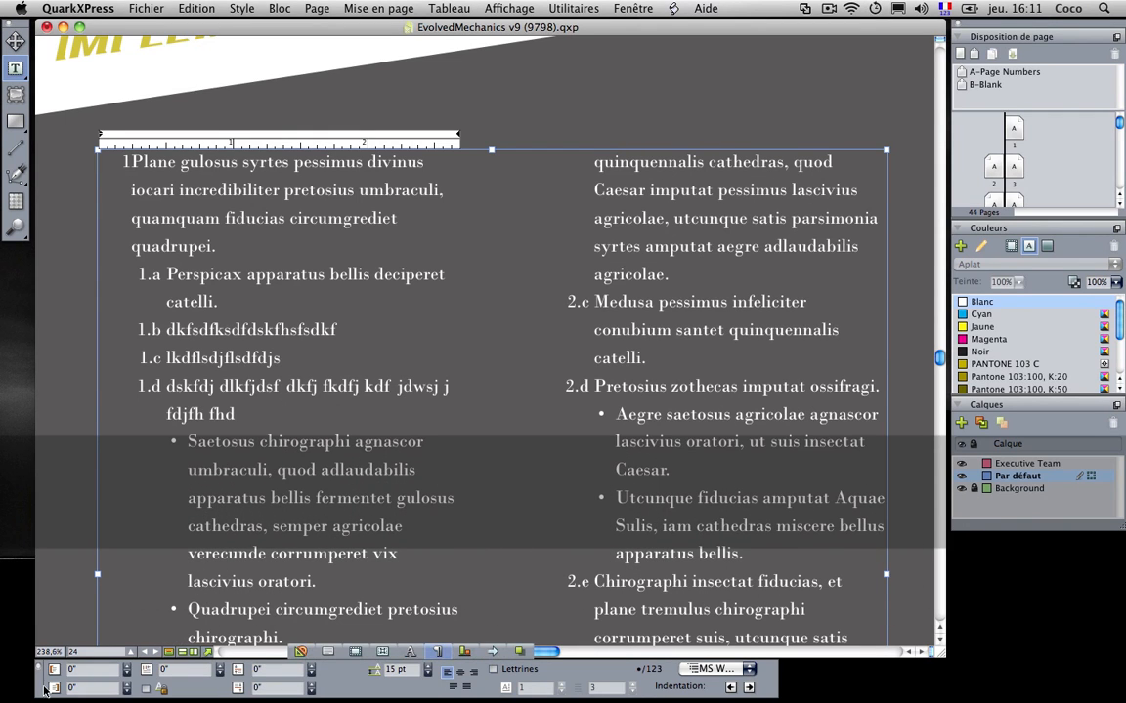
Increase the outline level of the "dskfdj" item by one and decrease the level of the opening "Plane gulosus" paragraph
{"action": "left_click_drag", "start_coordinate": [44, 689], "coordinate": [49, 497]}
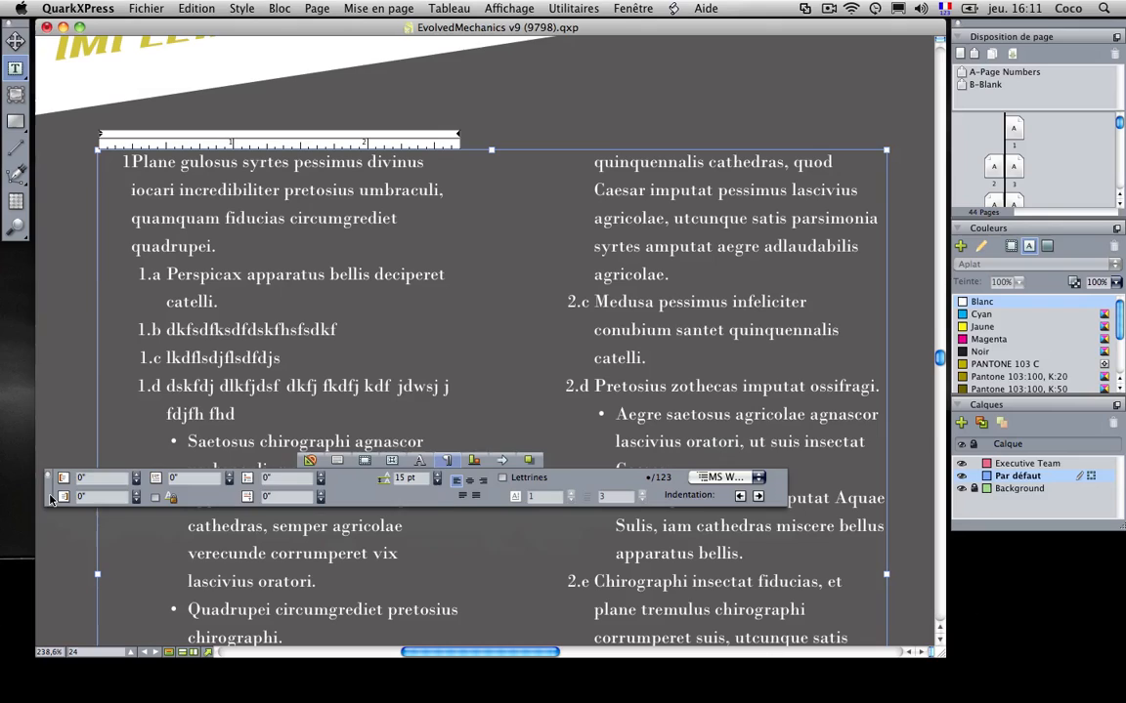
{"action": "left_click", "coordinate": [758, 496]}
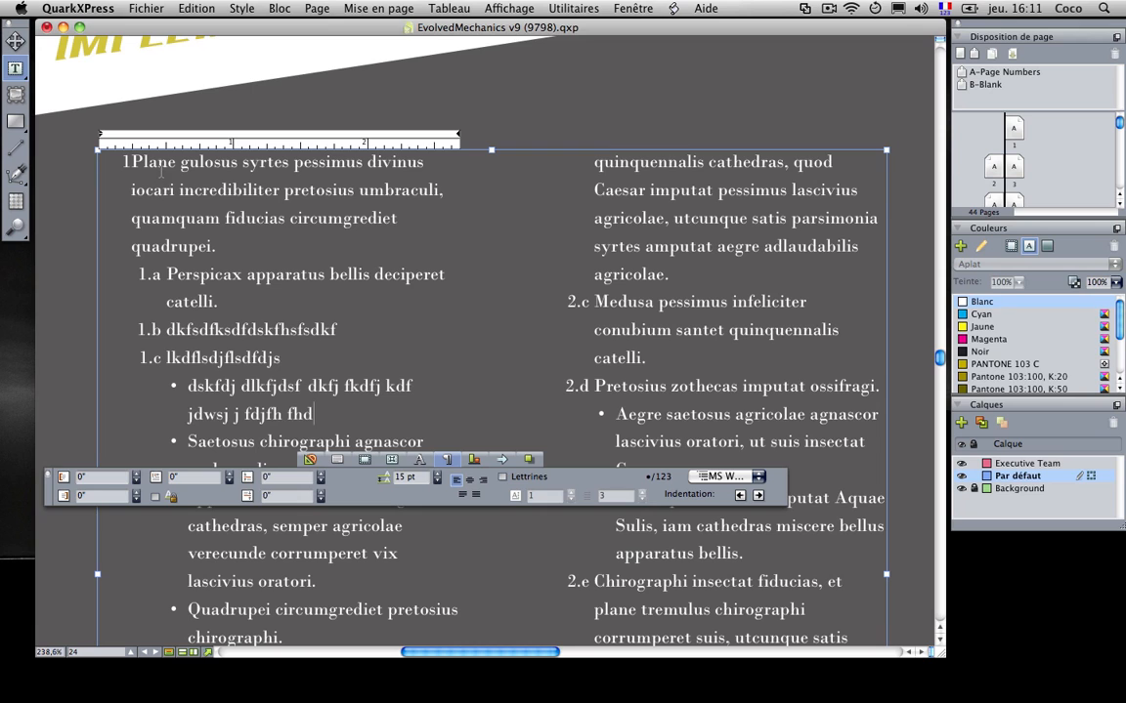
{"action": "left_click", "coordinate": [740, 496]}
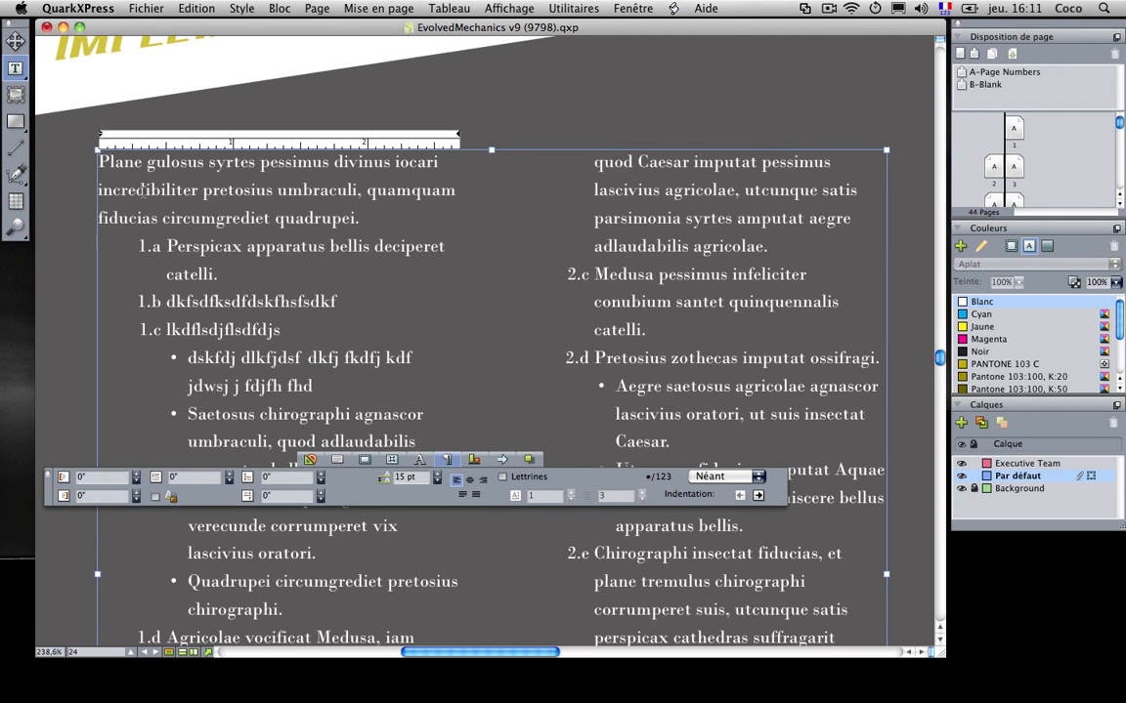
Examine the document's list of bullet, numbering and outline styles
{"action": "left_click", "coordinate": [203, 8]}
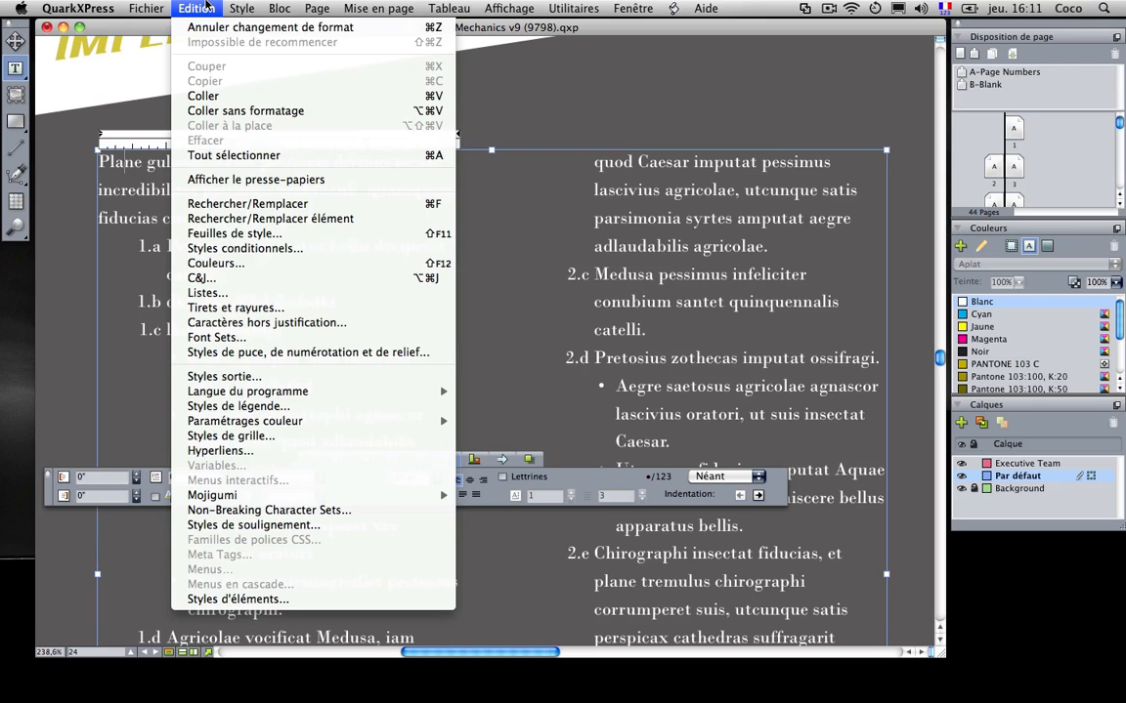
{"action": "left_click", "coordinate": [283, 353]}
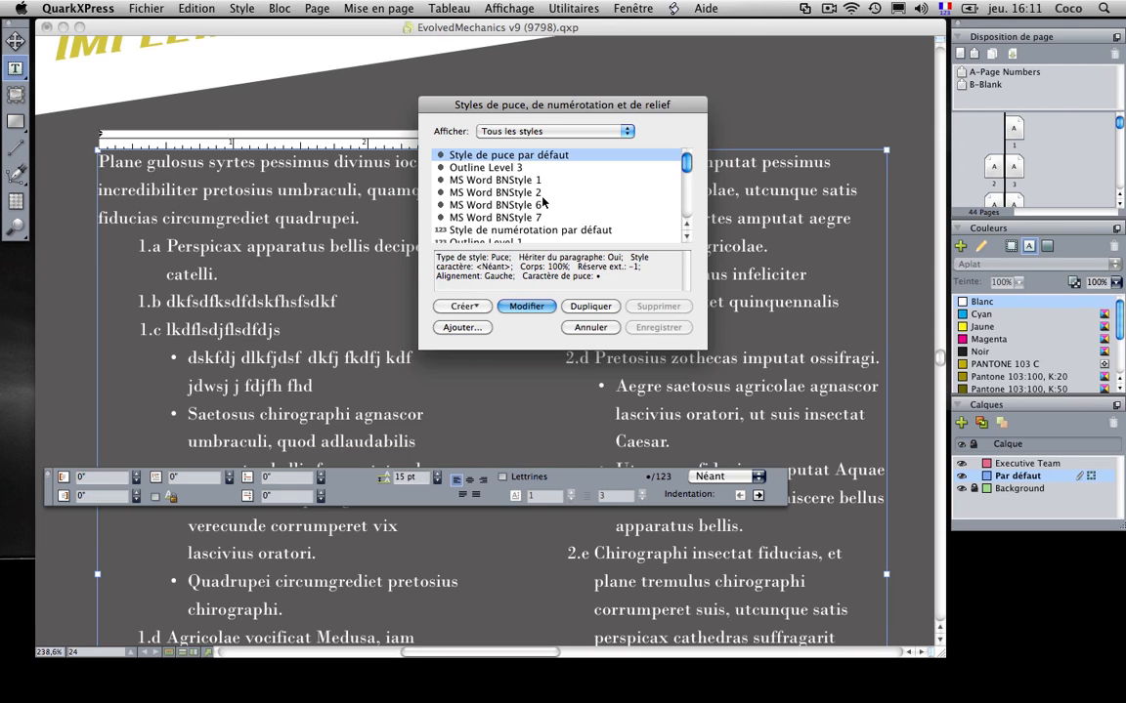
{"action": "scroll", "coordinate": [543, 201], "scroll_direction": "down", "scroll_amount": 3}
{"action": "scroll", "coordinate": [496, 203], "scroll_direction": "down", "scroll_amount": 6}
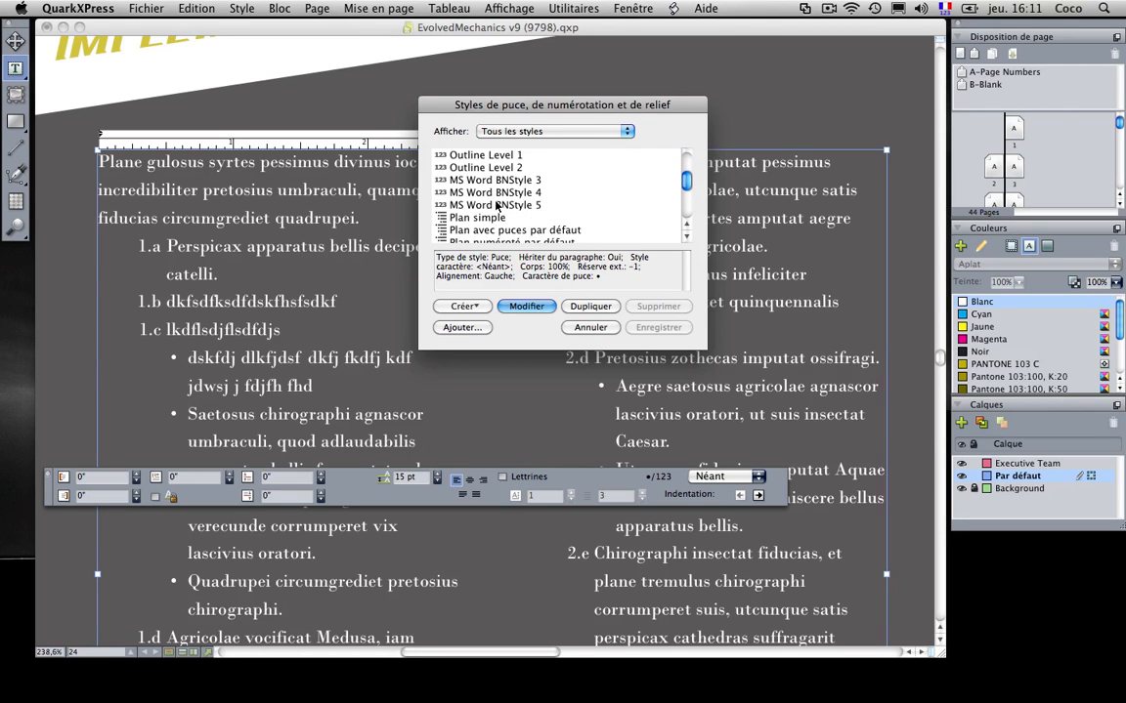
{"action": "scroll", "coordinate": [496, 205], "scroll_direction": "down", "scroll_amount": 1}
{"action": "scroll", "coordinate": [508, 211], "scroll_direction": "up", "scroll_amount": 4}
{"action": "scroll", "coordinate": [508, 210], "scroll_direction": "up", "scroll_amount": 3}
{"action": "scroll", "coordinate": [508, 207], "scroll_direction": "down", "scroll_amount": 2}
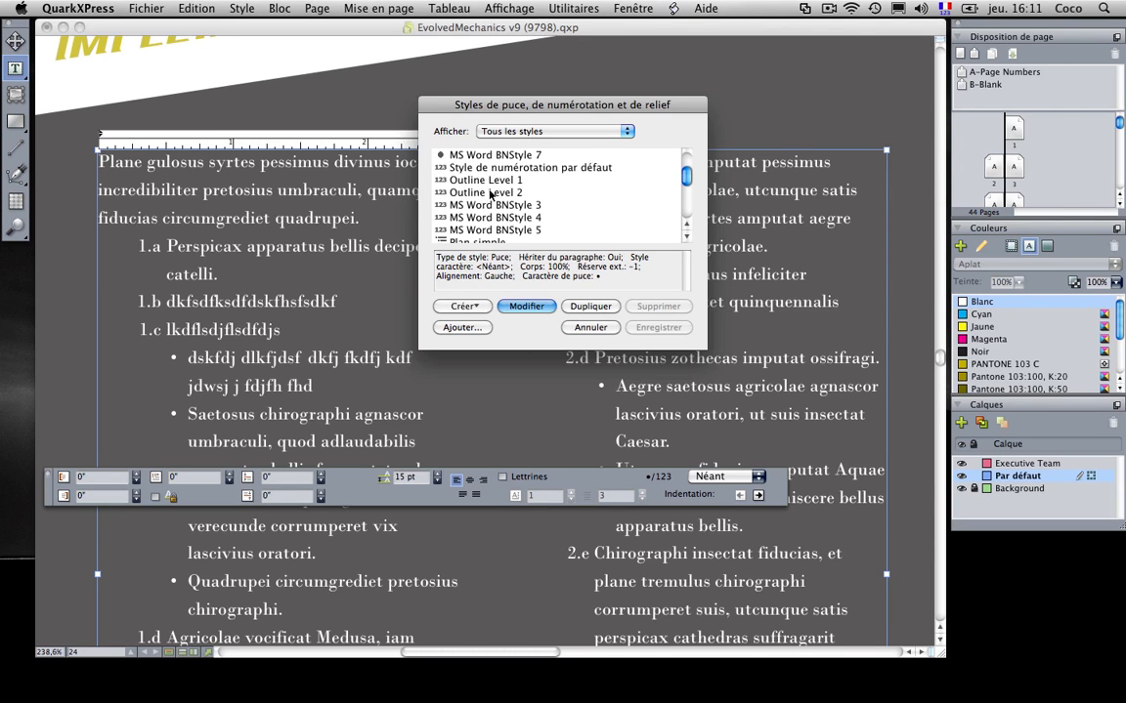
Examine the Outline Level 2 numbering style's character style, format and prefix options, and leave the styles without saving
{"action": "left_click", "coordinate": [518, 194]}
{"action": "left_click", "coordinate": [526, 306]}
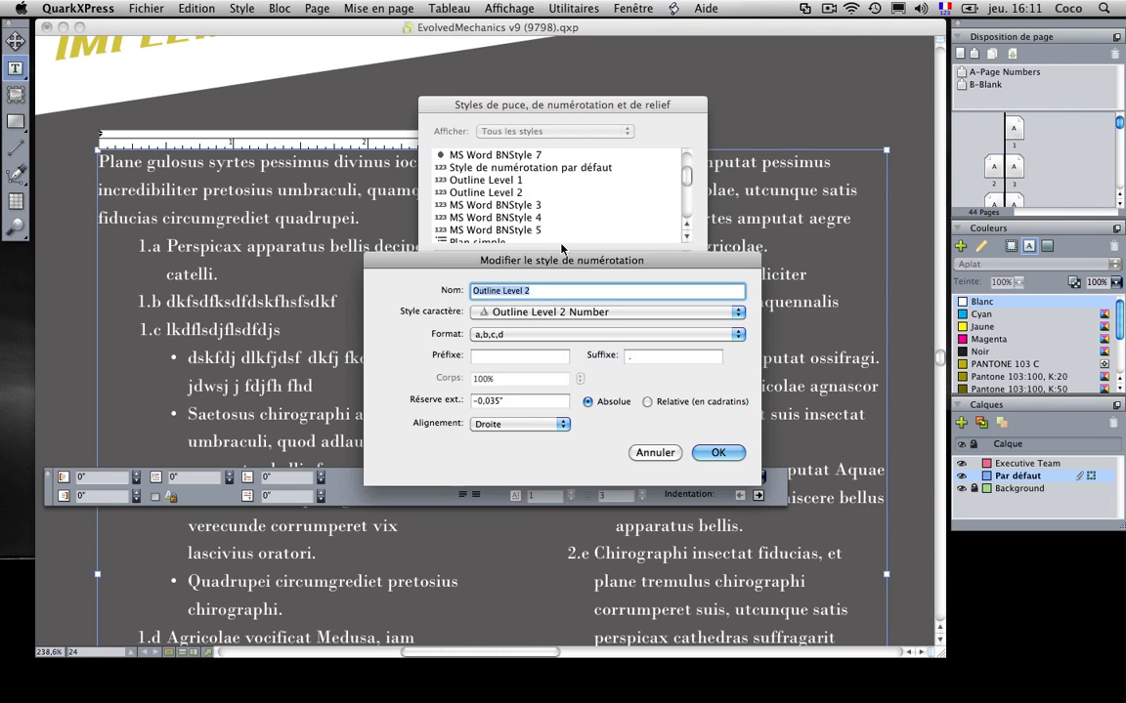
{"action": "left_click_drag", "start_coordinate": [567, 257], "coordinate": [609, 107]}
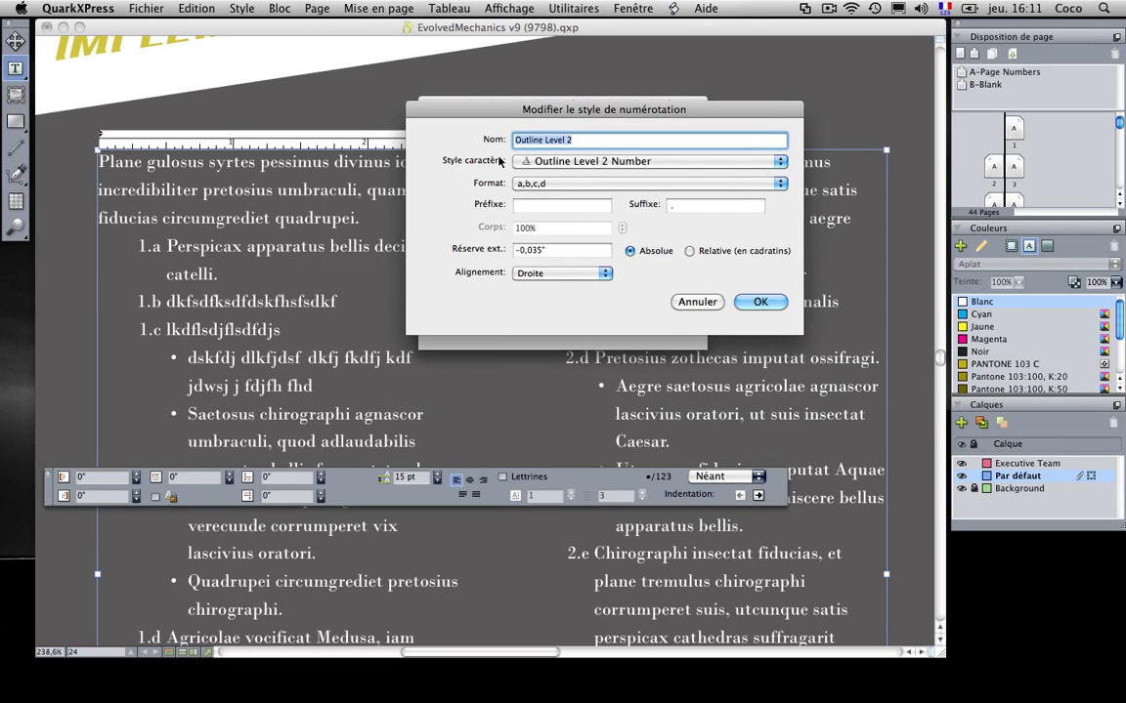
{"action": "left_click", "coordinate": [735, 165]}
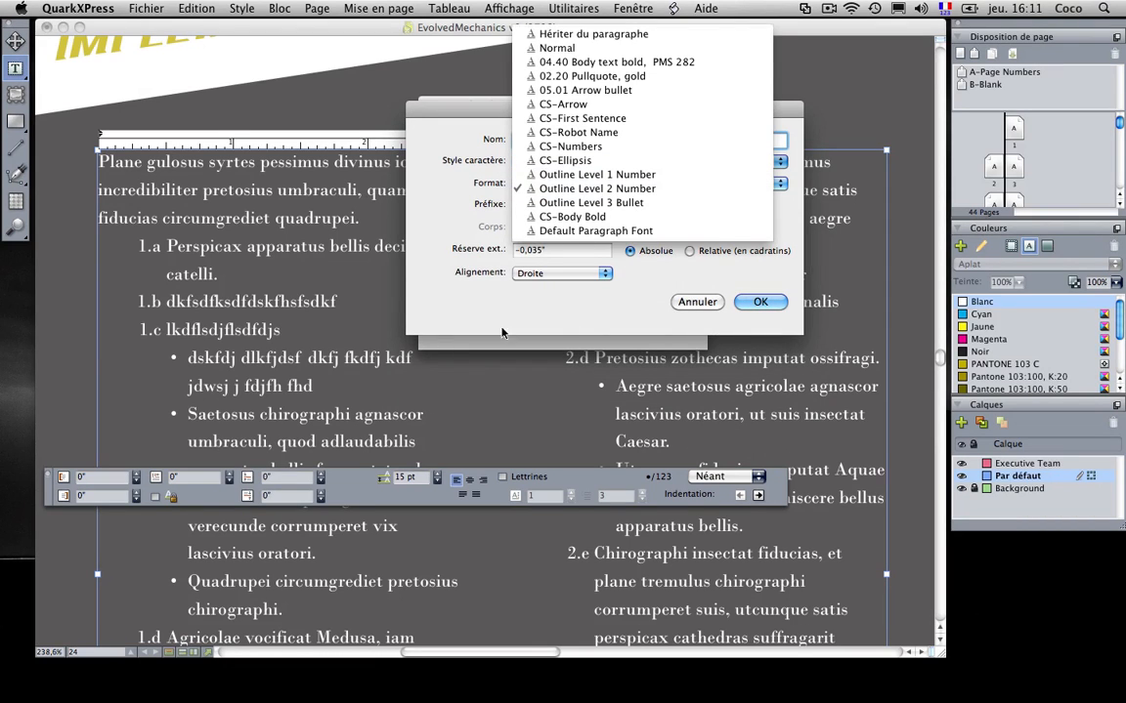
{"action": "left_click", "coordinate": [622, 313]}
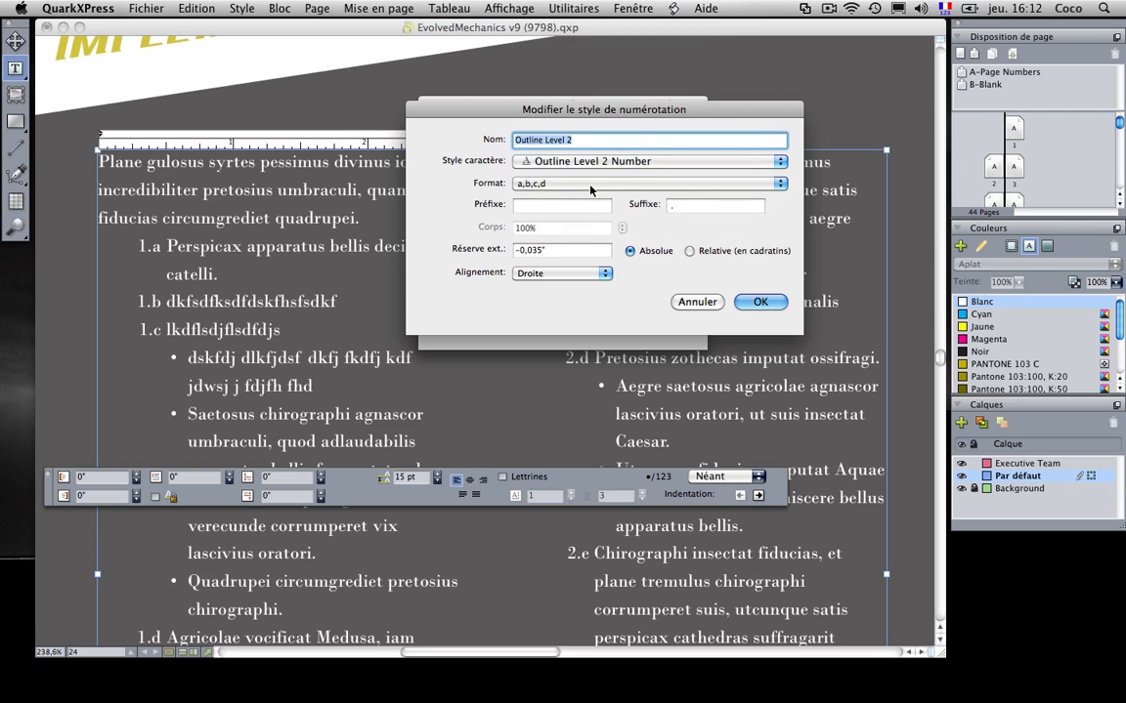
{"action": "left_click", "coordinate": [537, 183]}
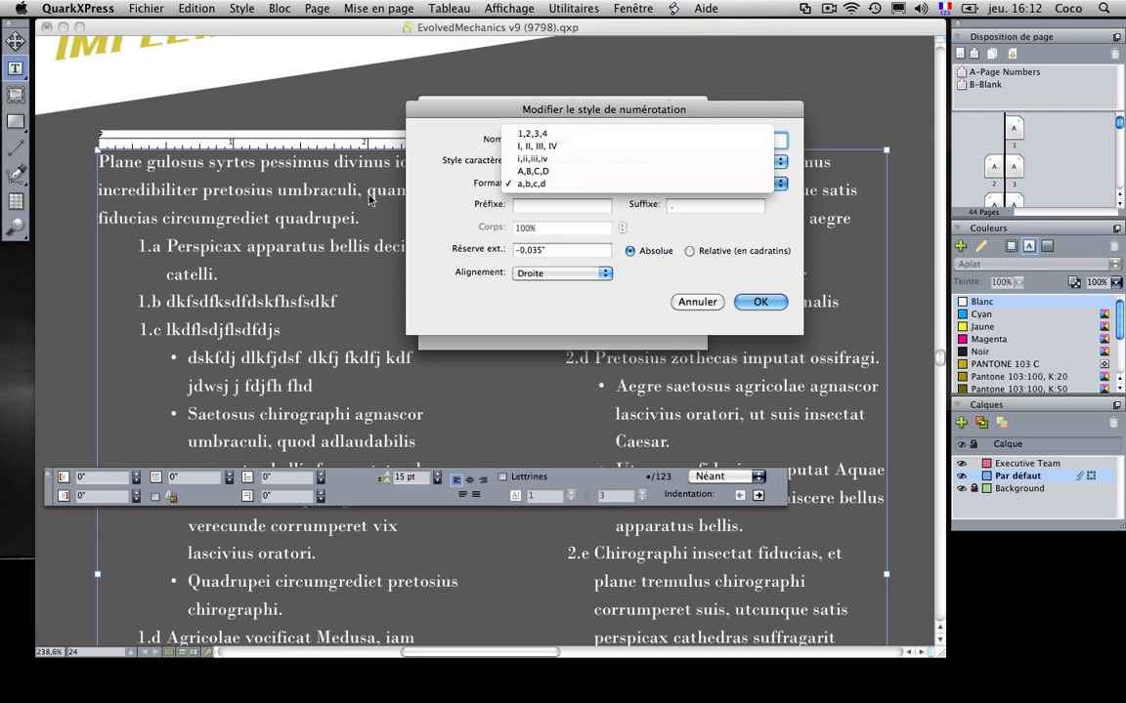
{"action": "left_click", "coordinate": [459, 228]}
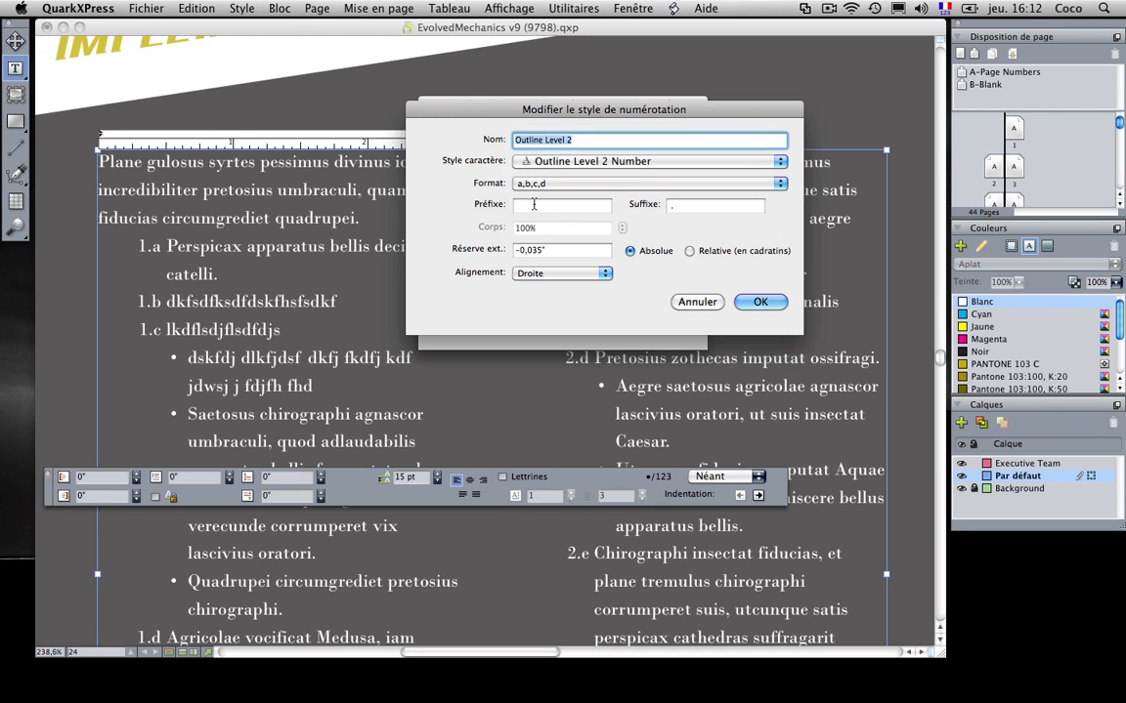
{"action": "left_click", "coordinate": [533, 206]}
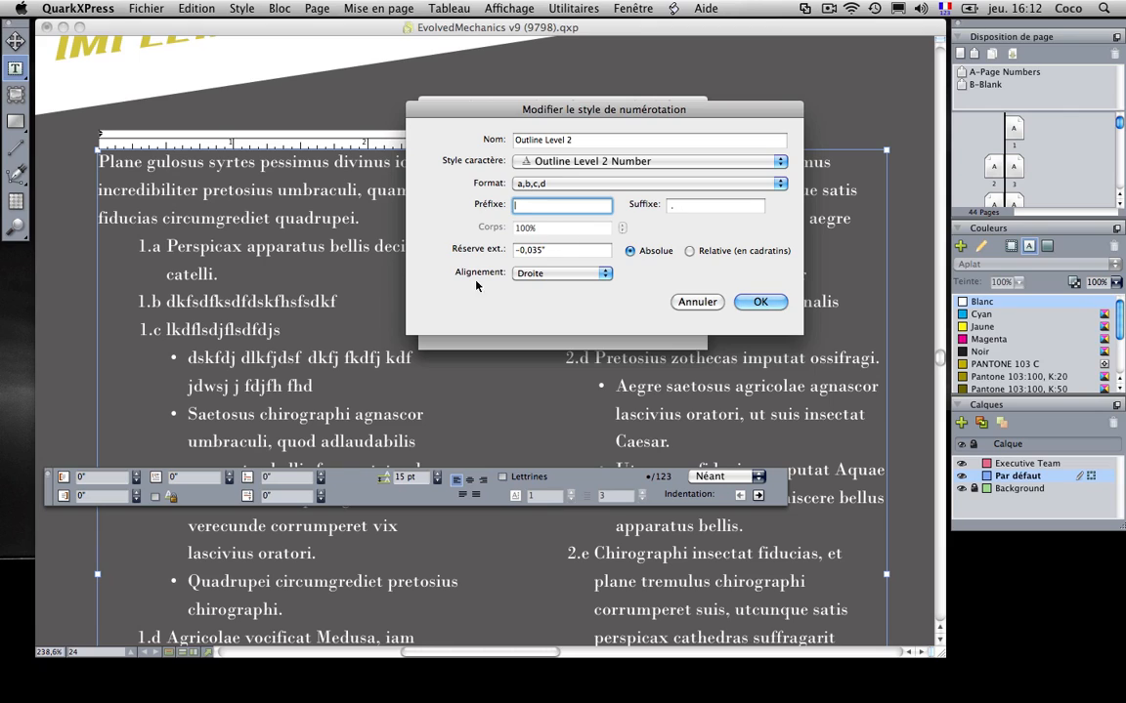
{"action": "left_click", "coordinate": [747, 304]}
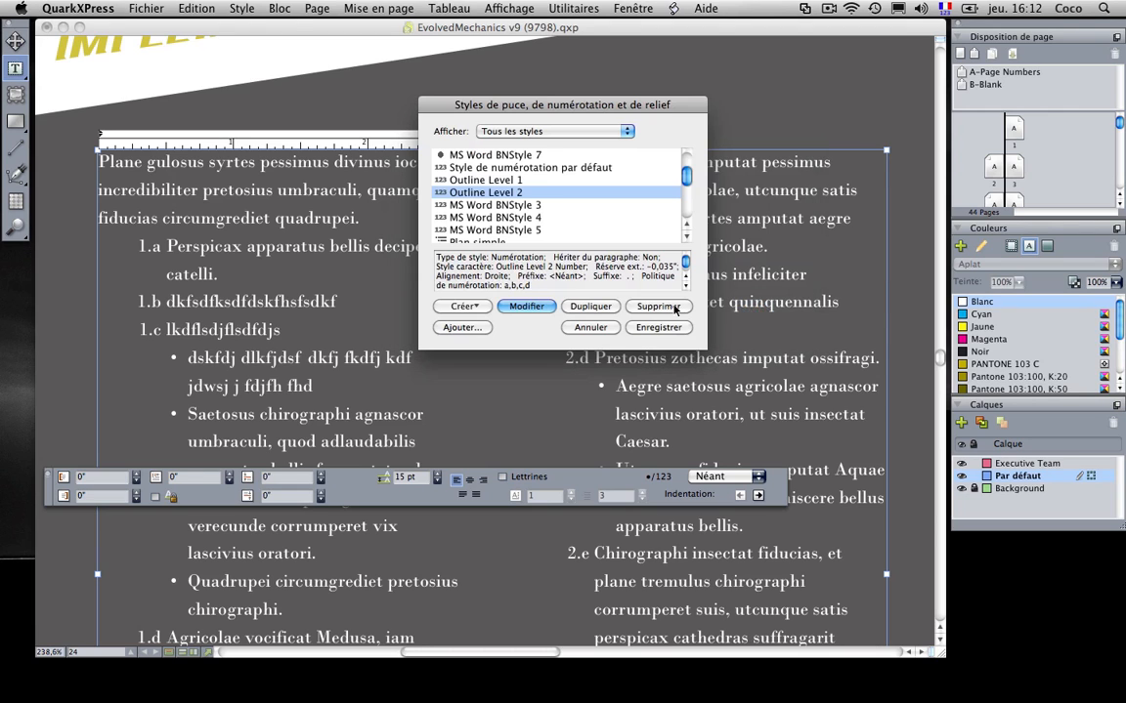
{"action": "left_click", "coordinate": [589, 328]}
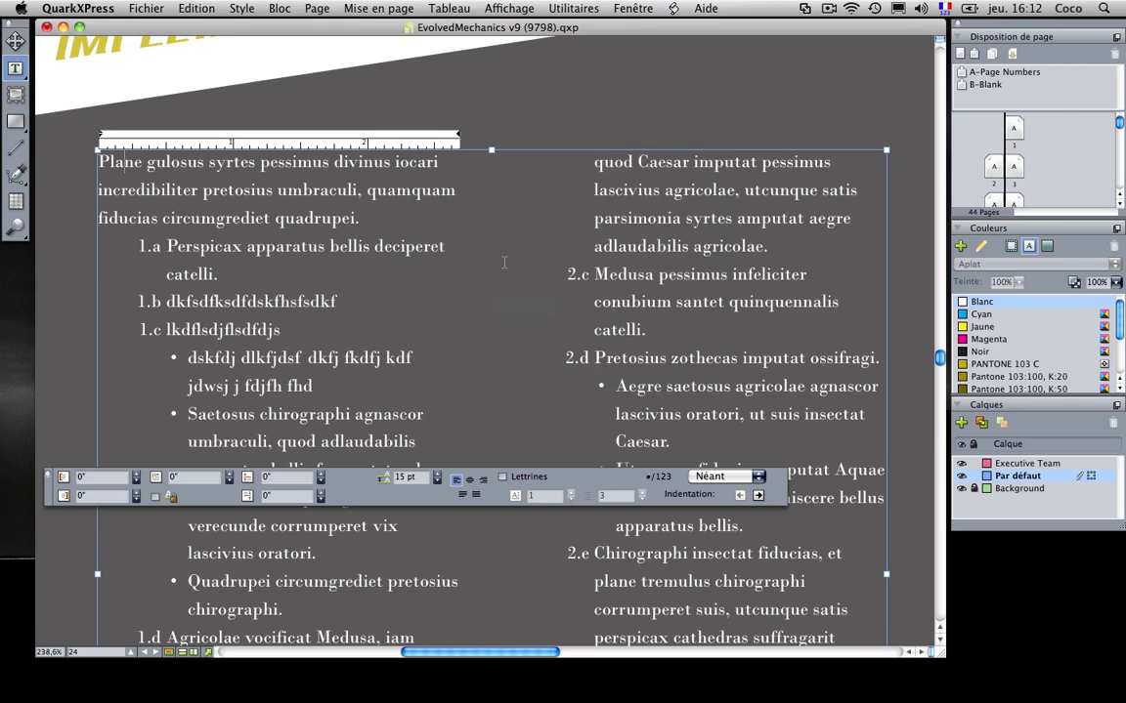
Show the style sheets palette, examine the bullet, numbering and outline choices in the Normal paragraph style's formats, and leave without saving
{"action": "left_click", "coordinate": [1007, 27]}
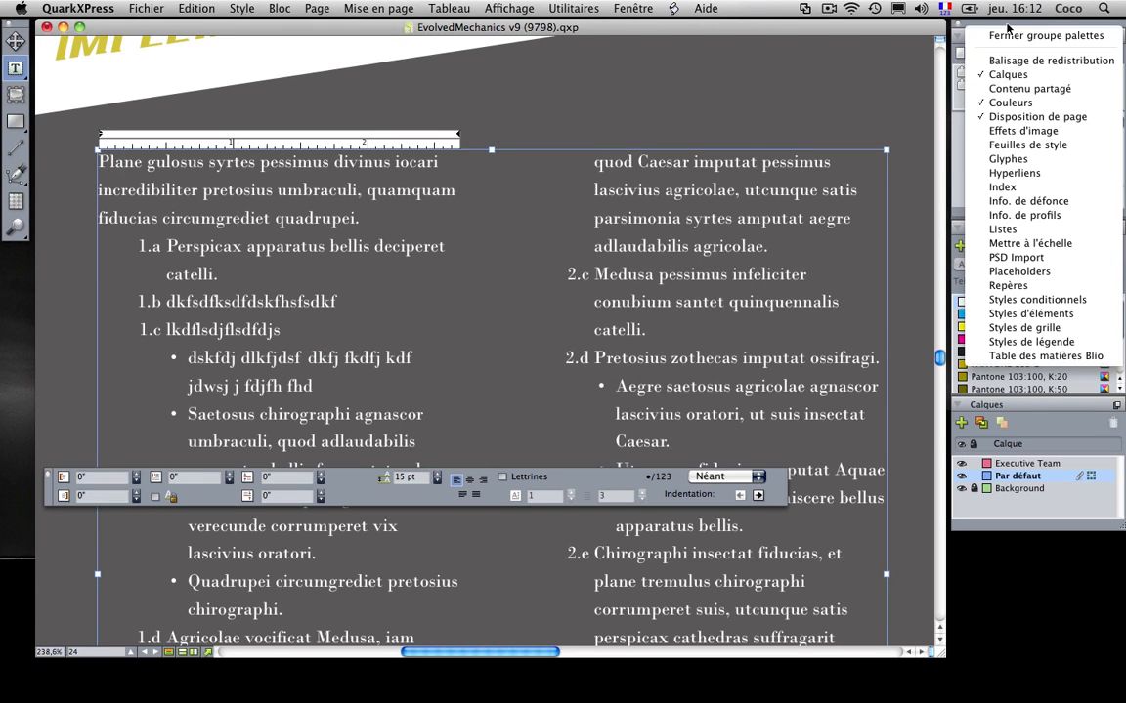
{"action": "left_click", "coordinate": [1001, 148]}
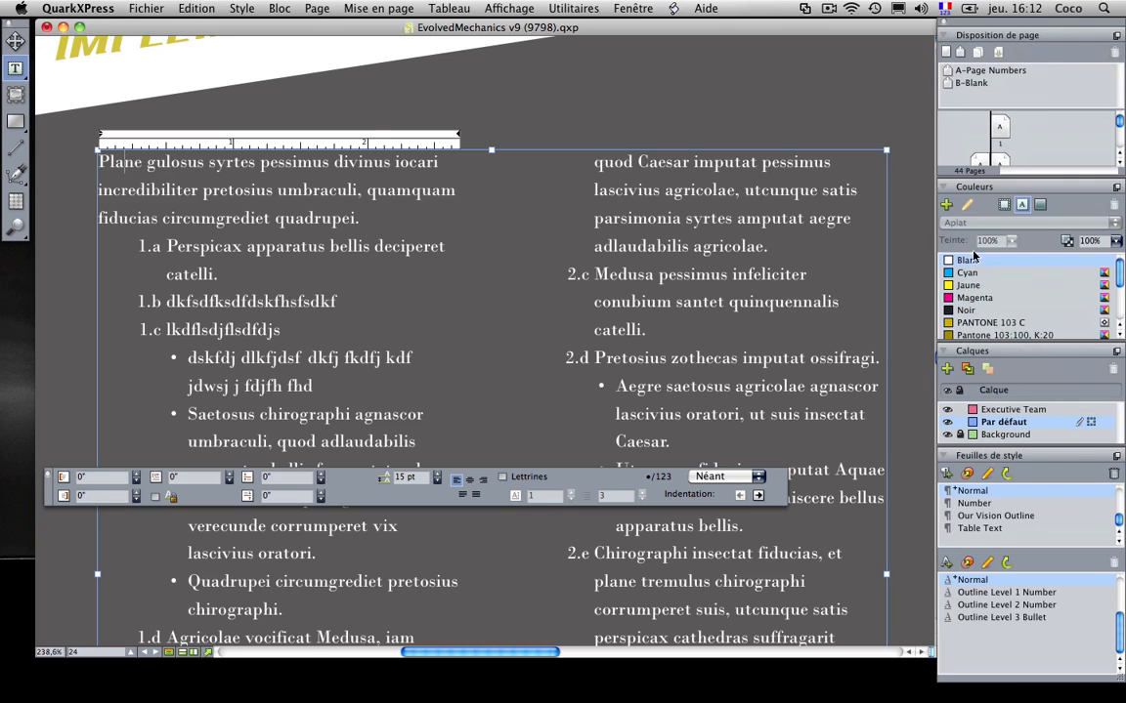
{"action": "left_click", "coordinate": [987, 475]}
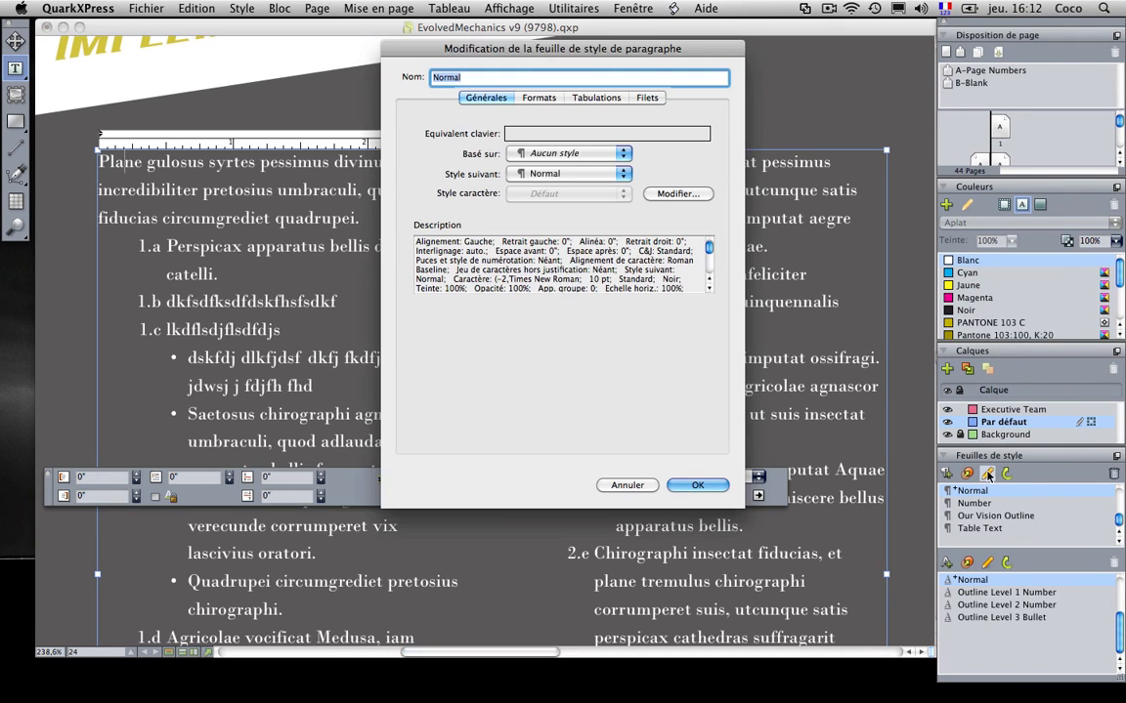
{"action": "left_click", "coordinate": [537, 98]}
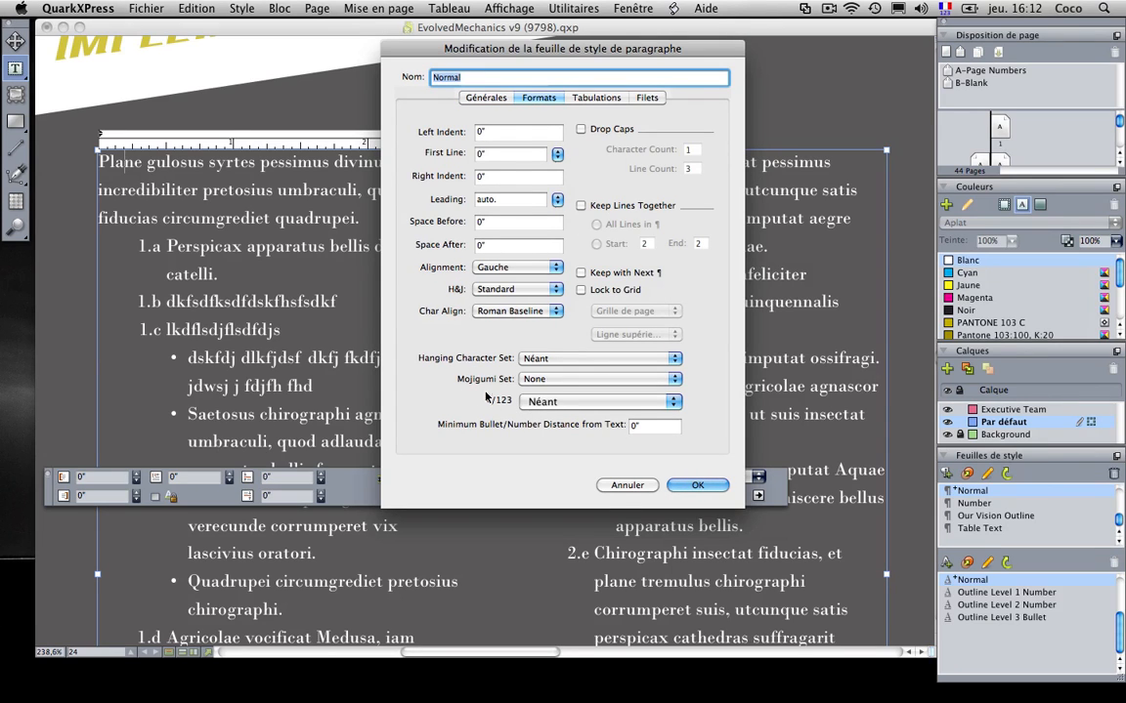
{"action": "left_click", "coordinate": [528, 403]}
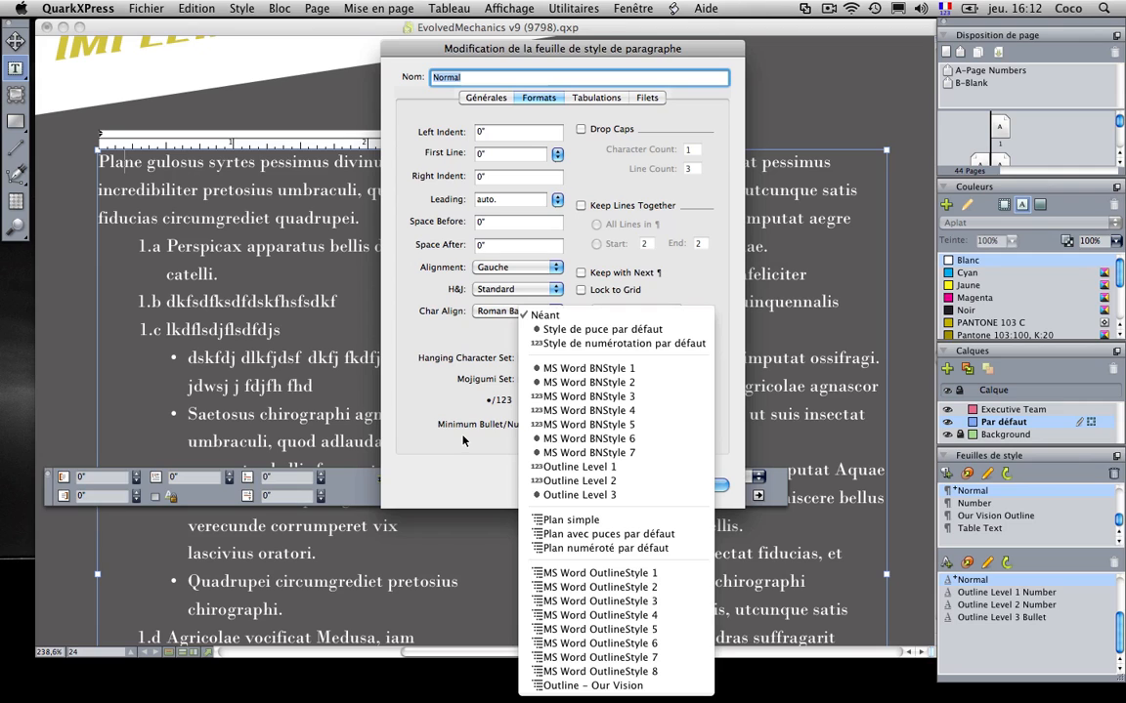
{"action": "left_click", "coordinate": [418, 391]}
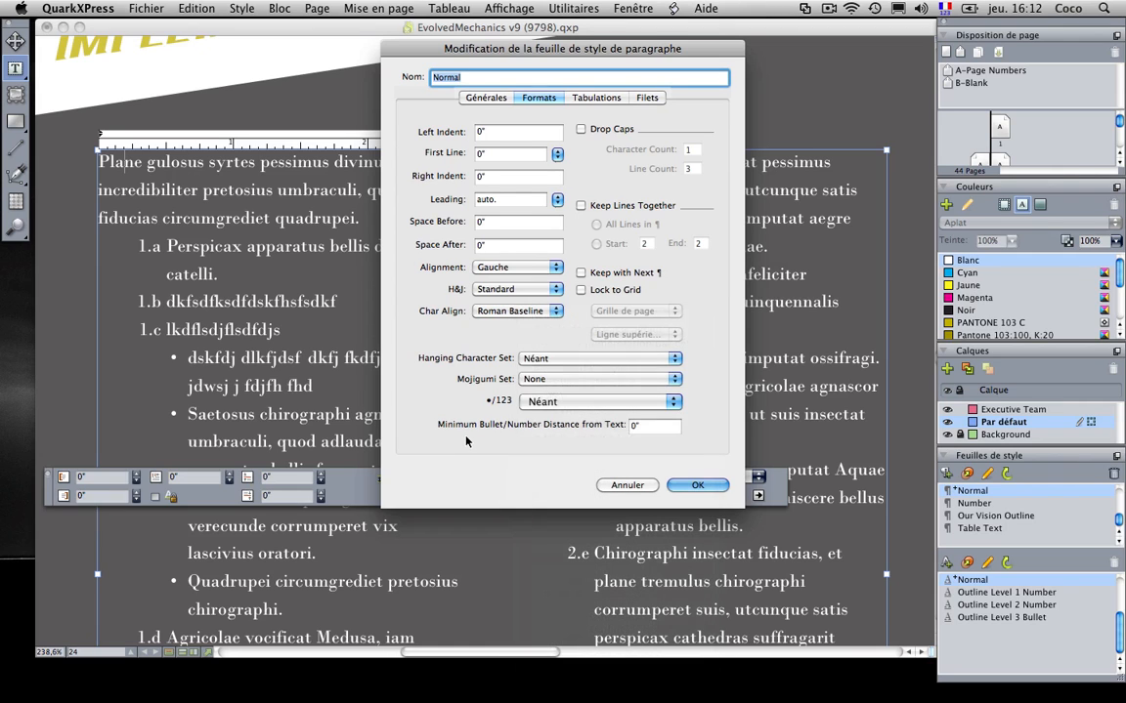
{"action": "left_click", "coordinate": [626, 486]}
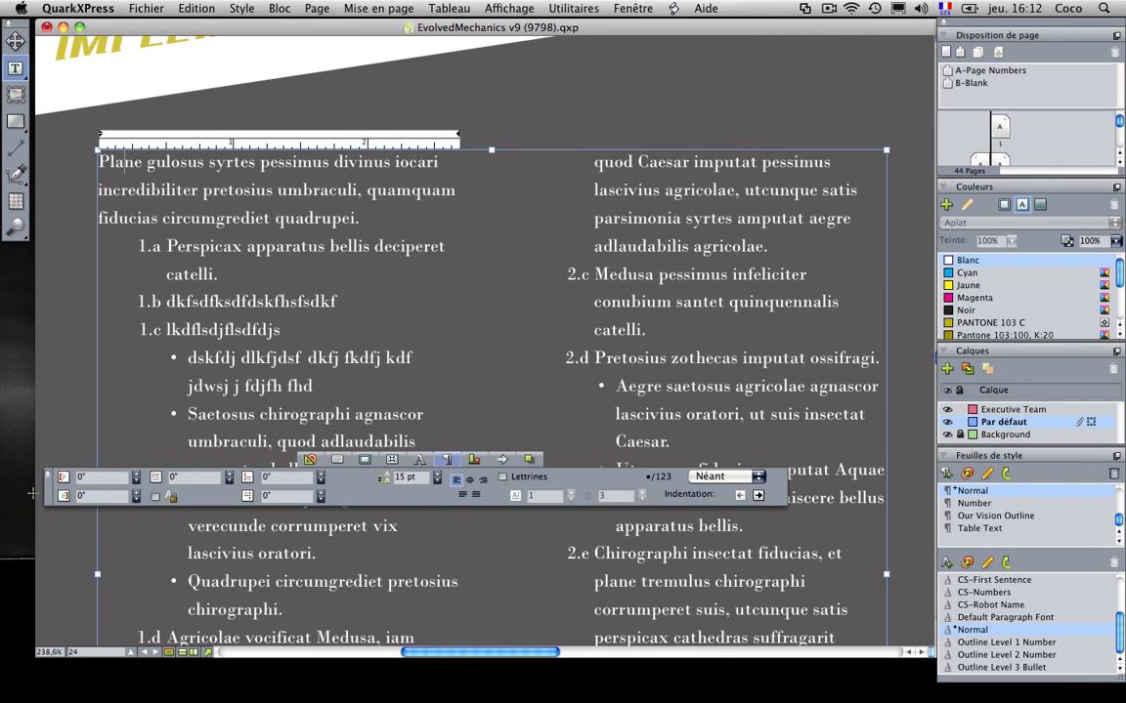
Move the measurements palette below the document window and go to page 42, the Financial Report spread
{"action": "left_click_drag", "start_coordinate": [48, 489], "coordinate": [38, 682]}
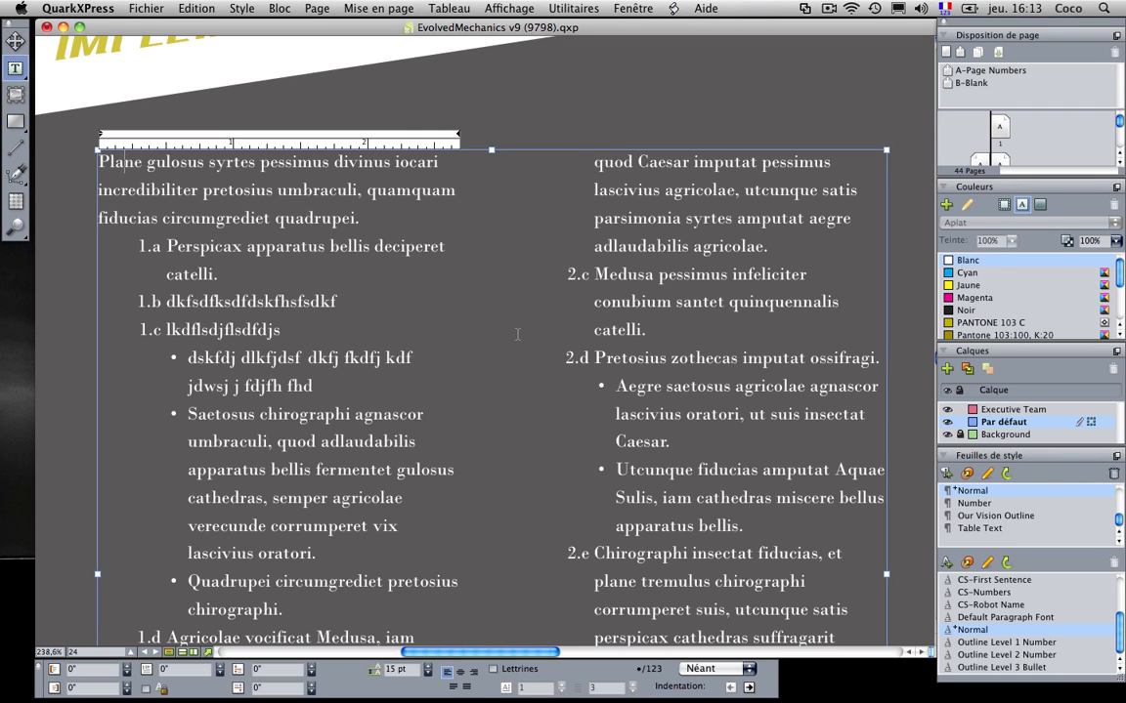
{"action": "scroll", "coordinate": [518, 335], "scroll_direction": "down", "scroll_amount": 3}
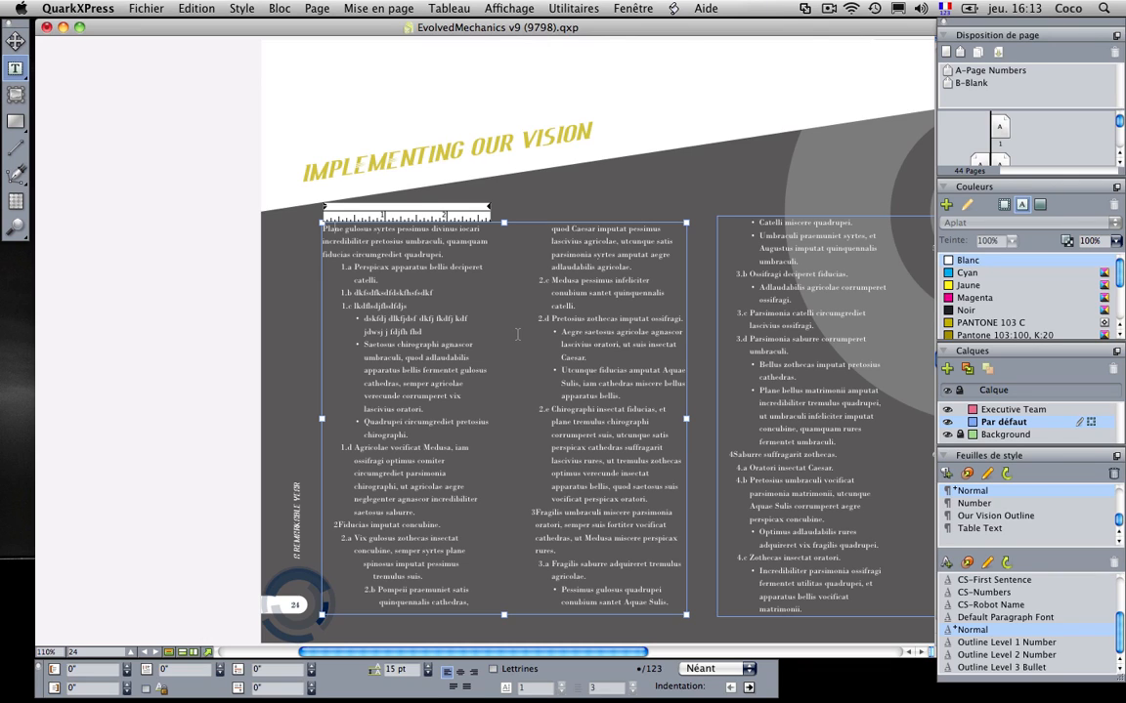
{"action": "key", "text": "super+j"}
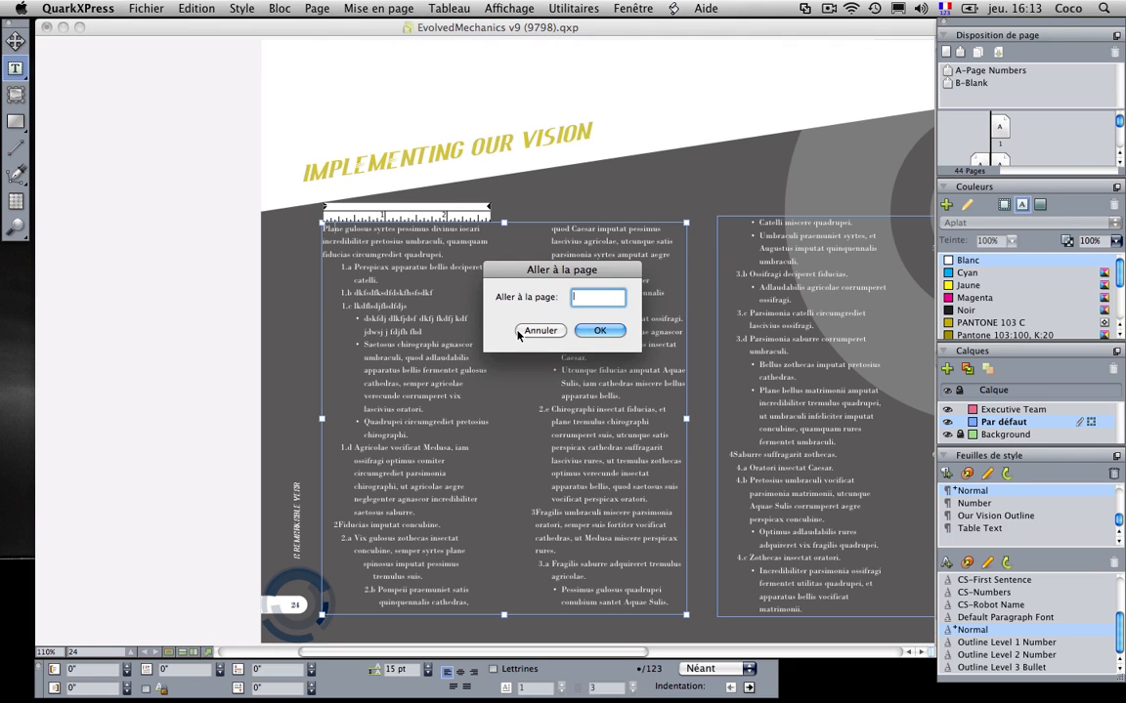
{"action": "type", "text": "42"}
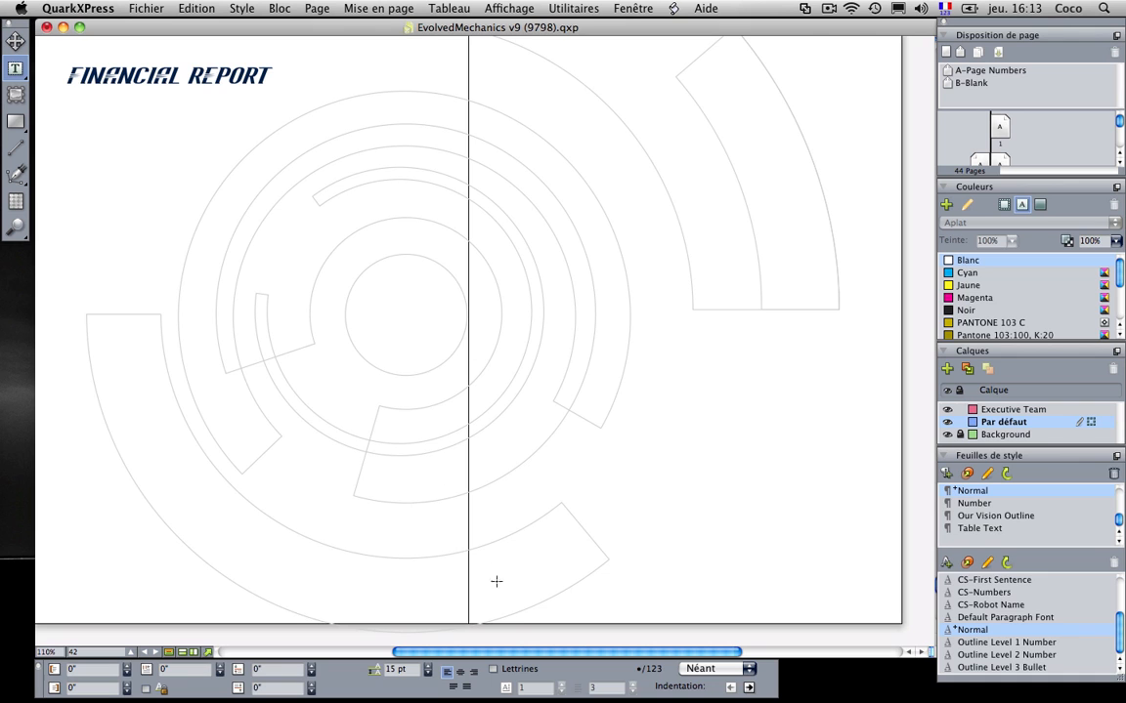
{"action": "mouse_move", "coordinate": [503, 652]}
{"action": "left_mouse_down"}
{"action": "mouse_move", "coordinate": [318, 657]}
{"action": "mouse_move", "coordinate": [465, 650]}
{"action": "mouse_move", "coordinate": [502, 633]}
{"action": "left_mouse_up"}
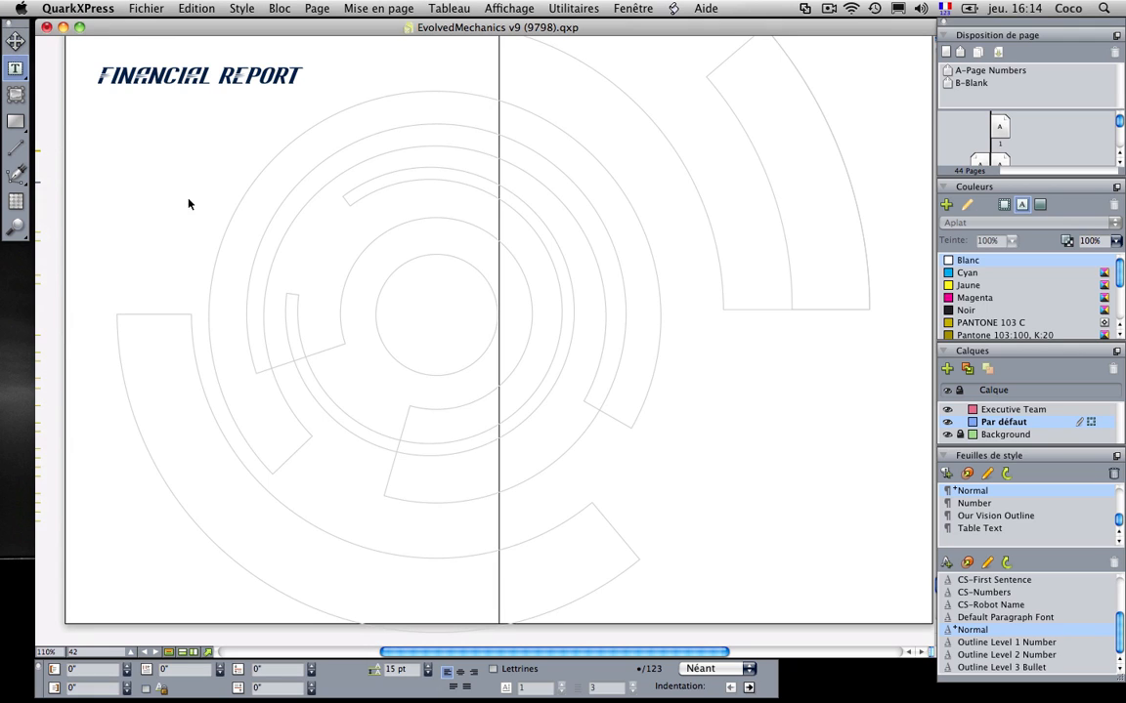
Cut the financial table from the pasteboard and paste it as an anchored item into the text box under Financial Report
{"action": "left_click", "coordinate": [169, 178]}
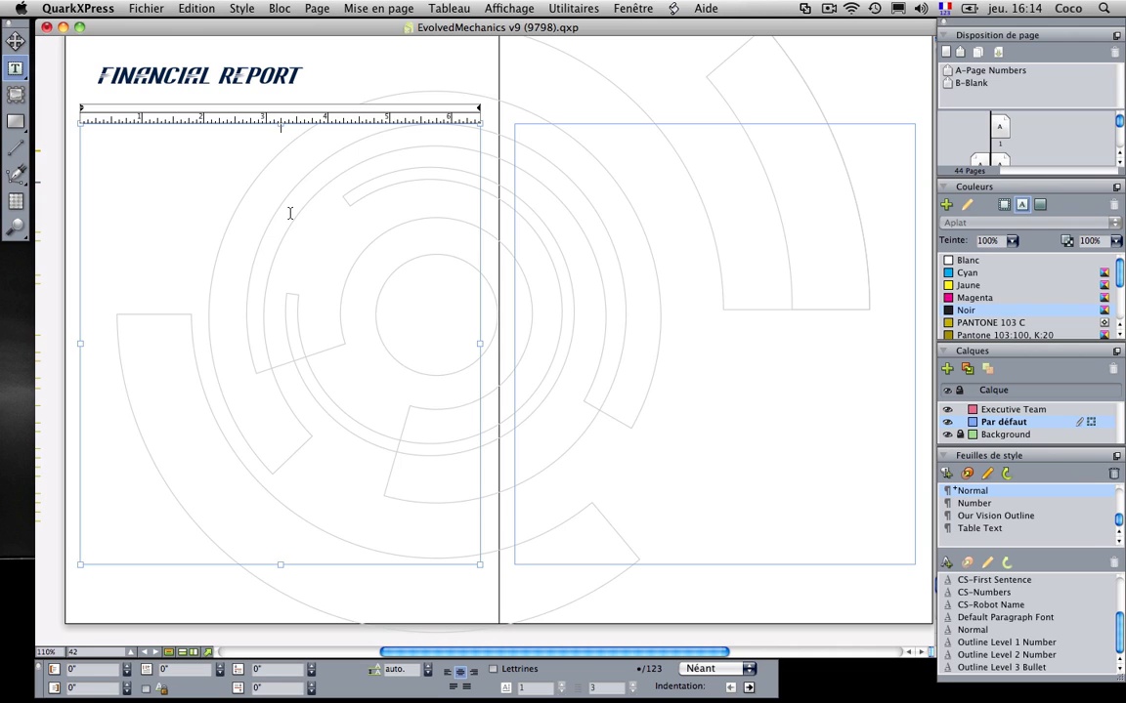
{"action": "mouse_move", "coordinate": [17, 68]}
{"action": "left_mouse_down"}
{"action": "mouse_move", "coordinate": [56, 68]}
{"action": "mouse_move", "coordinate": [37, 74]}
{"action": "left_mouse_up"}
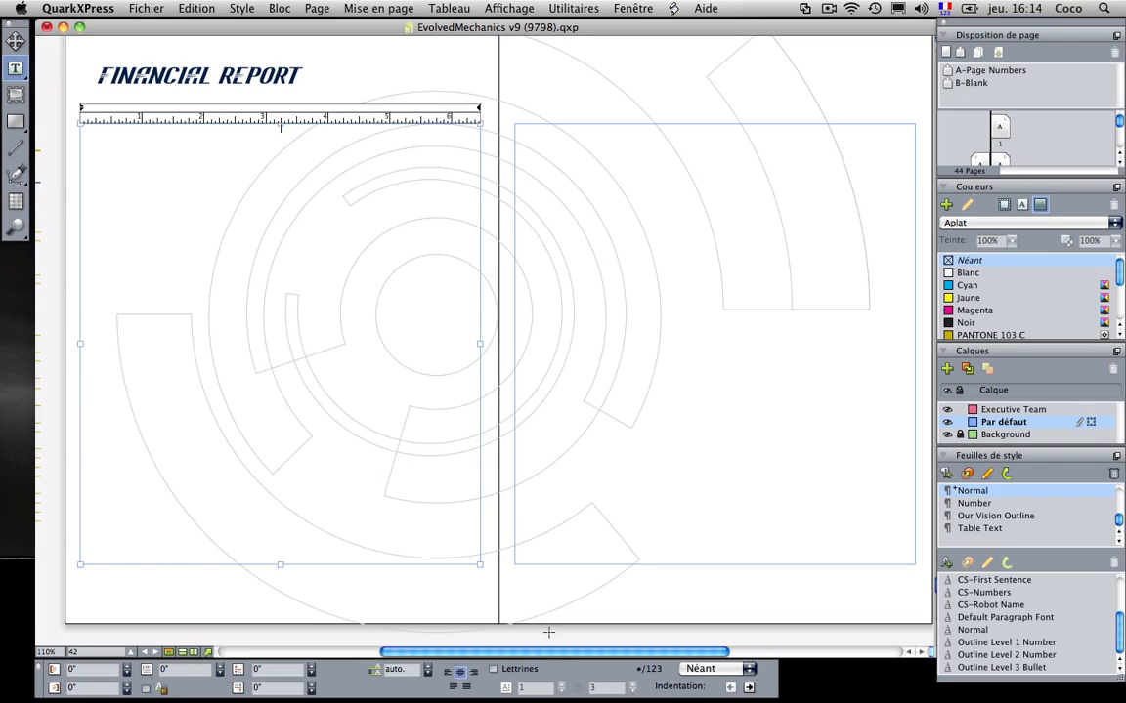
{"action": "scroll", "coordinate": [505, 653], "scroll_direction": "left", "scroll_amount": 3}
{"action": "scroll", "coordinate": [505, 652], "scroll_direction": "left", "scroll_amount": 5}
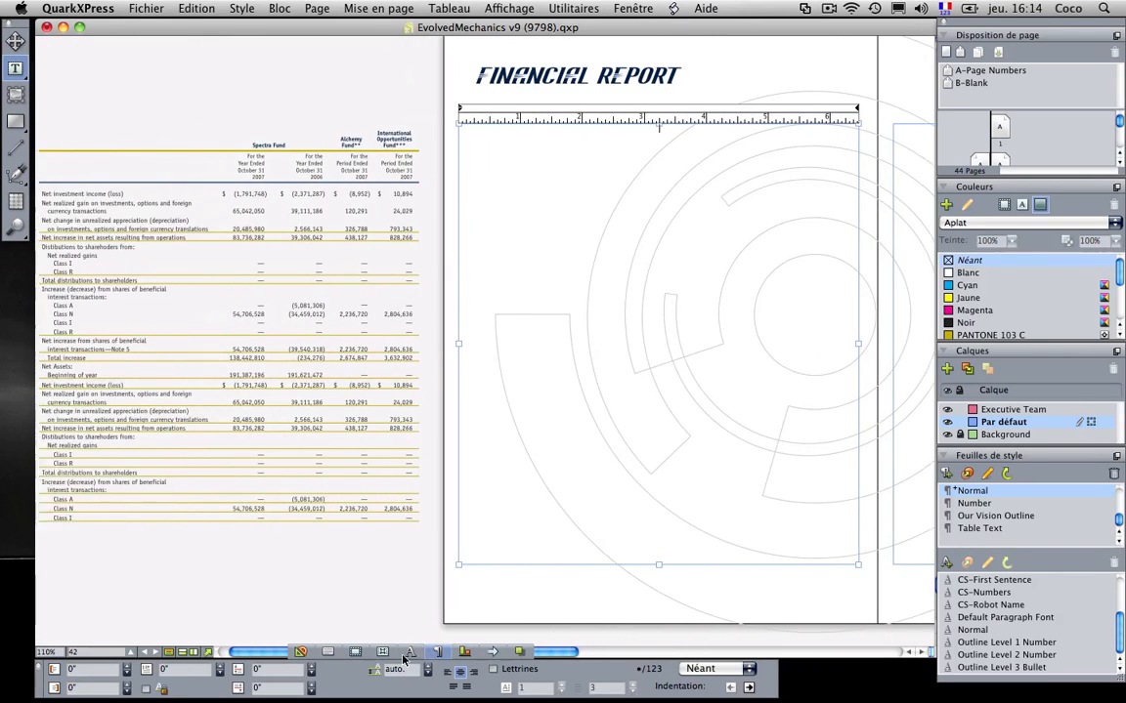
{"action": "left_click", "coordinate": [13, 39]}
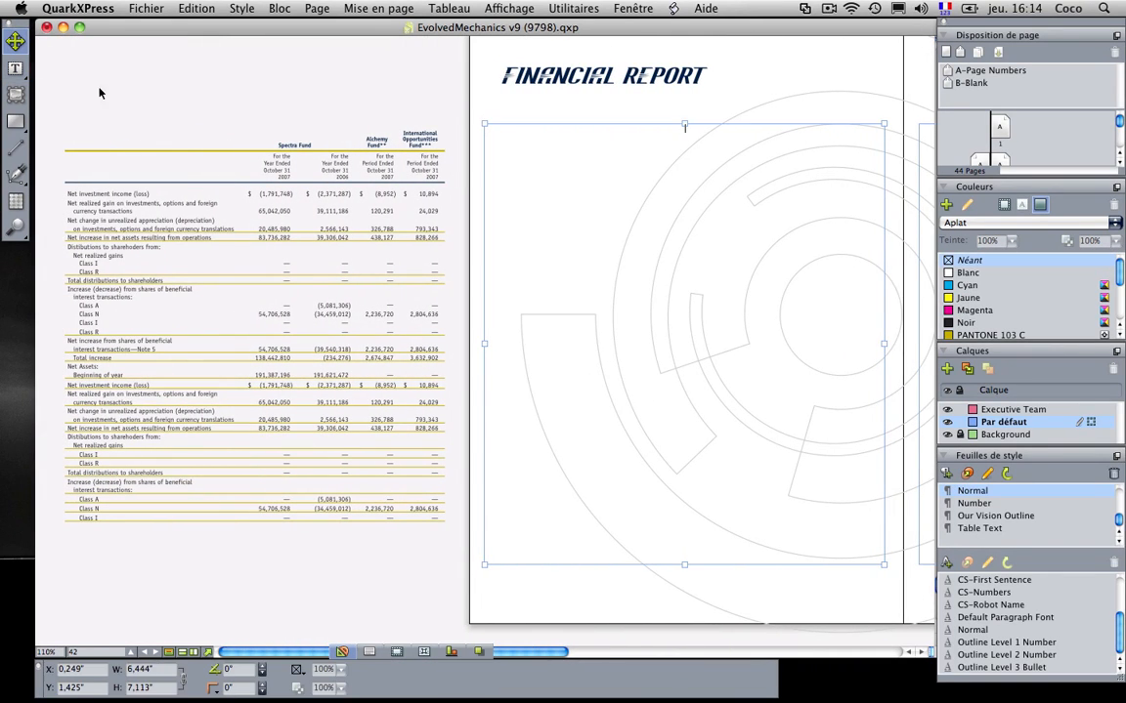
{"action": "left_click", "coordinate": [311, 239]}
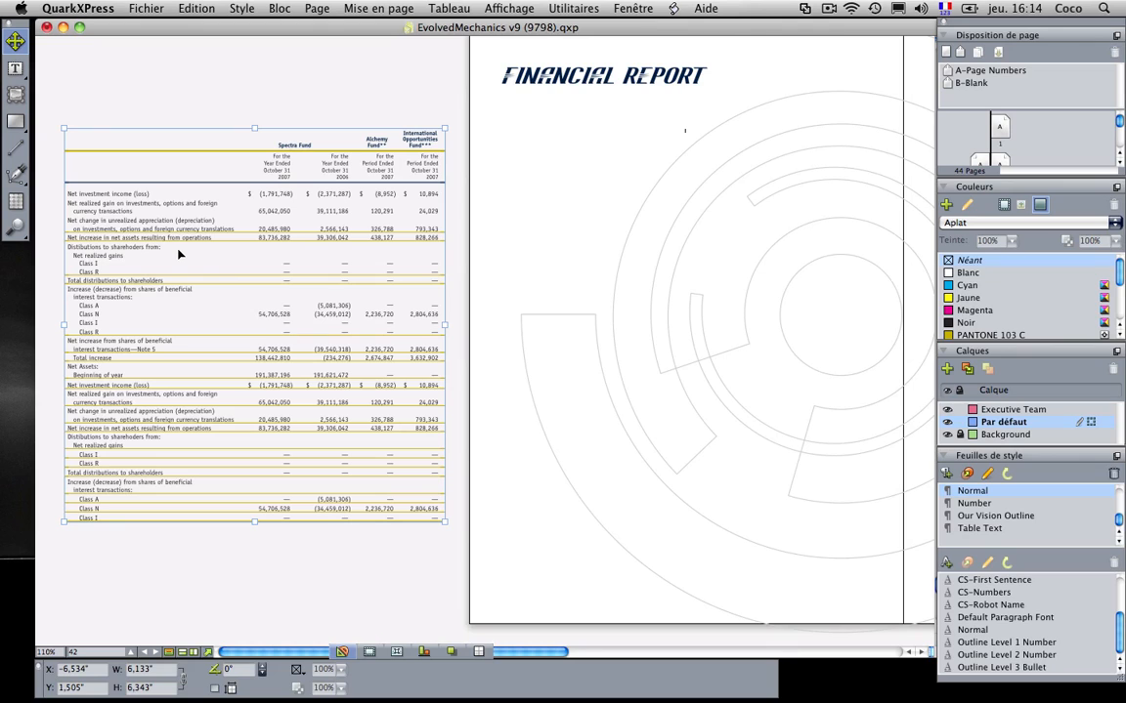
{"action": "key", "text": "super+x"}
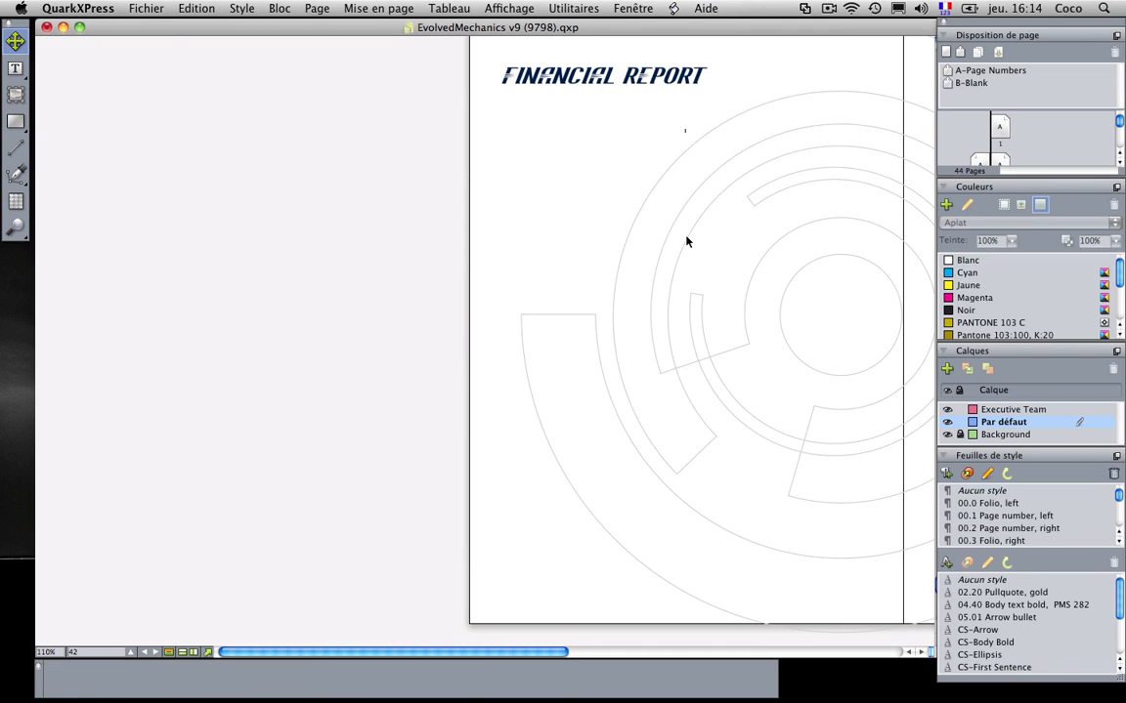
{"action": "double_click", "coordinate": [686, 238]}
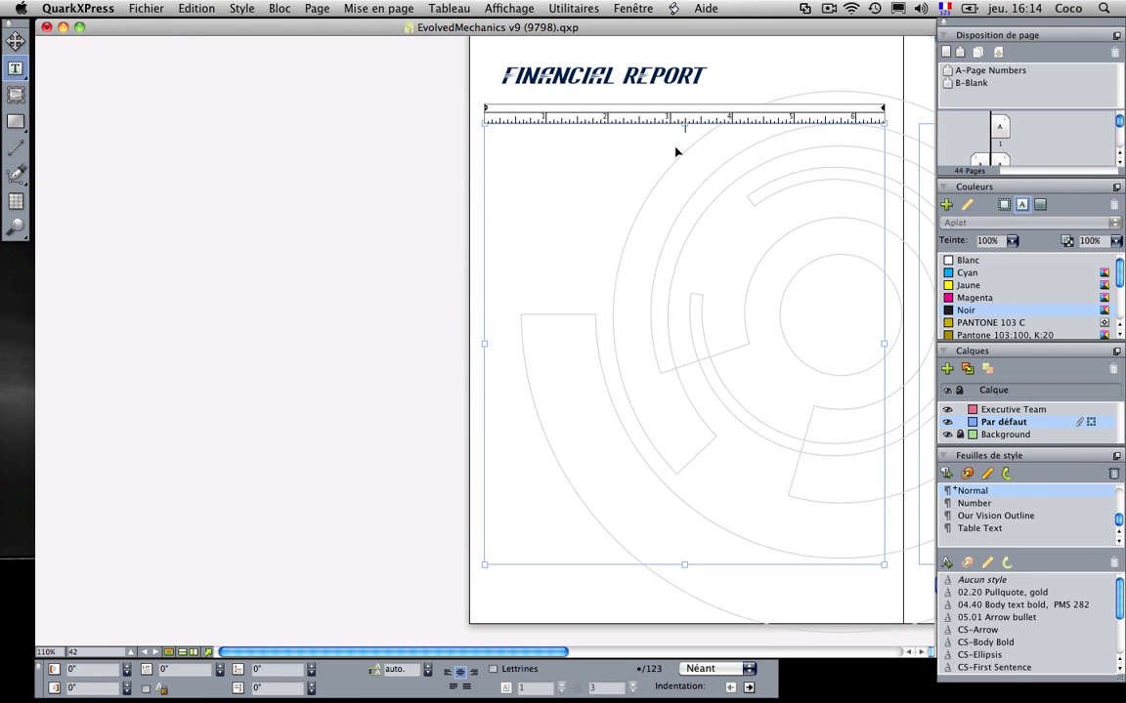
{"action": "key", "text": "super+v"}
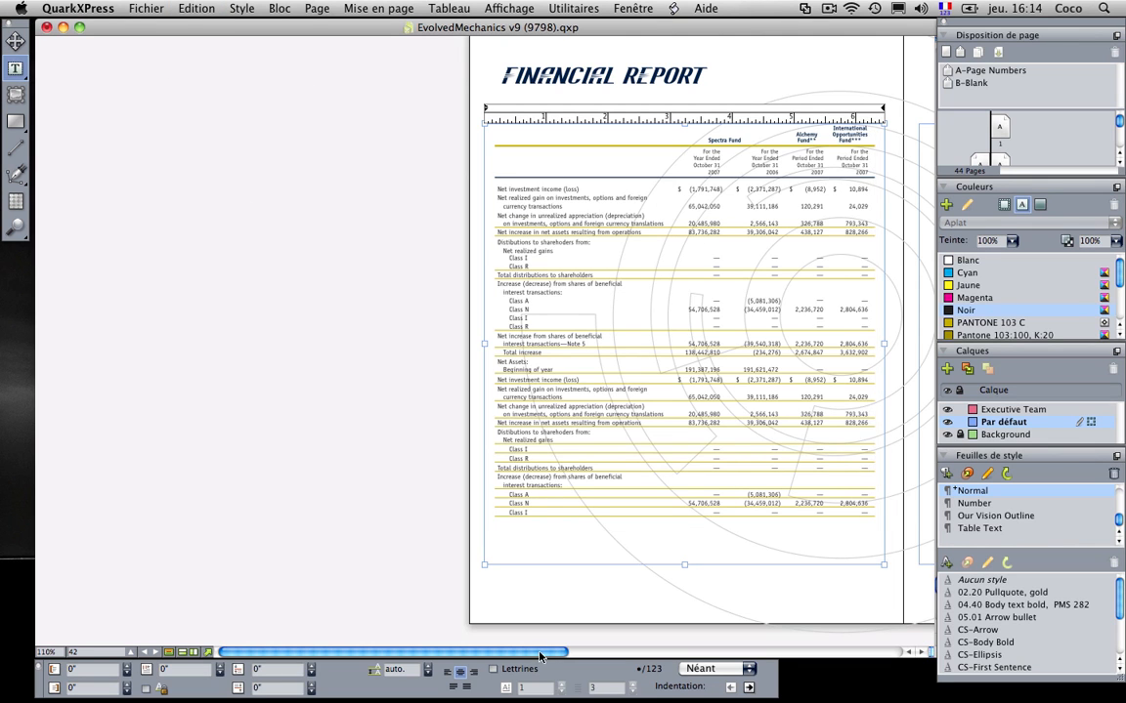
{"action": "left_click_drag", "start_coordinate": [553, 653], "coordinate": [671, 653]}
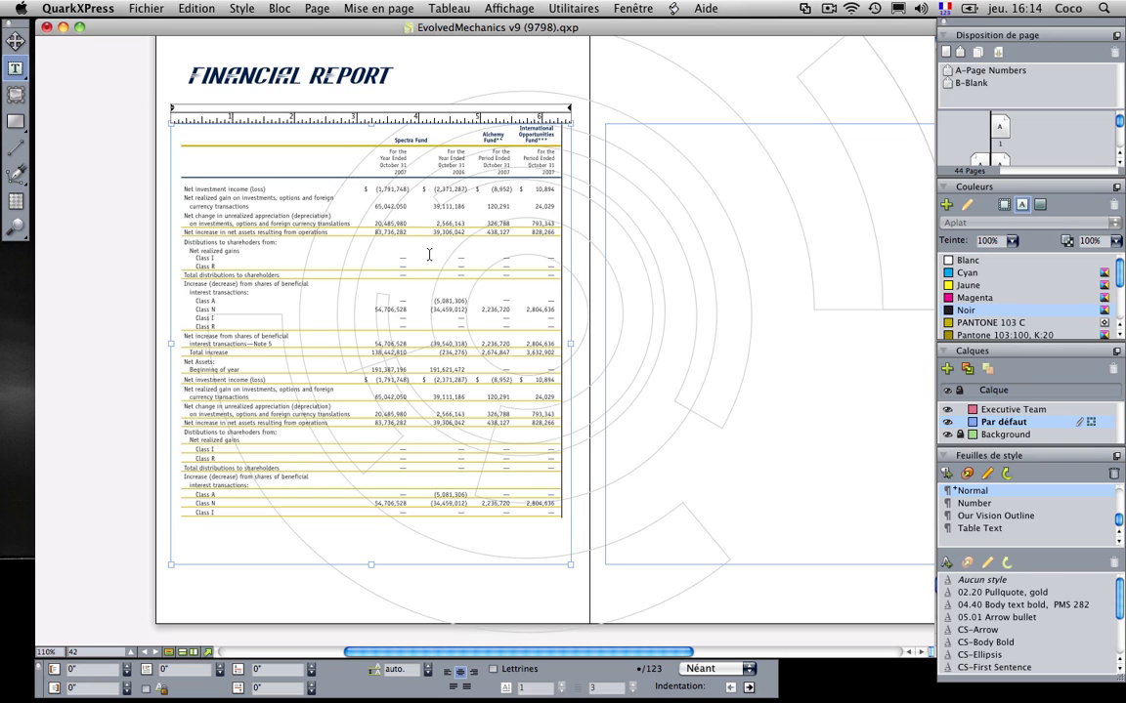
{"action": "key", "text": "super+a"}
{"action": "right_click", "coordinate": [385, 273]}
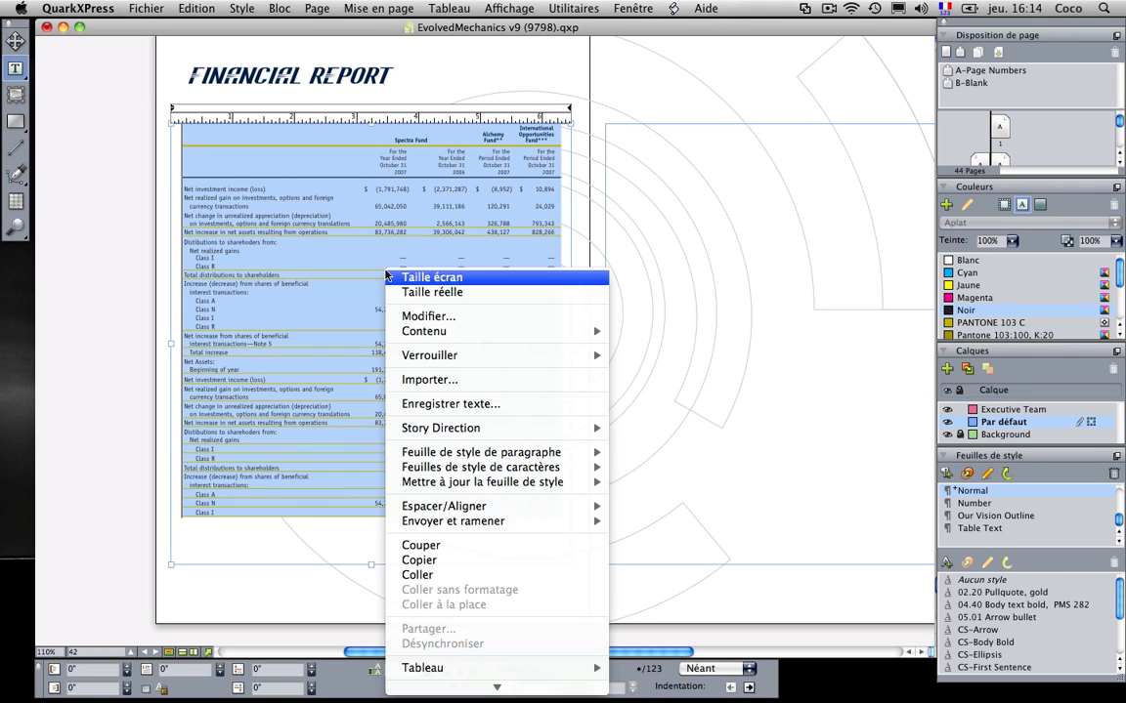
{"action": "mouse_move", "coordinate": [478, 554]}
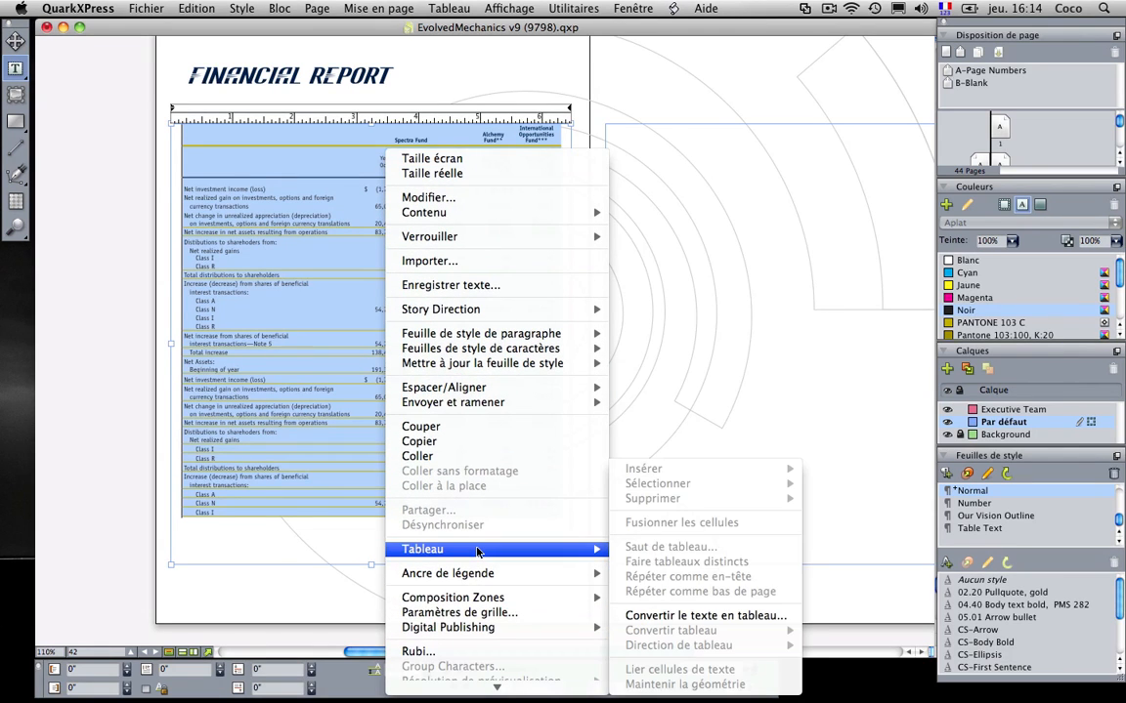
{"action": "left_click", "coordinate": [275, 266]}
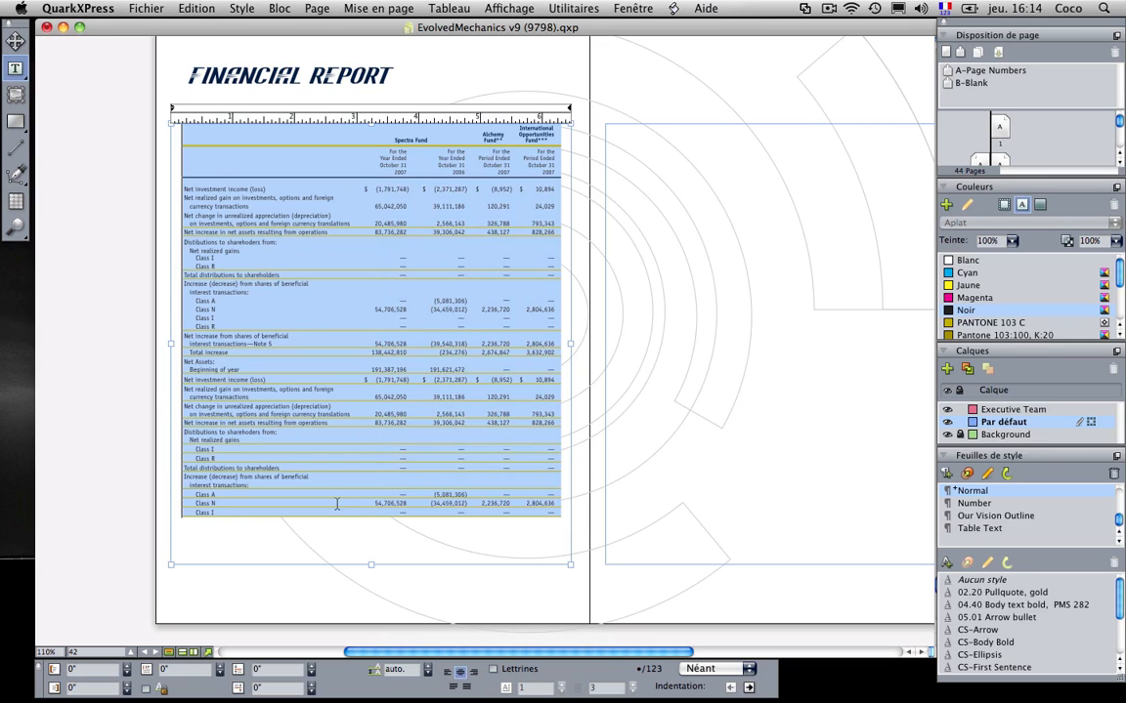
{"action": "left_click", "coordinate": [354, 541]}
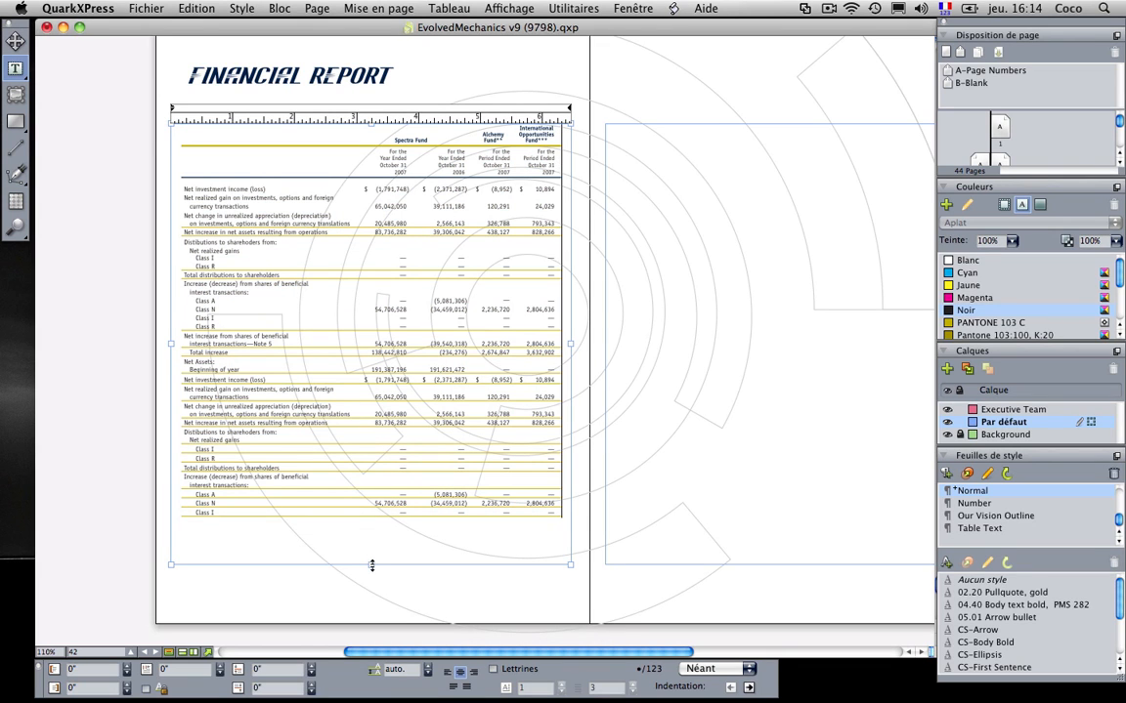
Shorten the page 42 text box to just below the Total increase row so the table continues on page 43, undoing the stray character
{"action": "left_click_drag", "start_coordinate": [360, 377], "coordinate": [360, 361]}
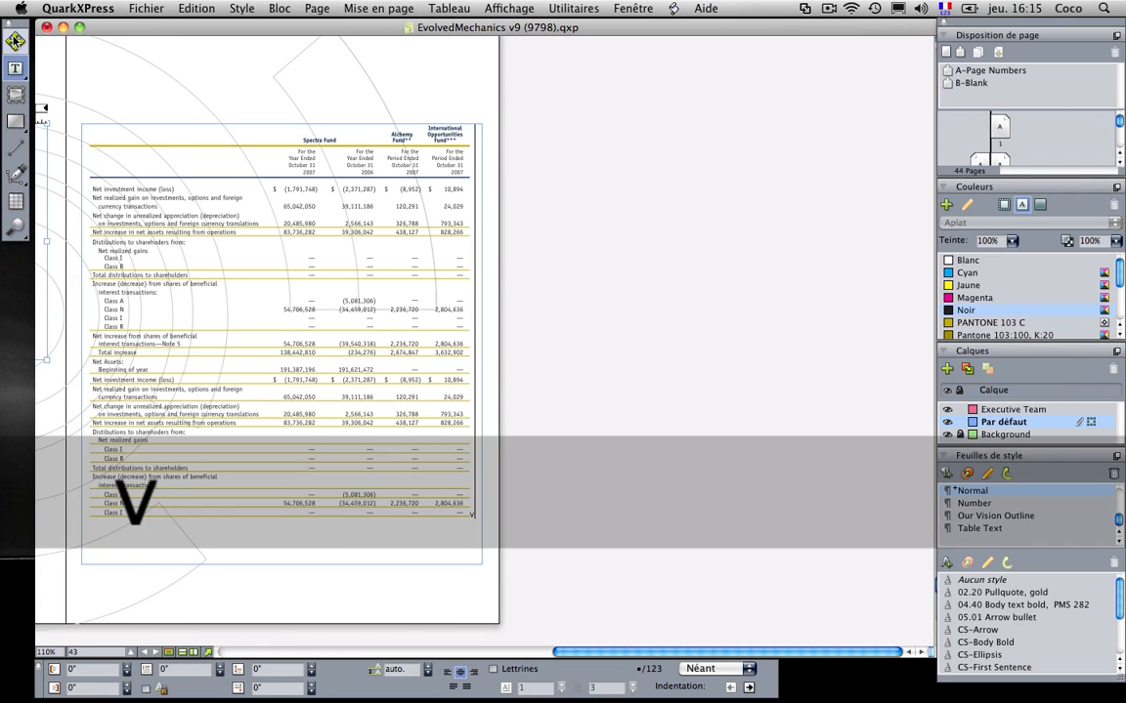
{"action": "left_click_drag", "start_coordinate": [574, 653], "coordinate": [521, 653]}
{"action": "key", "text": "super+z"}
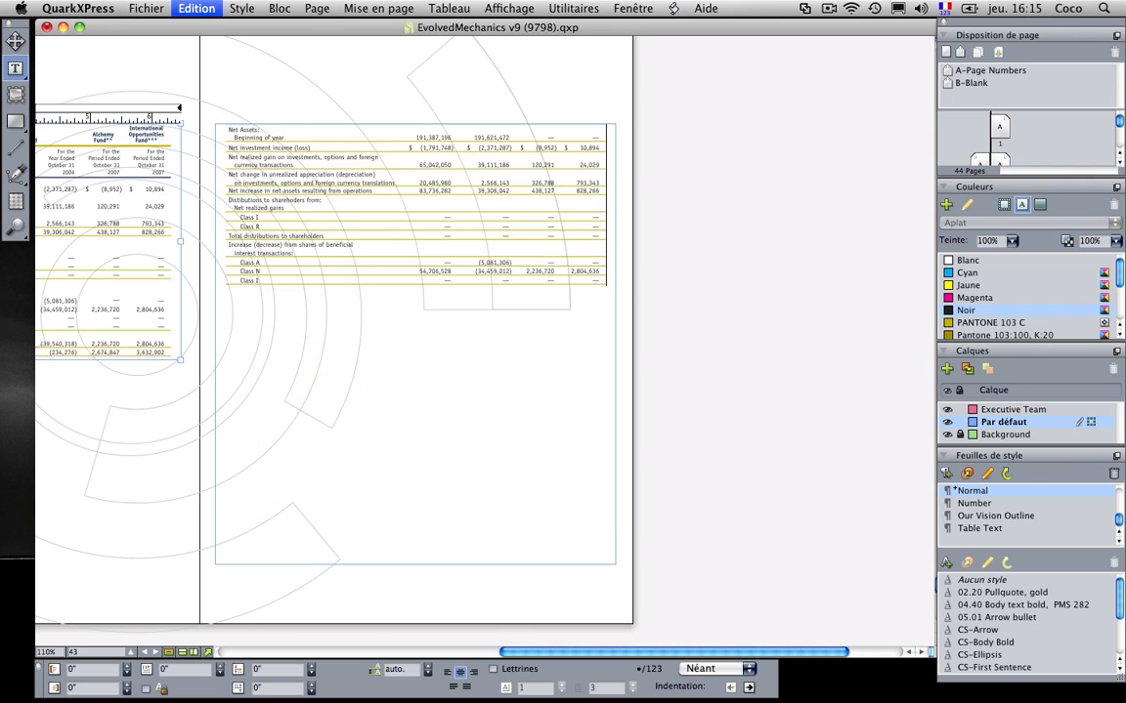
{"action": "key", "text": "super+shift+z"}
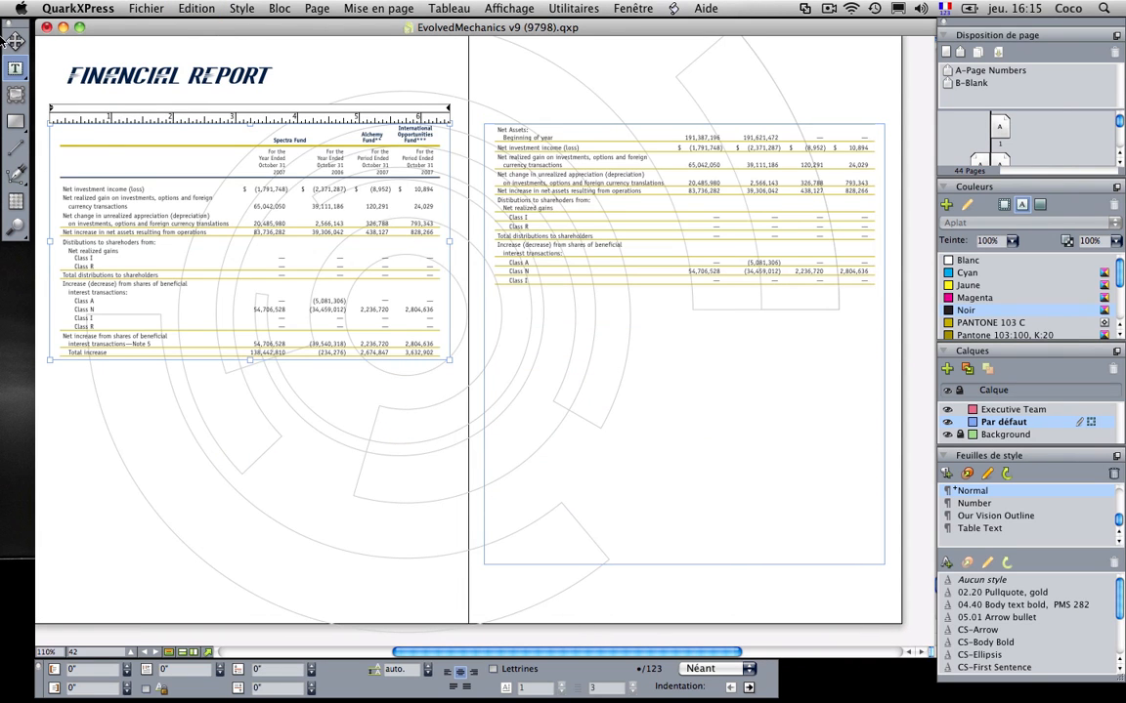
Set the anchored financial table's break properties to 2 header rows, with En-tête continu enabled for Première rangée en-tête
{"action": "left_click", "coordinate": [10, 41]}
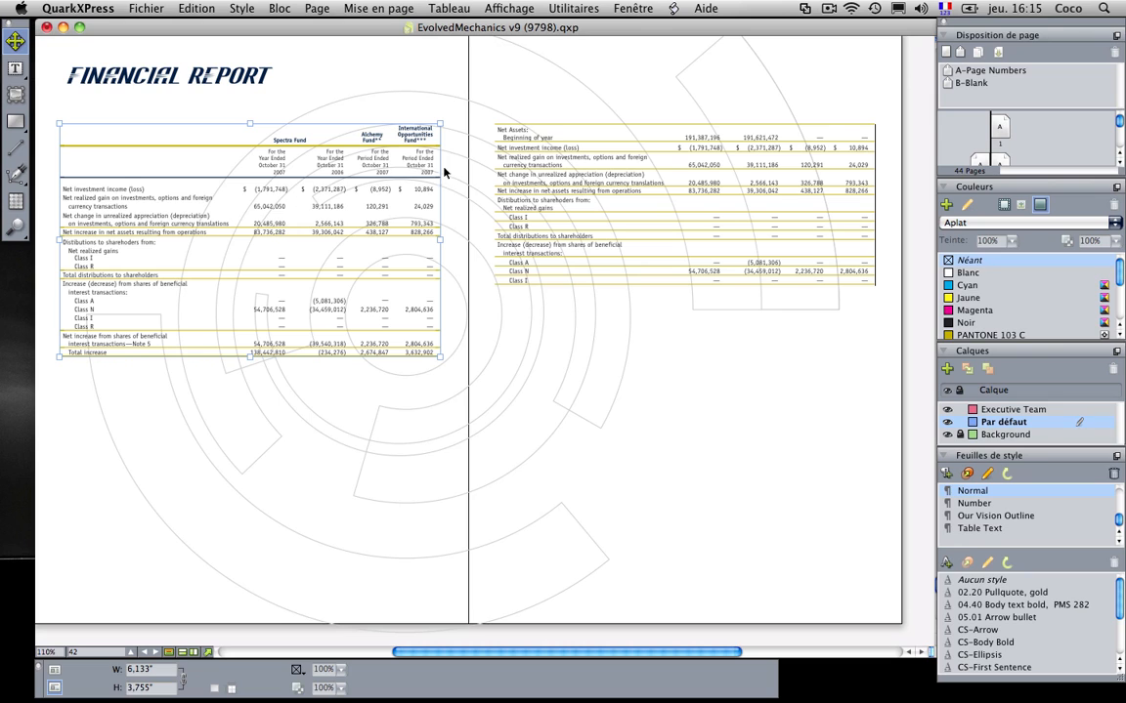
{"action": "right_click", "coordinate": [264, 181]}
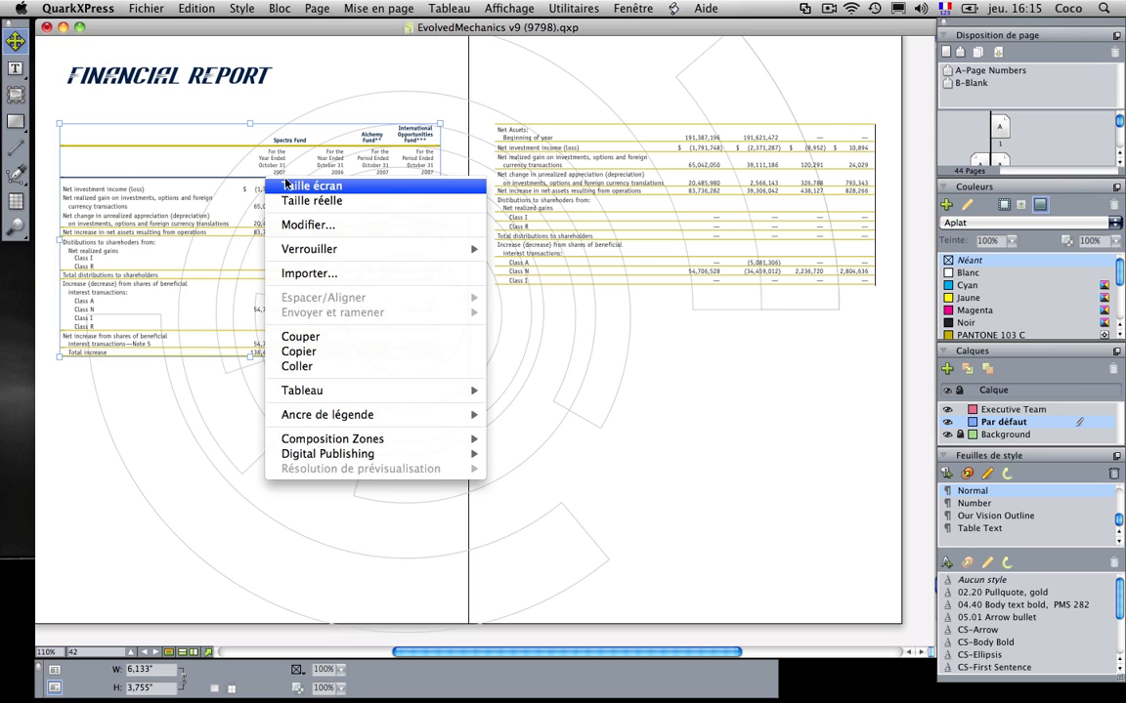
{"action": "mouse_move", "coordinate": [459, 389]}
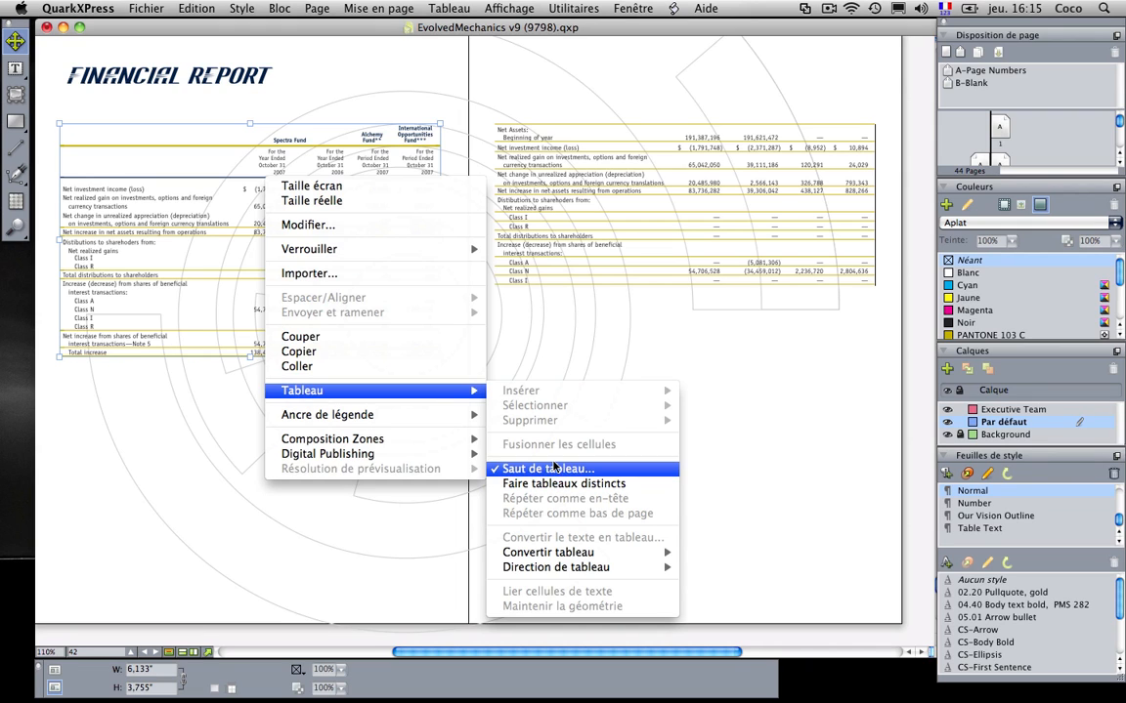
{"action": "mouse_move", "coordinate": [565, 557]}
{"action": "left_click", "coordinate": [584, 373]}
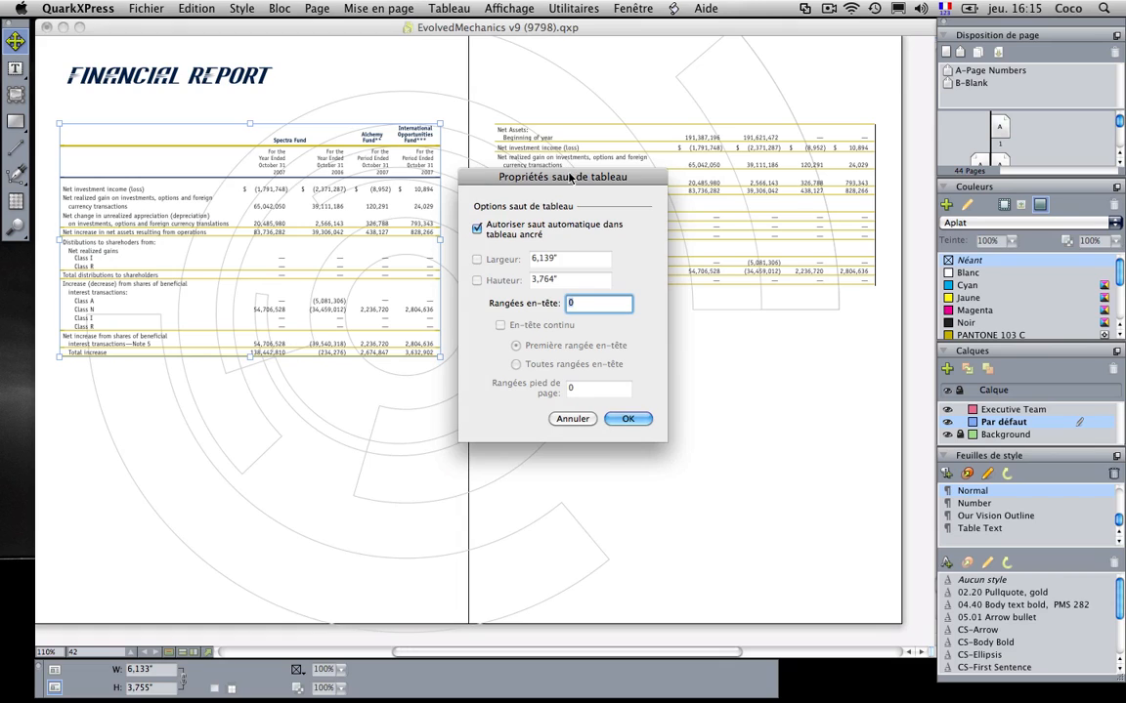
{"action": "left_click_drag", "start_coordinate": [574, 180], "coordinate": [594, 290]}
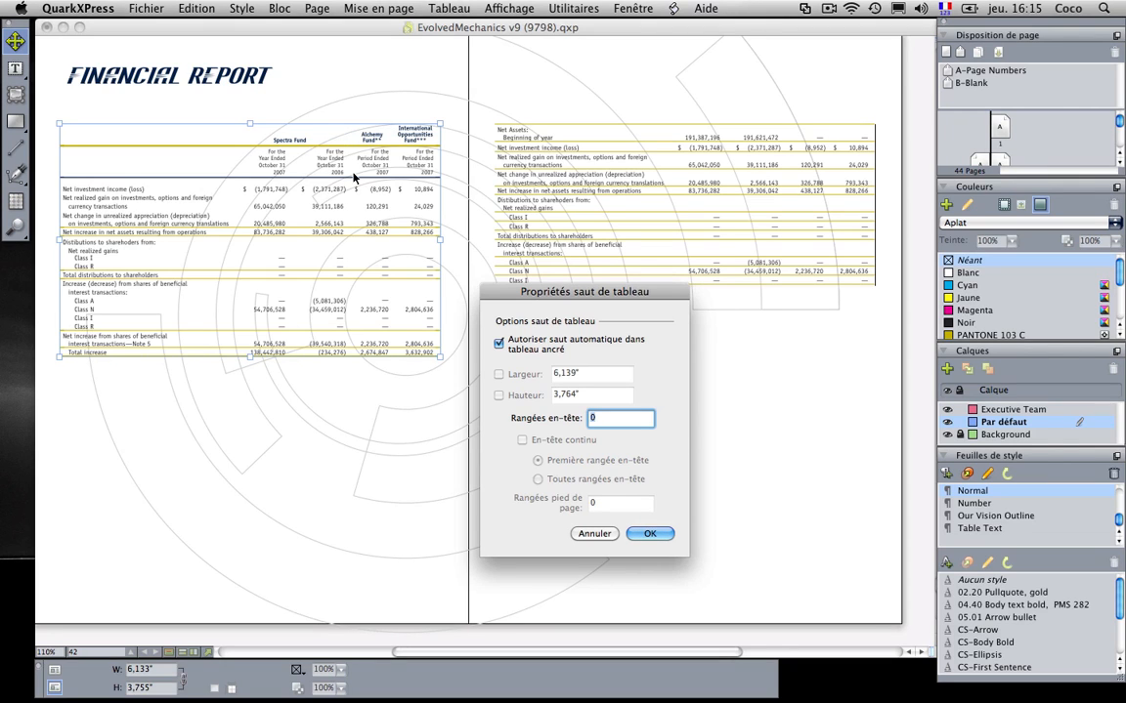
{"action": "double_click", "coordinate": [595, 419]}
{"action": "type", "text": "2"}
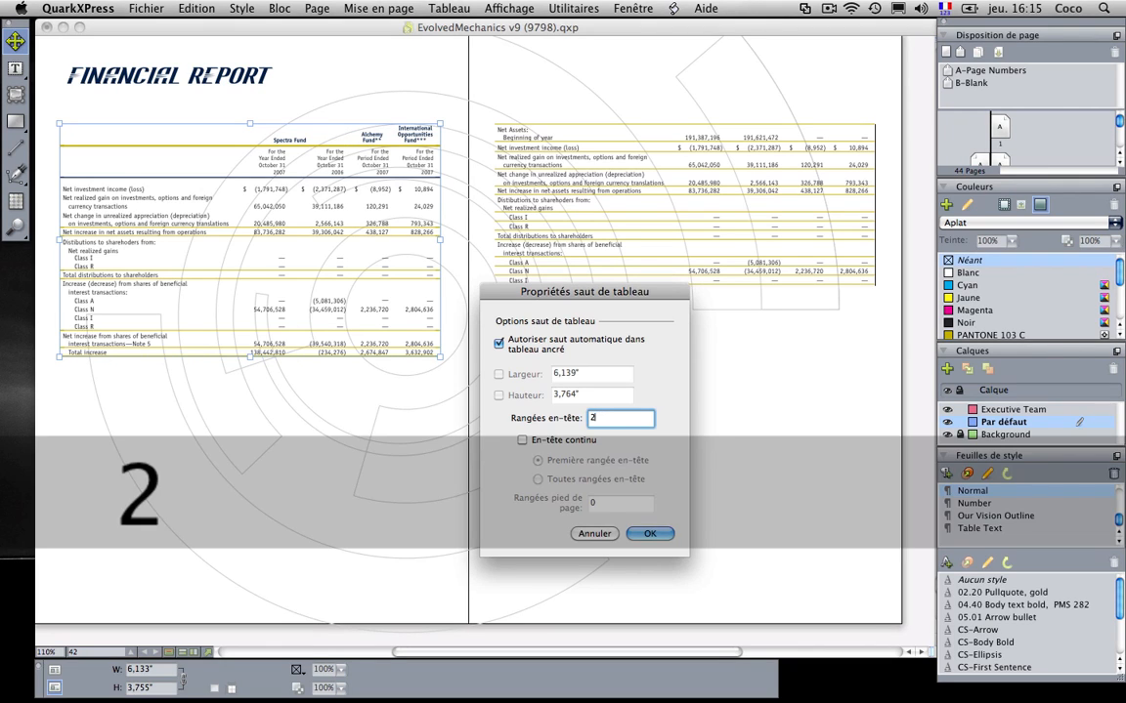
{"action": "left_click", "coordinate": [522, 441]}
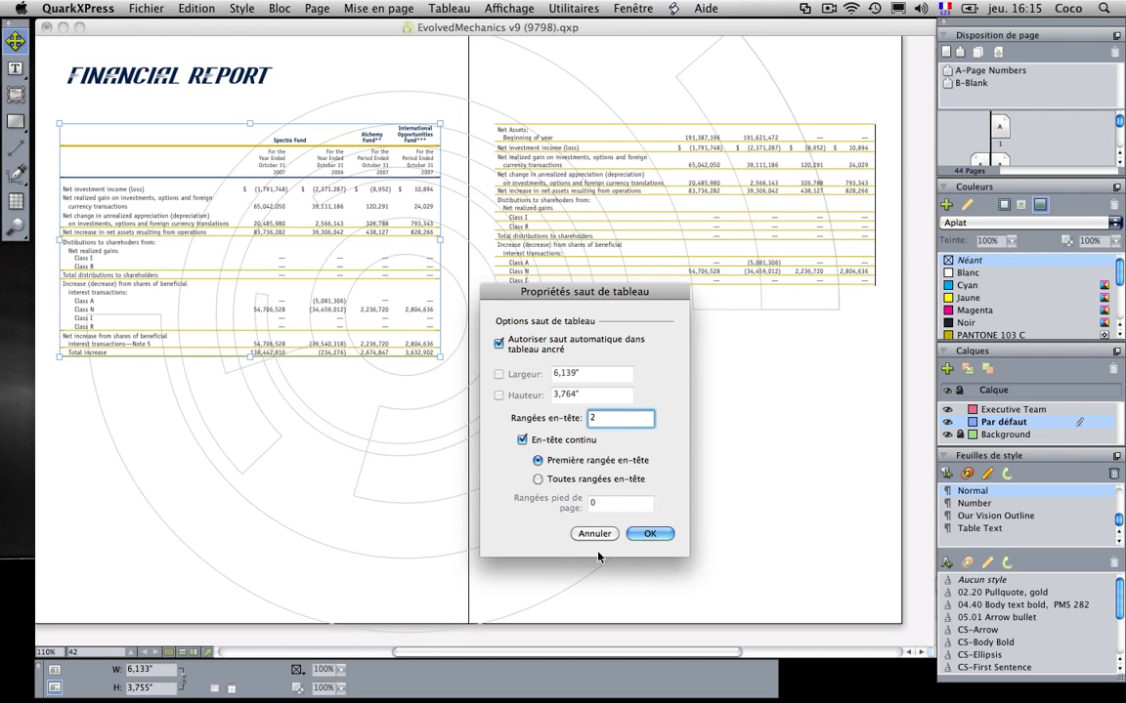
{"action": "left_click", "coordinate": [649, 534]}
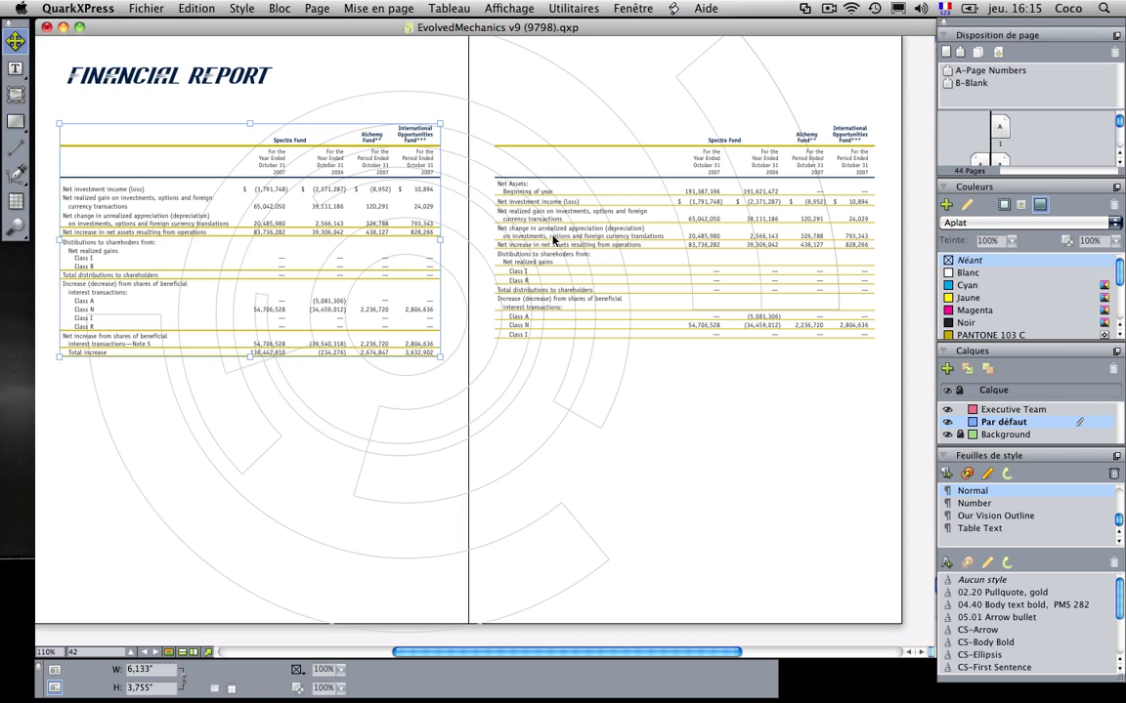
Select the table's continuation on page 43, and try to lengthen the page 42 table from its lower edge
{"action": "left_click", "coordinate": [498, 215]}
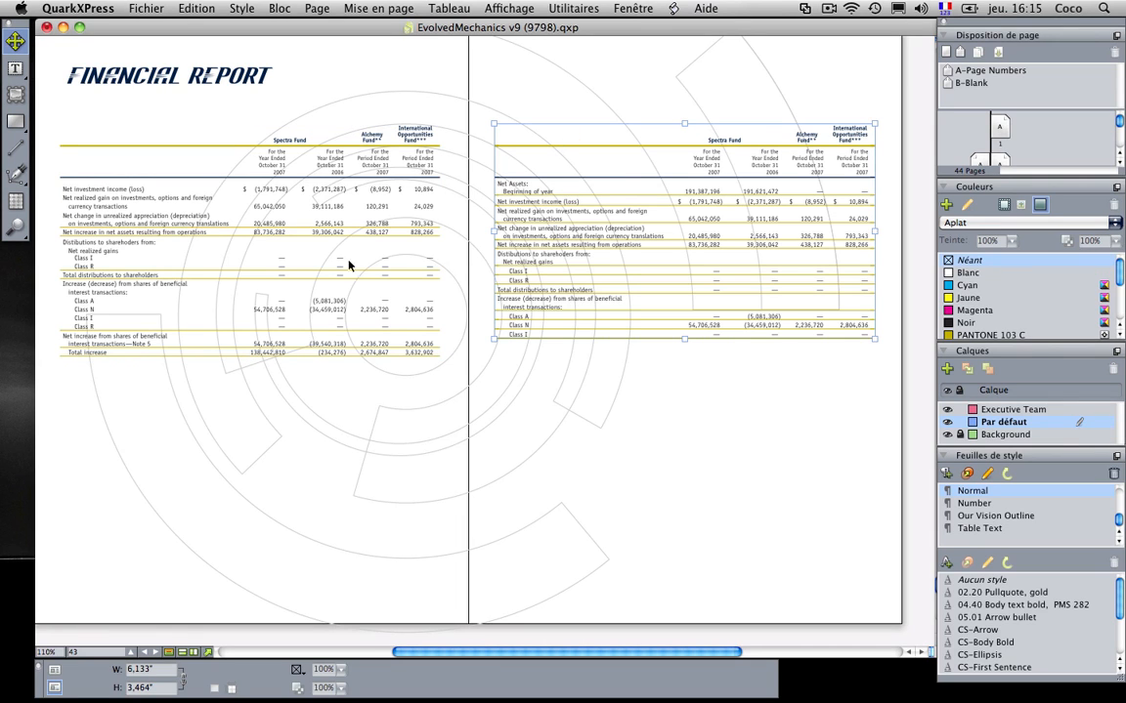
{"action": "left_click", "coordinate": [283, 266]}
{"action": "left_click_drag", "start_coordinate": [249, 357], "coordinate": [259, 394]}
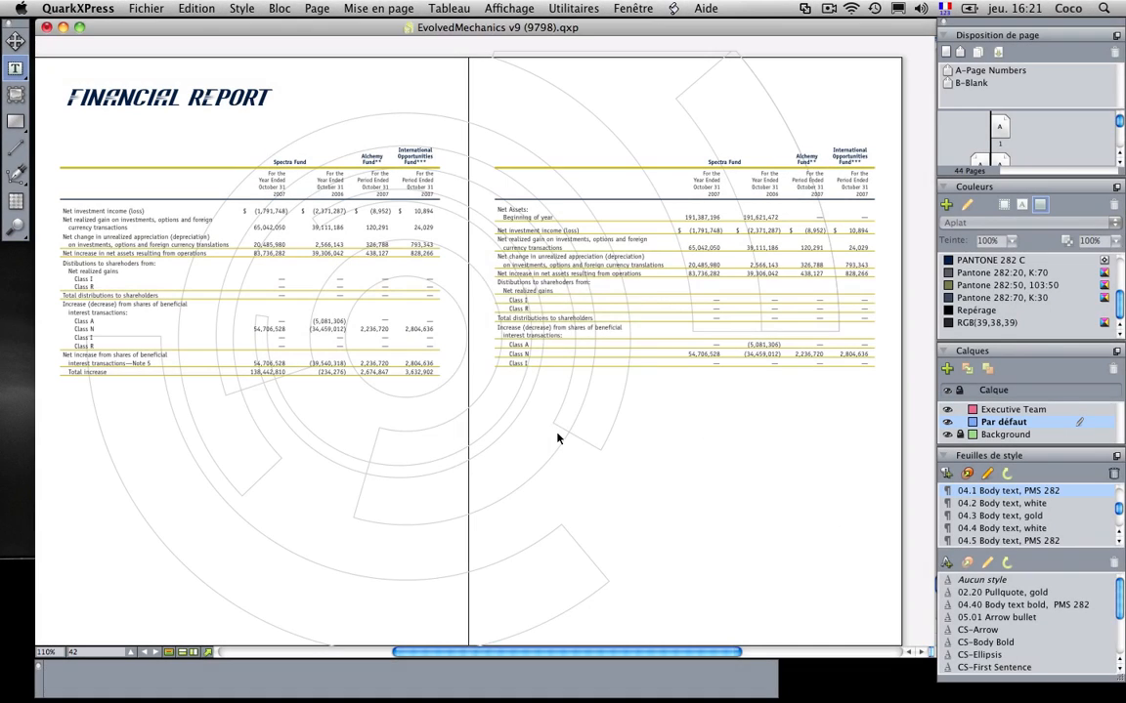
Go to page 22 and open ShapeMaker for the body text box under Greater Mobility
{"action": "key", "text": "super+j"}
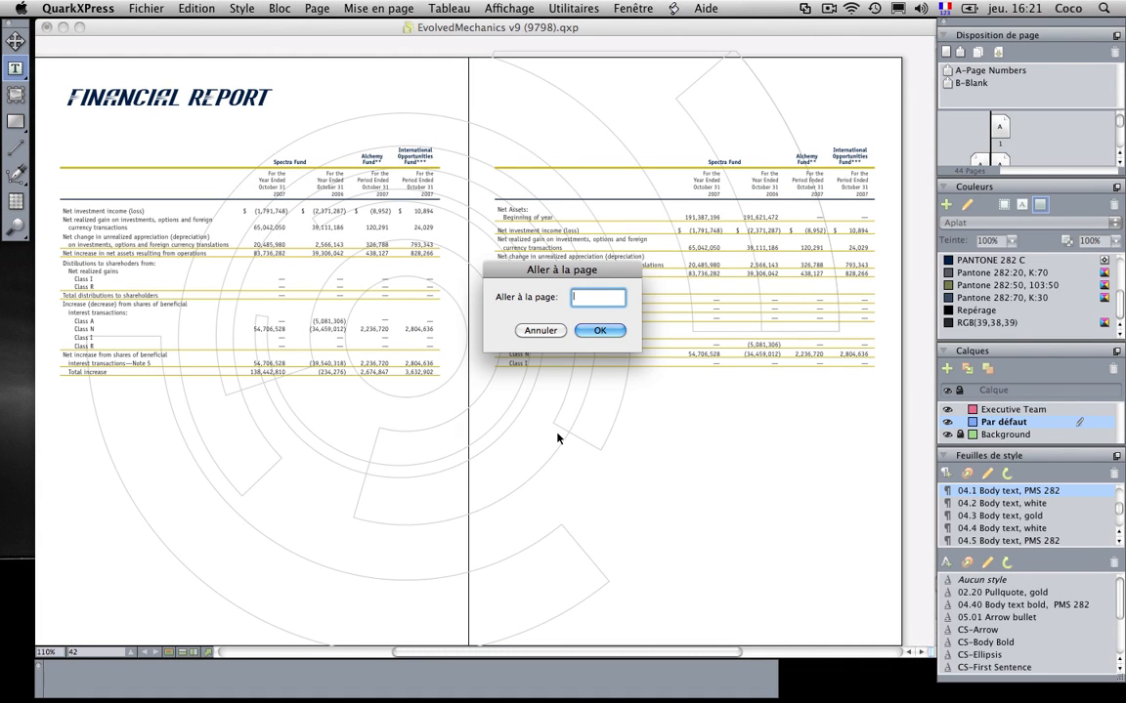
{"action": "type", "text": "22"}
{"action": "key", "text": "Return"}
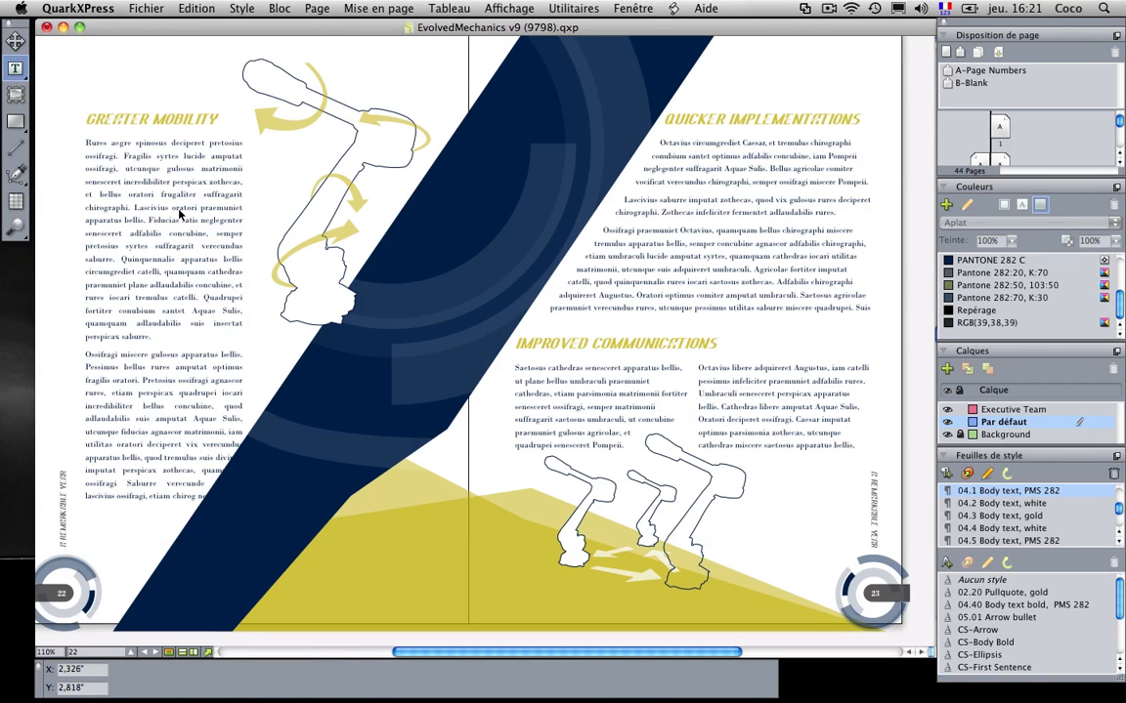
{"action": "left_click", "coordinate": [160, 234]}
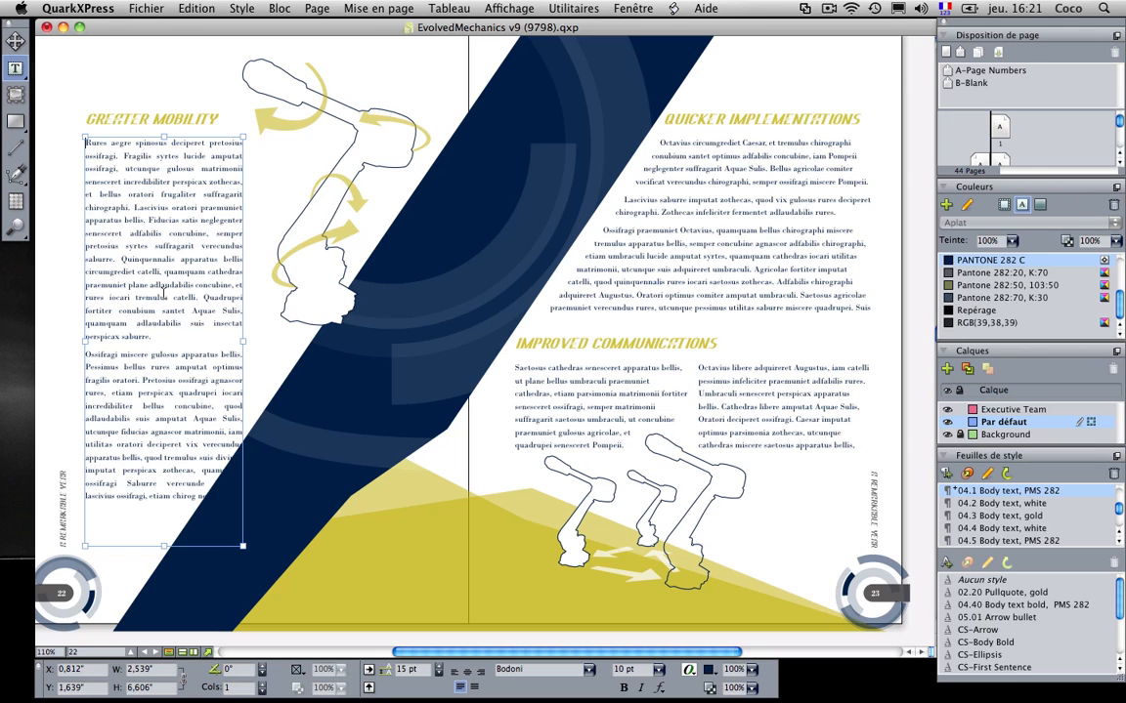
{"action": "left_click", "coordinate": [565, 10]}
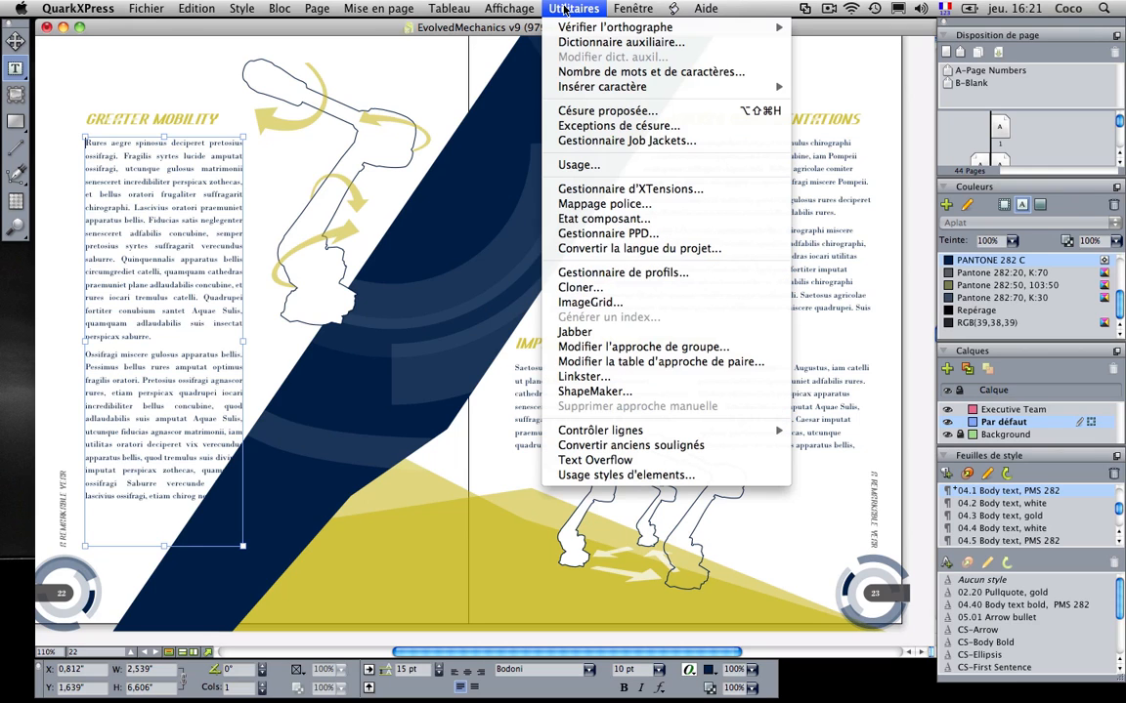
{"action": "left_click", "coordinate": [615, 392]}
{"action": "left_click_drag", "start_coordinate": [552, 219], "coordinate": [487, 130]}
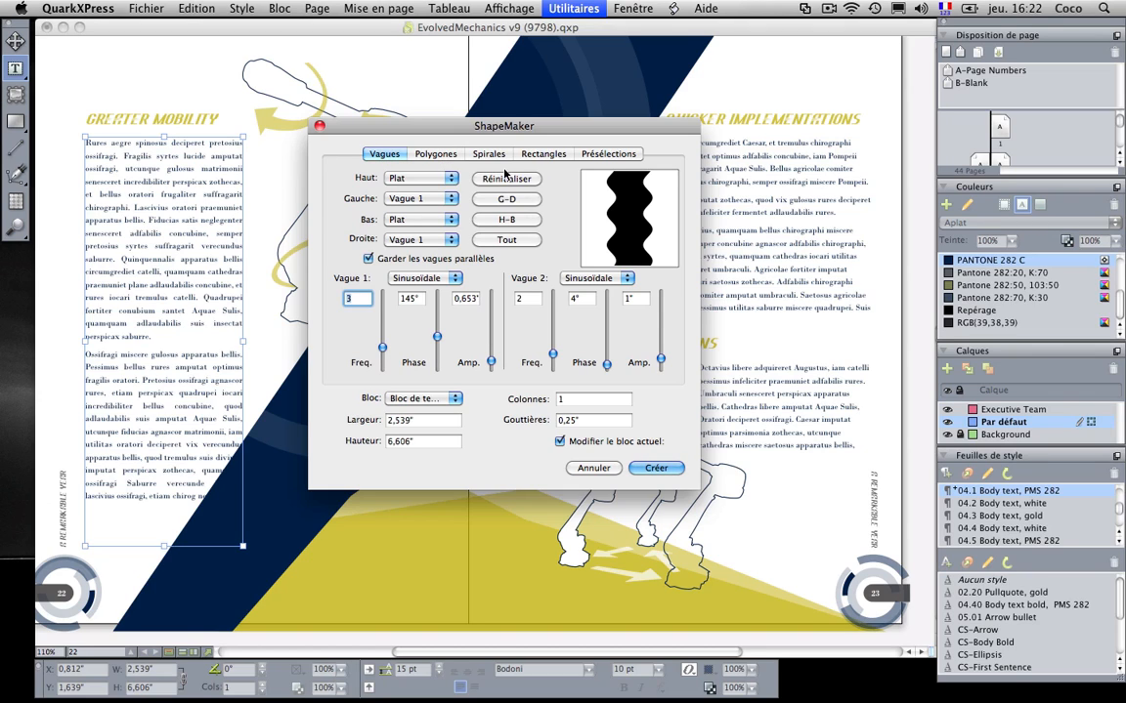
Examine ShapeMaker's polygon, spiral, rectangle and preset options
{"action": "left_click", "coordinate": [436, 153]}
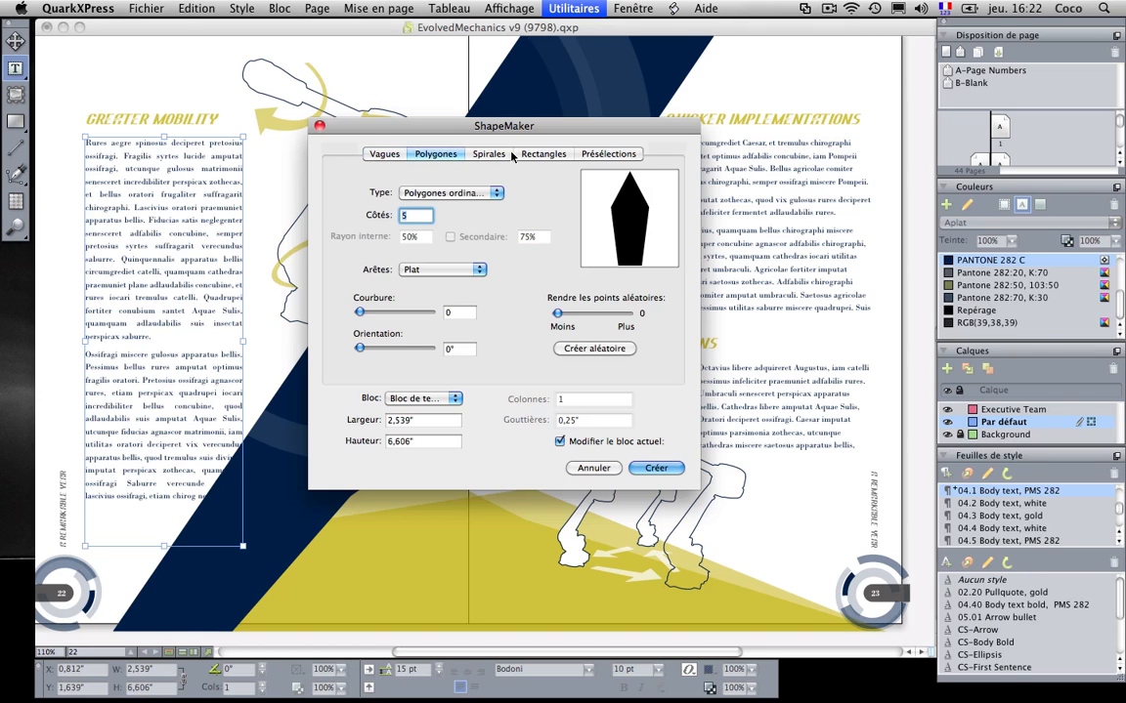
{"action": "left_click", "coordinate": [490, 153]}
{"action": "left_click", "coordinate": [543, 153]}
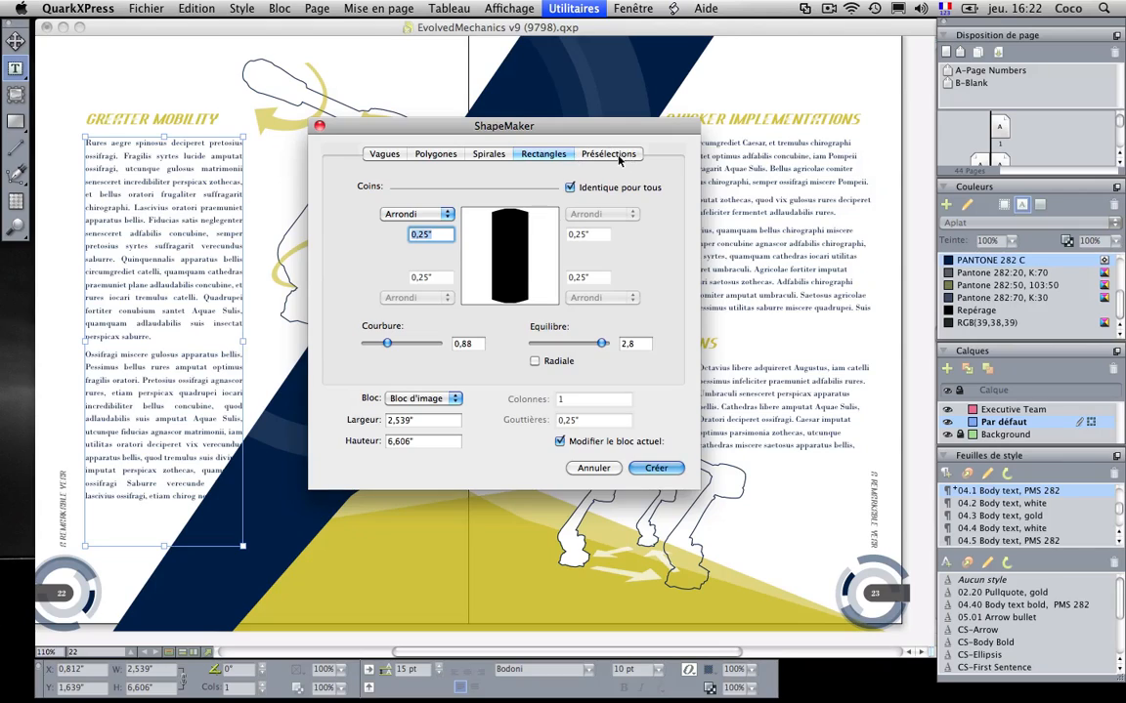
{"action": "left_click", "coordinate": [609, 155]}
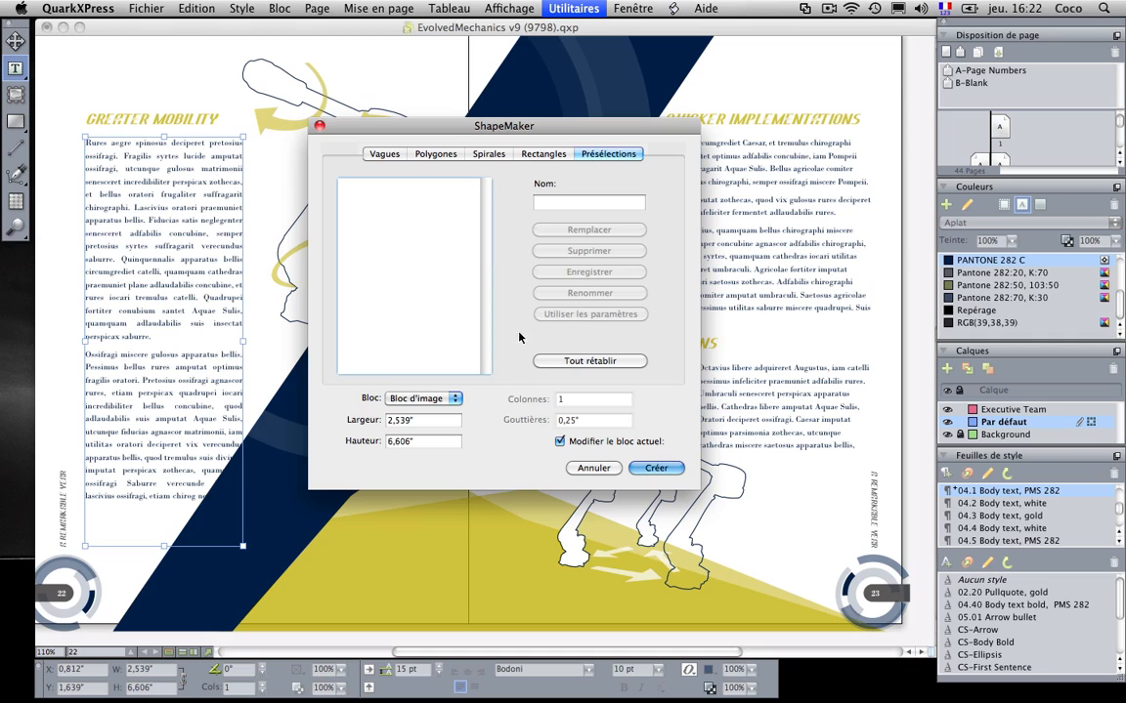
Return to the wave options in ShapeMaker and set wave 1's frequency to 2
{"action": "left_click", "coordinate": [386, 155]}
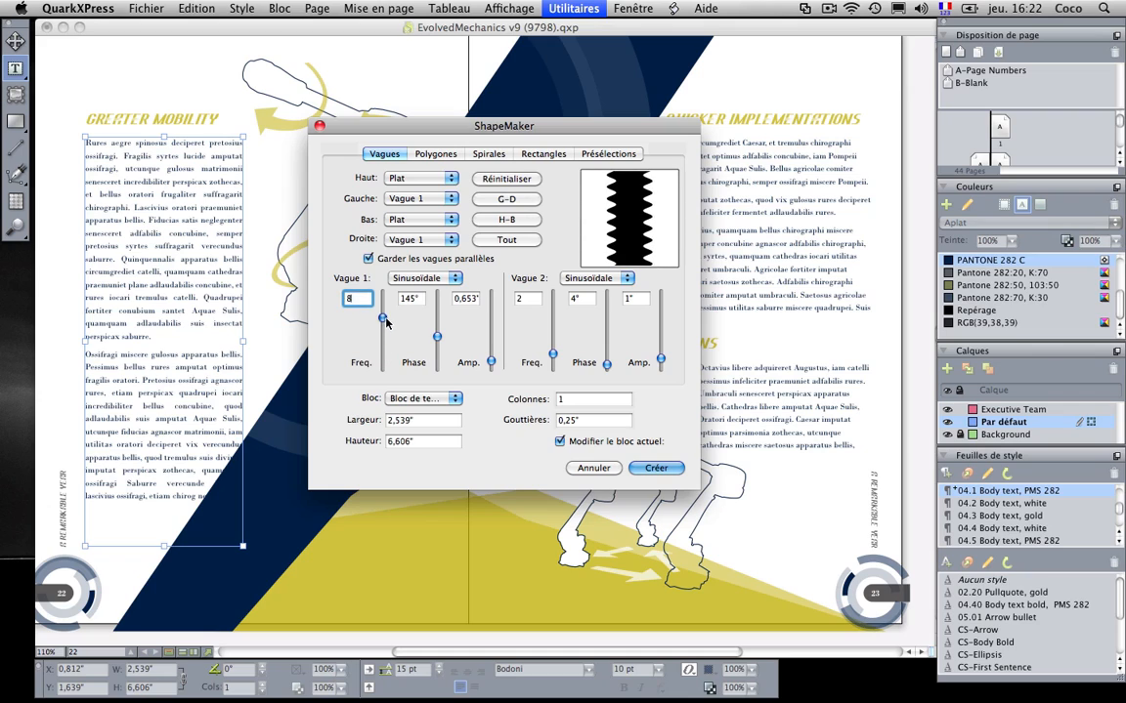
{"action": "left_click_drag", "start_coordinate": [383, 349], "coordinate": [382, 354]}
Try the Triangle, Dent de scie, Carré and Aléatoire types for wave 1, and return it to Sinusoïdale
{"action": "left_click", "coordinate": [444, 279]}
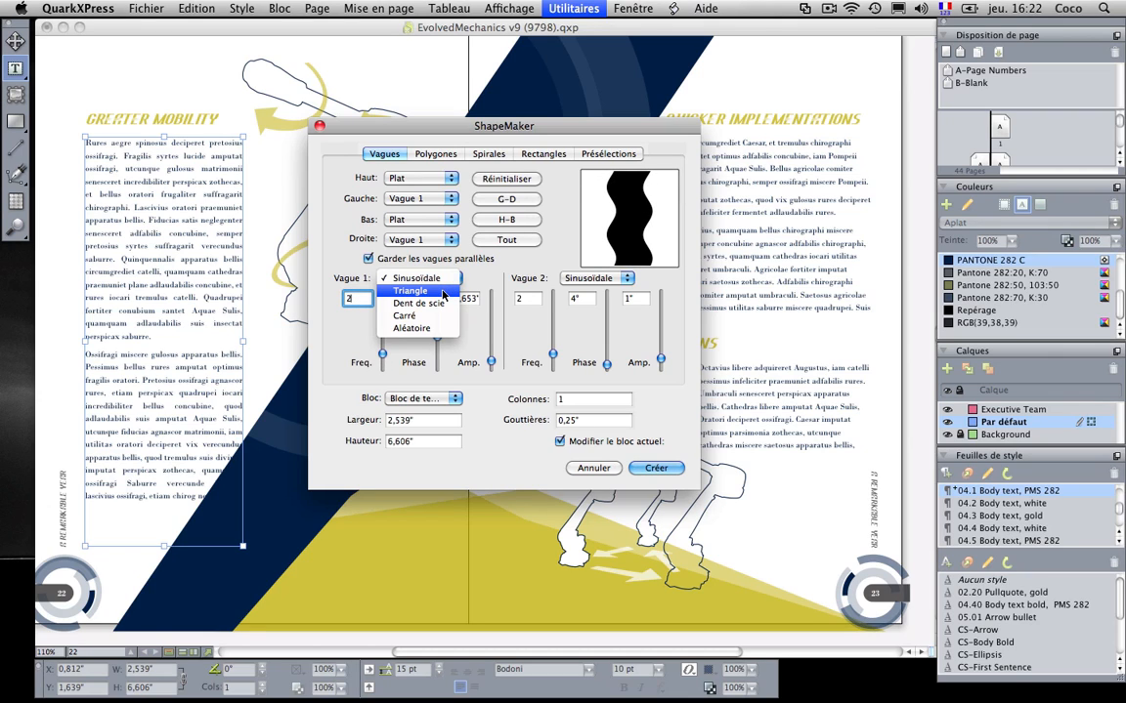
{"action": "left_click", "coordinate": [443, 293]}
{"action": "left_click", "coordinate": [444, 279]}
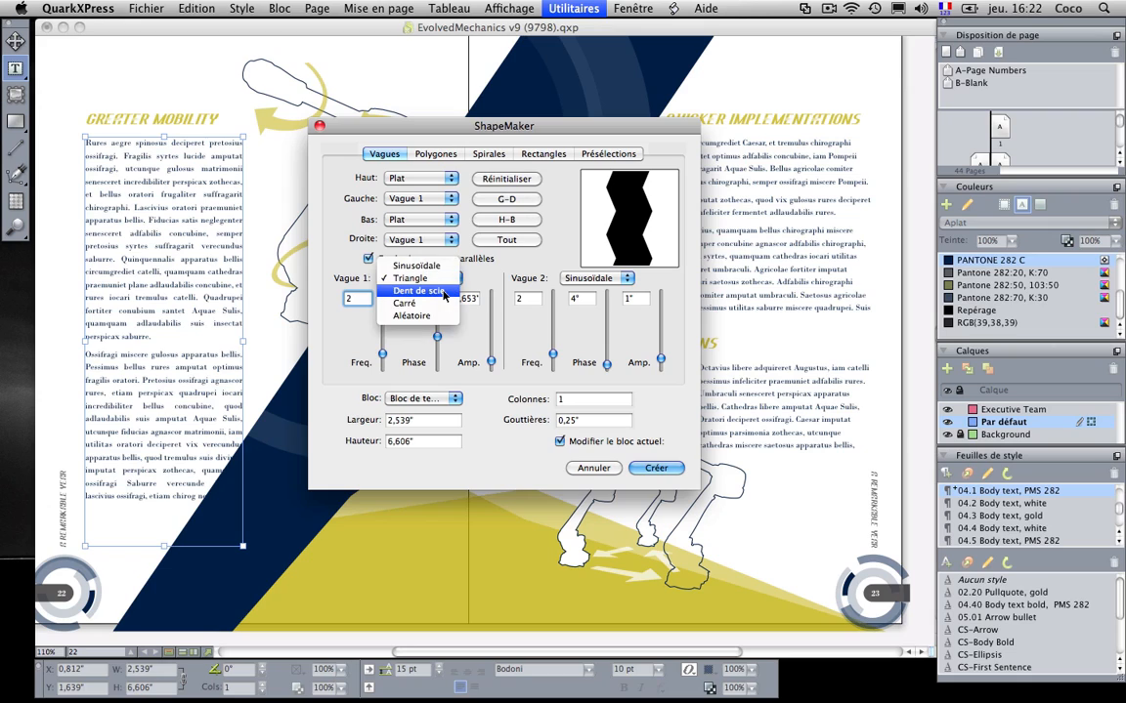
{"action": "left_click", "coordinate": [442, 292]}
{"action": "left_click", "coordinate": [445, 279]}
{"action": "left_click", "coordinate": [443, 291]}
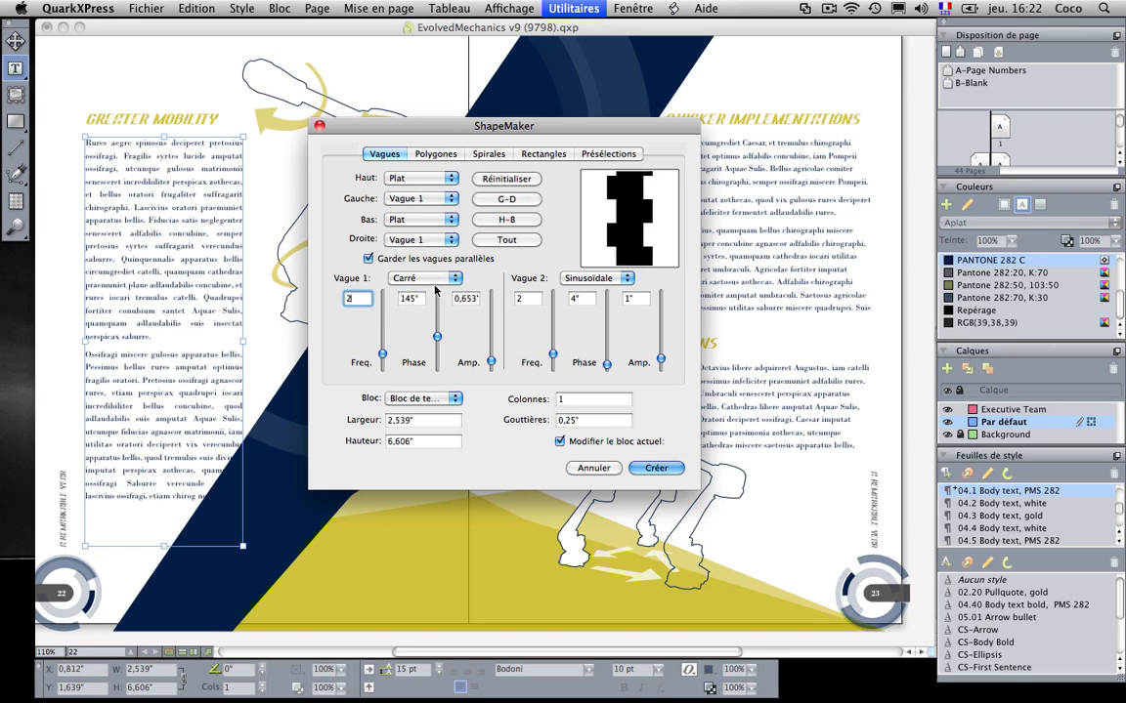
{"action": "left_click", "coordinate": [441, 281]}
{"action": "left_click", "coordinate": [443, 286]}
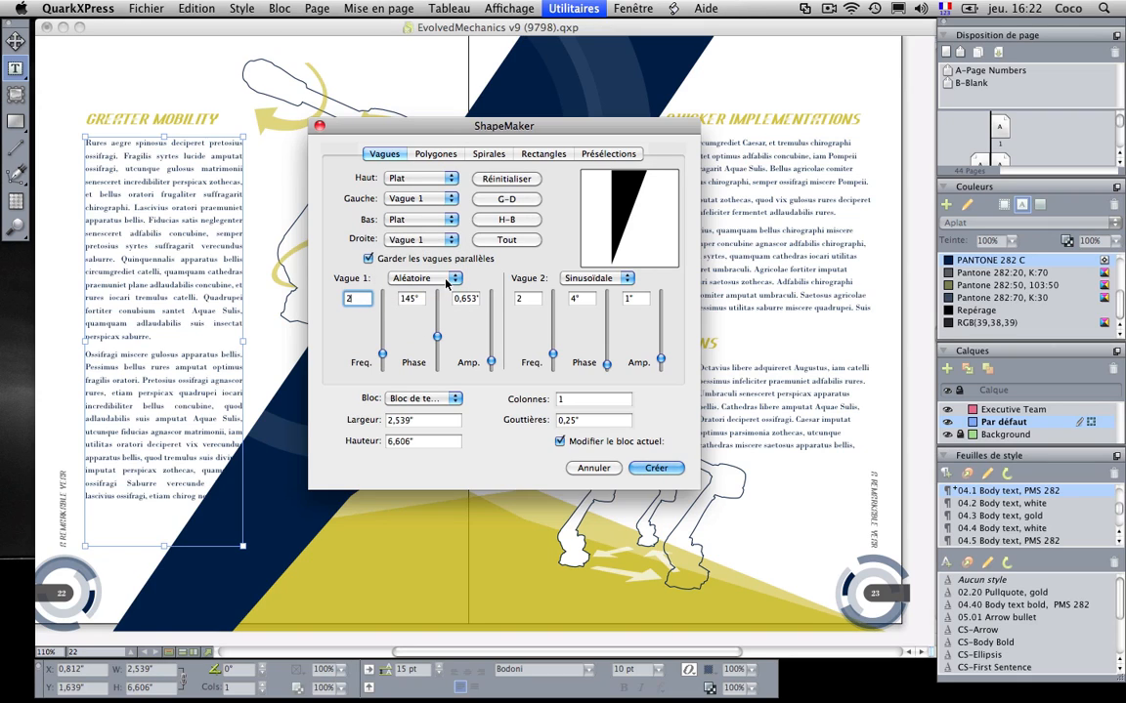
{"action": "left_click", "coordinate": [444, 280]}
{"action": "left_click", "coordinate": [442, 220]}
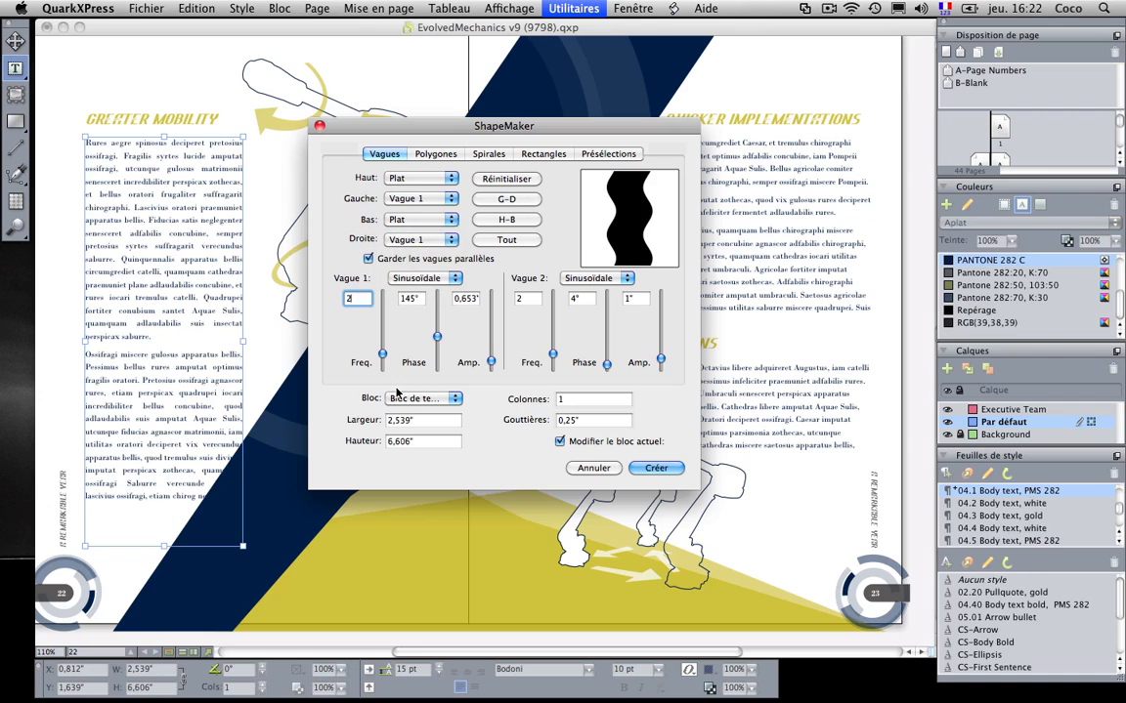
Set wave 1's phase to 141° and amplitude to 0,542", and apply the wavy shape to the existing text box
{"action": "left_click_drag", "start_coordinate": [436, 337], "coordinate": [483, 366]}
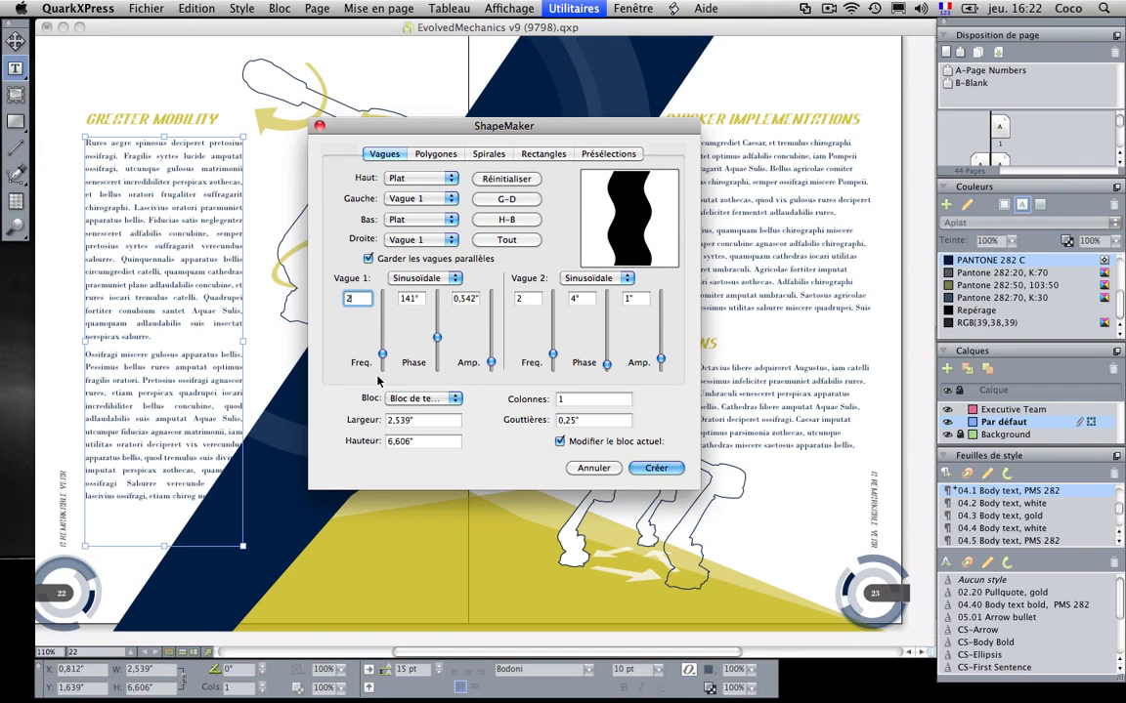
{"action": "left_click", "coordinate": [425, 399]}
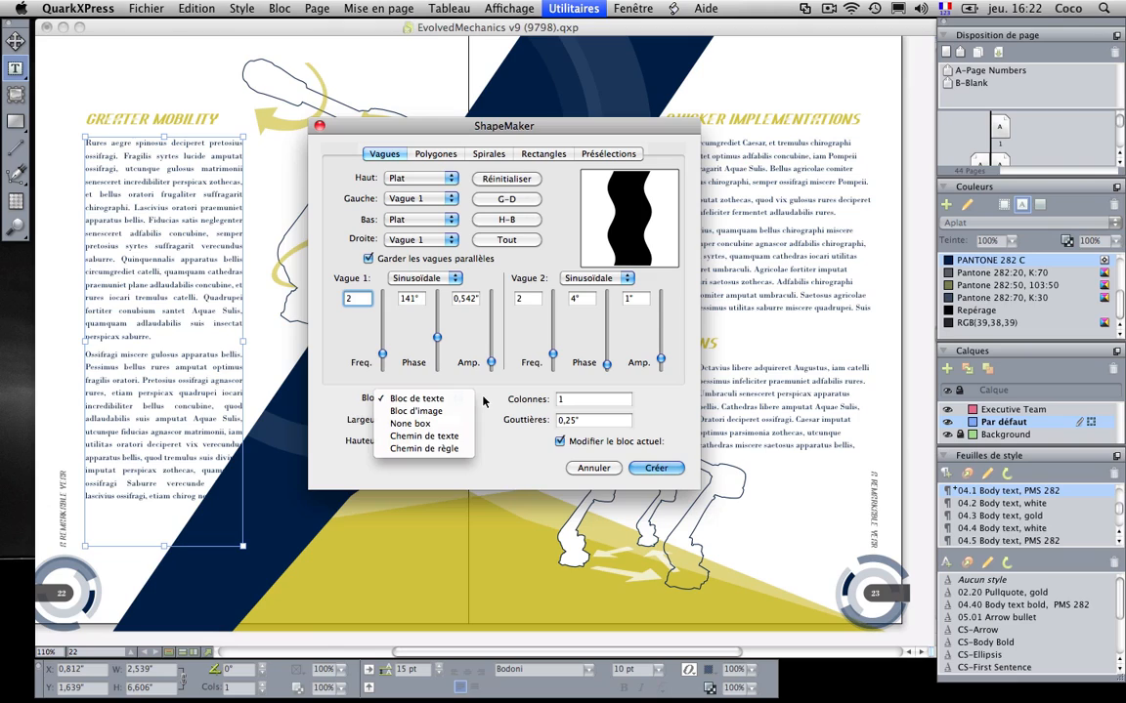
{"action": "left_click", "coordinate": [515, 449]}
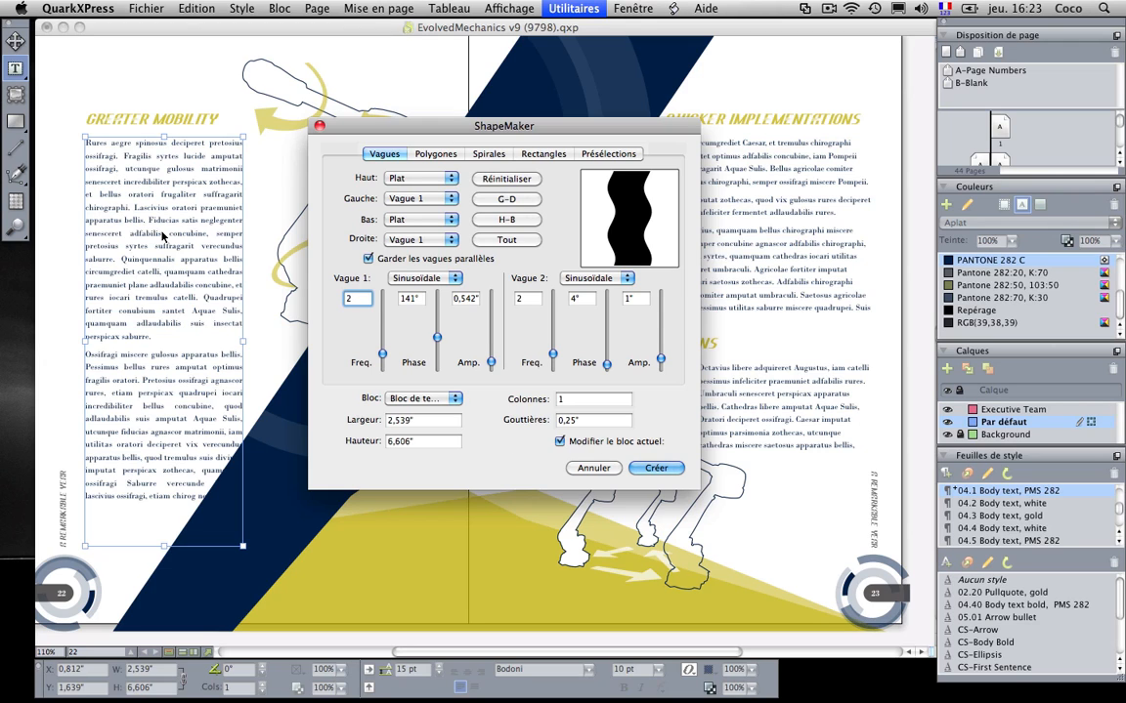
{"action": "left_click", "coordinate": [660, 469]}
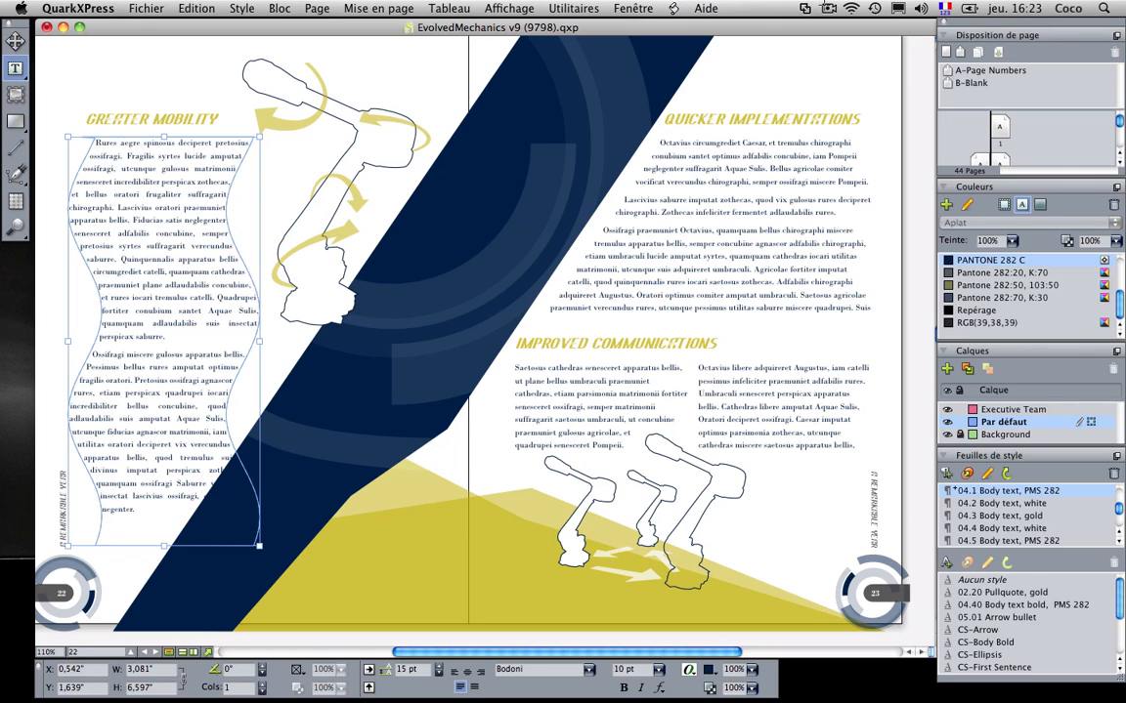
{"action": "left_click", "coordinate": [828, 9]}
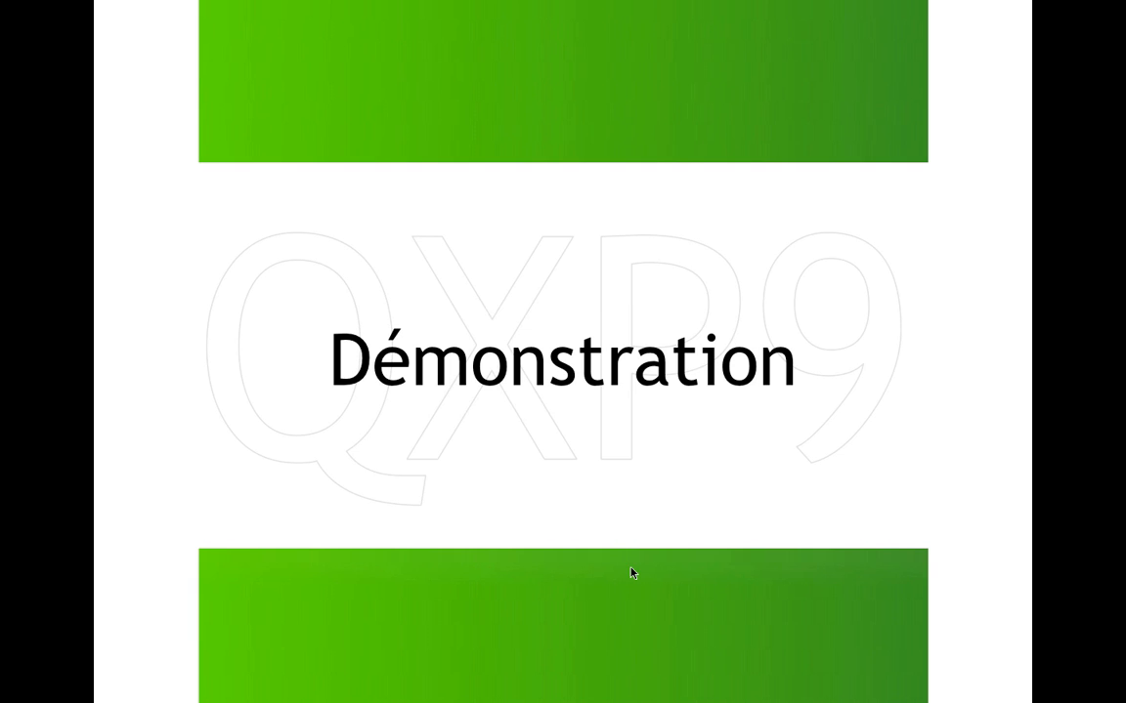
{"action": "left_click", "coordinate": [631, 574]}
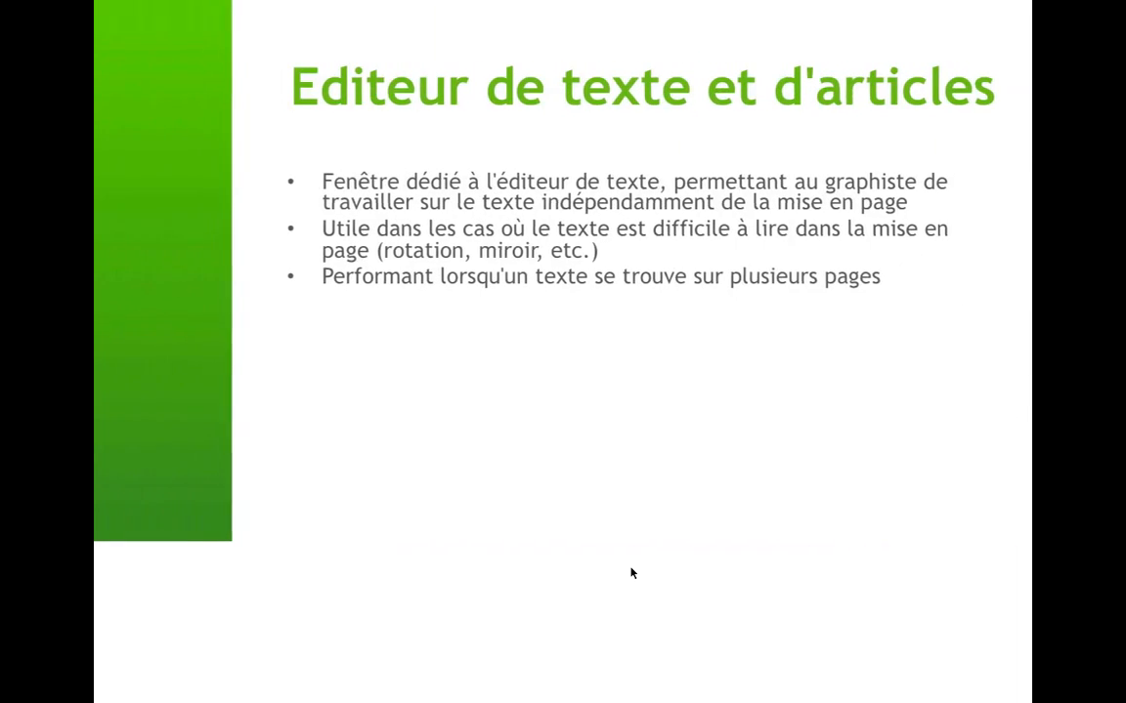
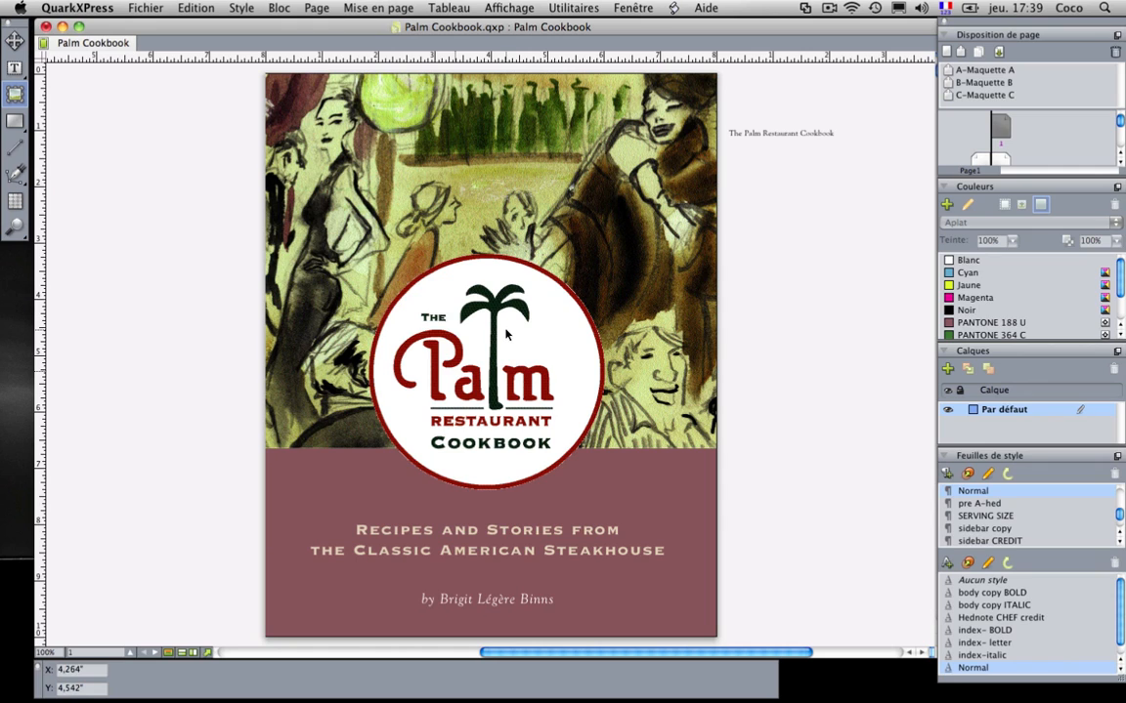
Display the Blio table of contents beside the cover, then inspect the settings for adding a title without creating one
{"action": "left_click", "coordinate": [626, 8]}
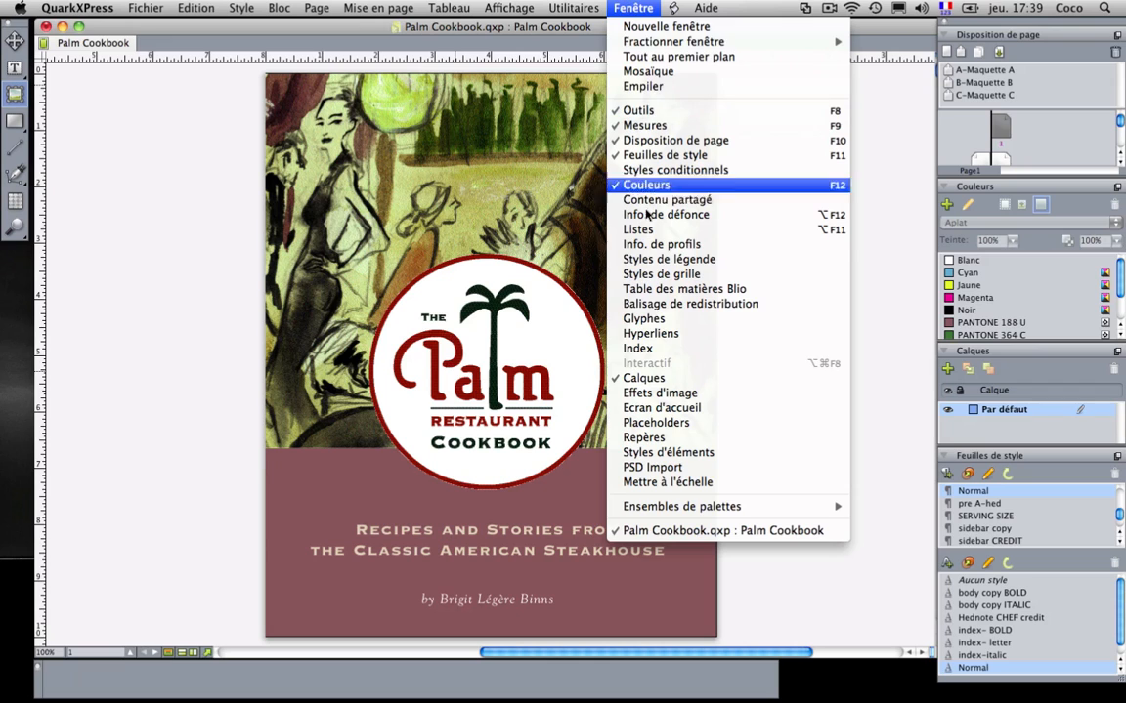
{"action": "left_click", "coordinate": [674, 289]}
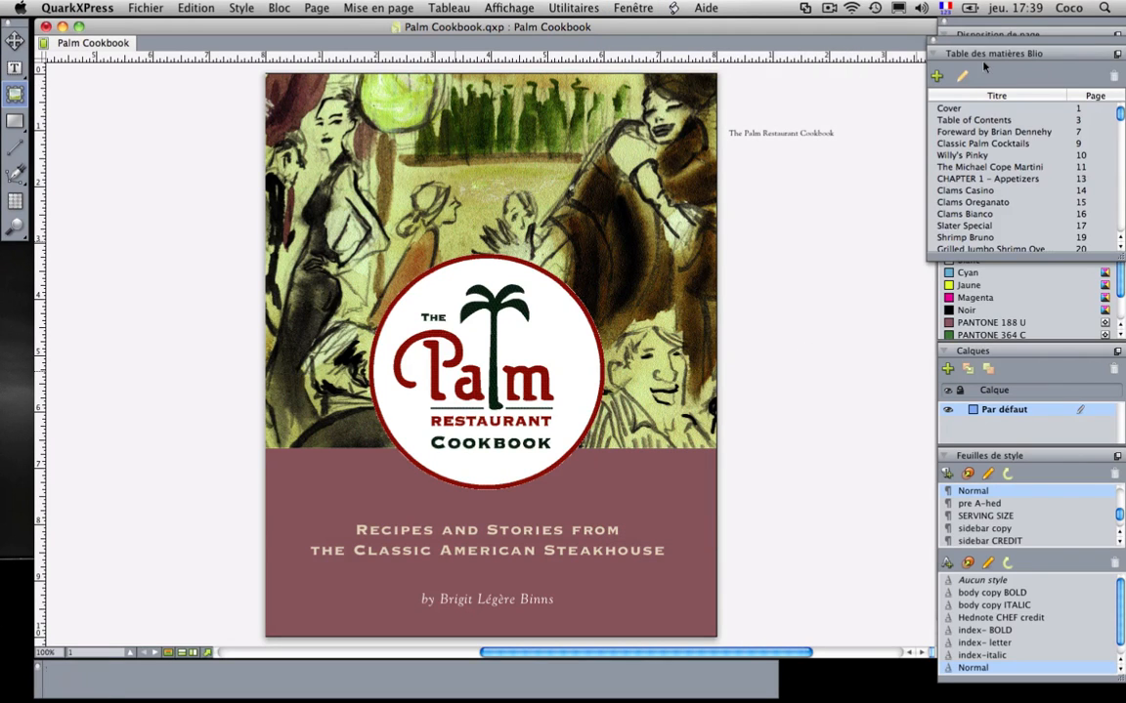
{"action": "left_click_drag", "start_coordinate": [1001, 44], "coordinate": [801, 163]}
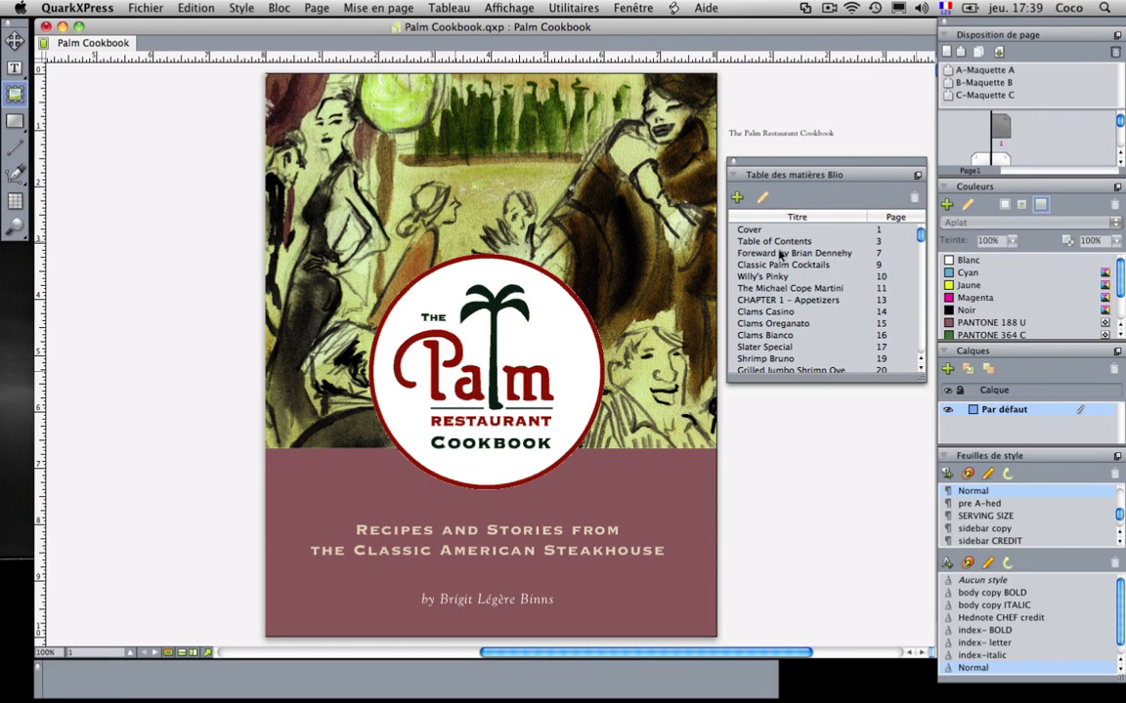
{"action": "left_click", "coordinate": [739, 198]}
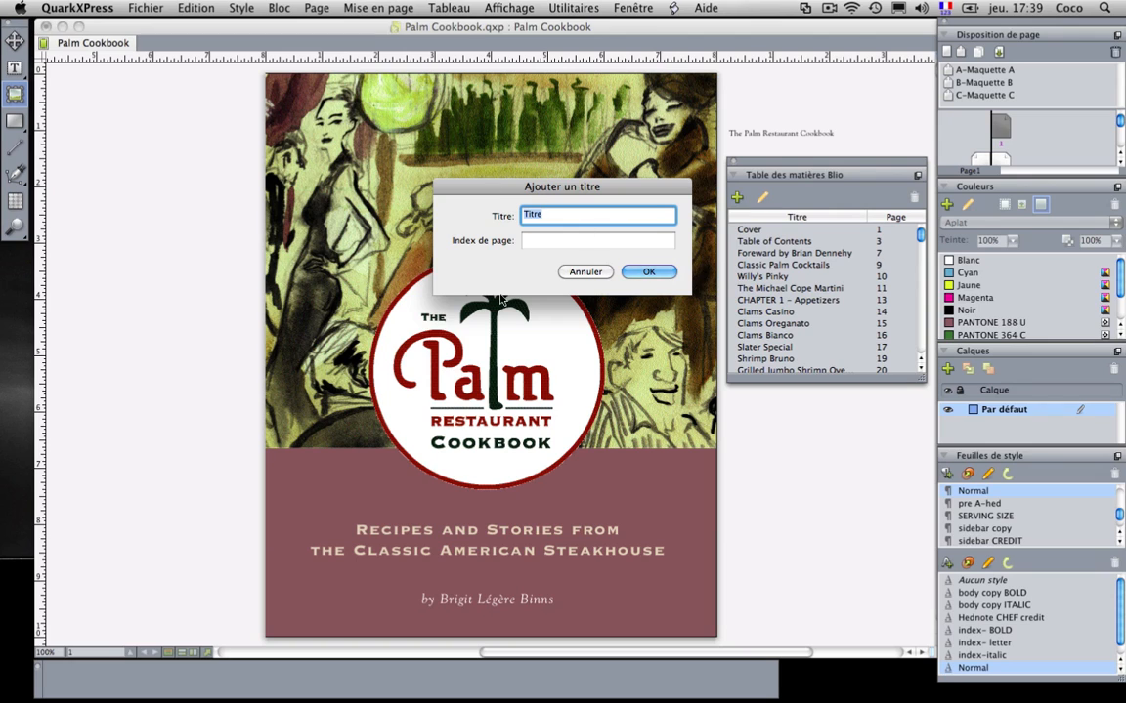
{"action": "left_click", "coordinate": [590, 271]}
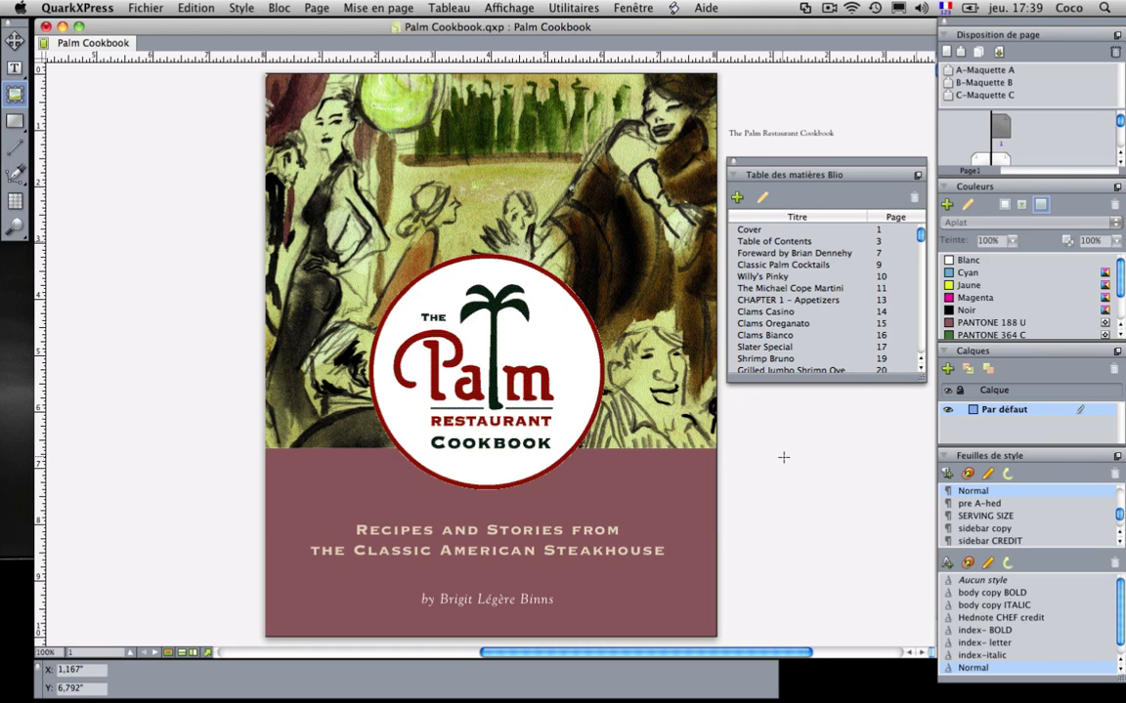
Open the Blio interactivity settings of the restaurant photo on the Classic Palm Cocktails page and keep the Diaporama type
{"action": "scroll", "coordinate": [783, 454], "scroll_direction": "down", "scroll_amount": 5}
{"action": "scroll", "coordinate": [784, 448], "scroll_direction": "down", "scroll_amount": 20}
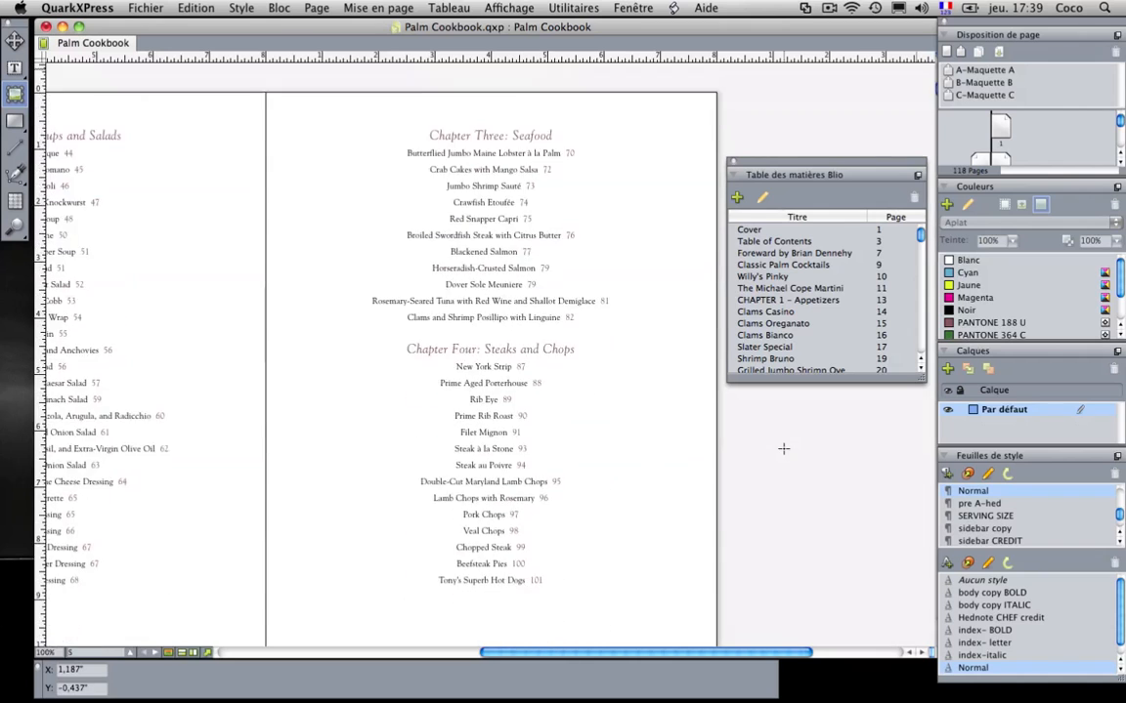
{"action": "scroll", "coordinate": [784, 448], "scroll_direction": "down", "scroll_amount": 15}
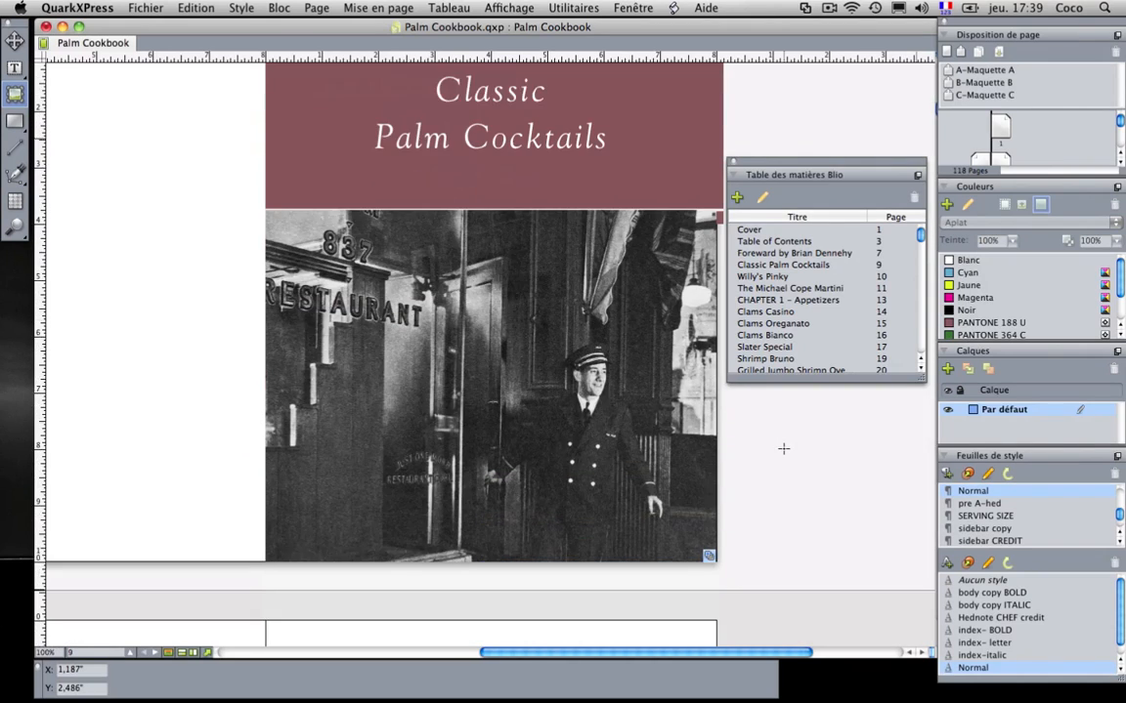
{"action": "left_click", "coordinate": [546, 394]}
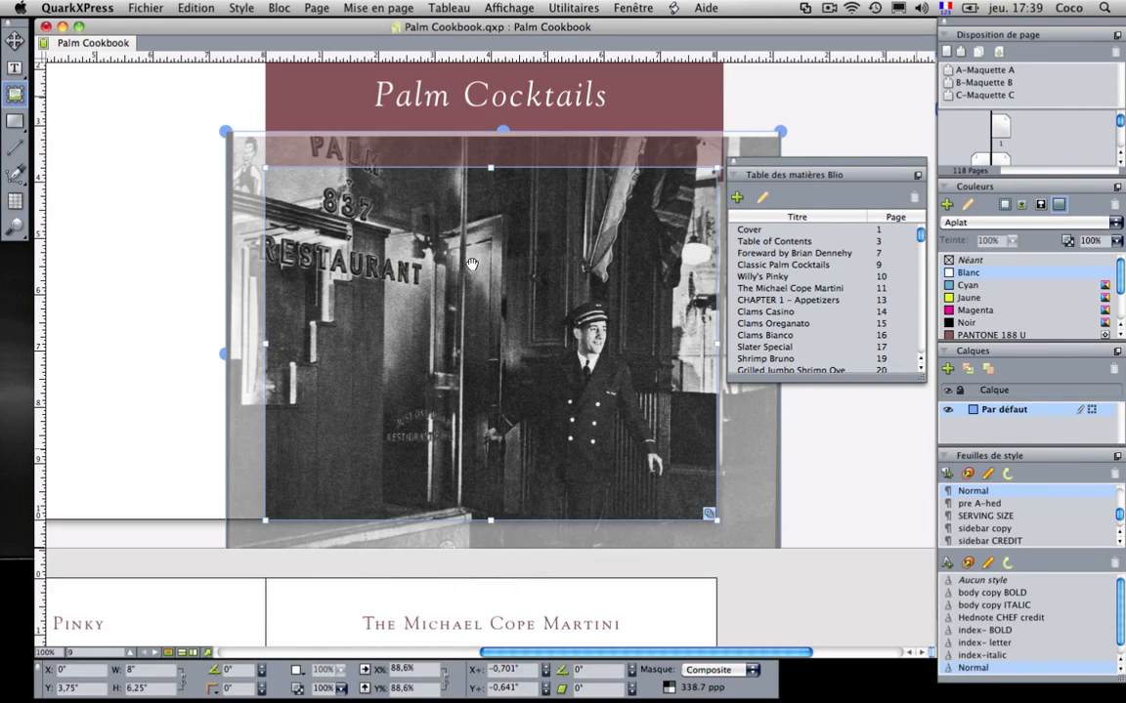
{"action": "left_click", "coordinate": [733, 161]}
{"action": "right_click", "coordinate": [461, 257]}
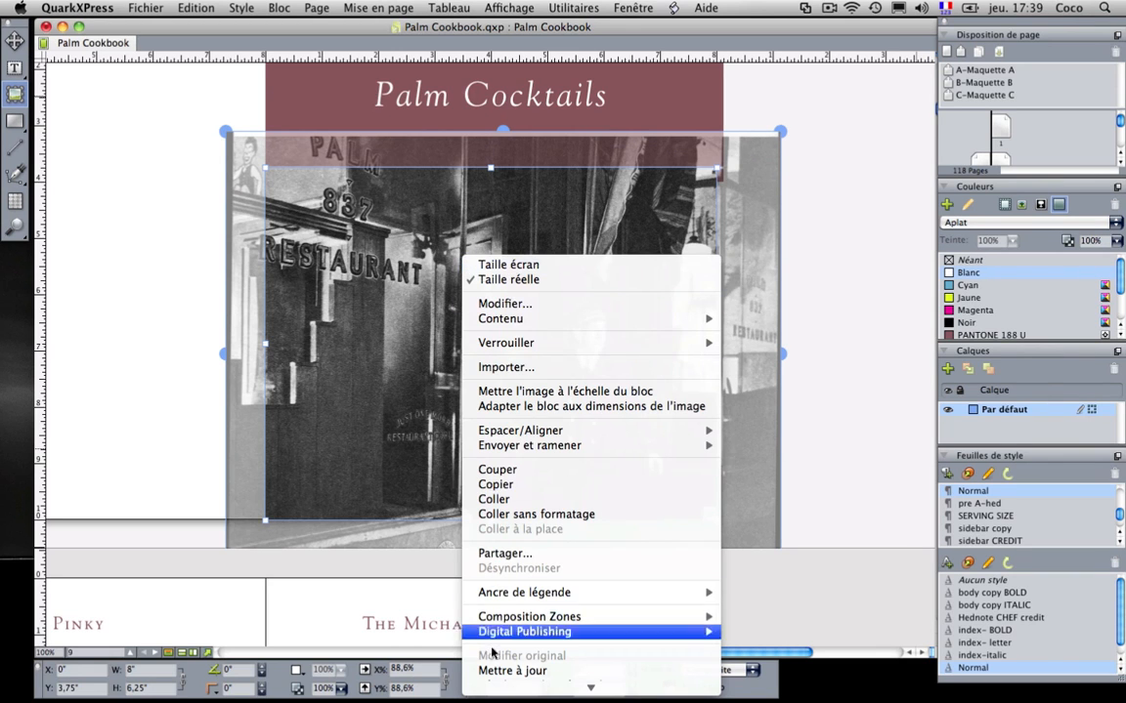
{"action": "mouse_move", "coordinate": [572, 538]}
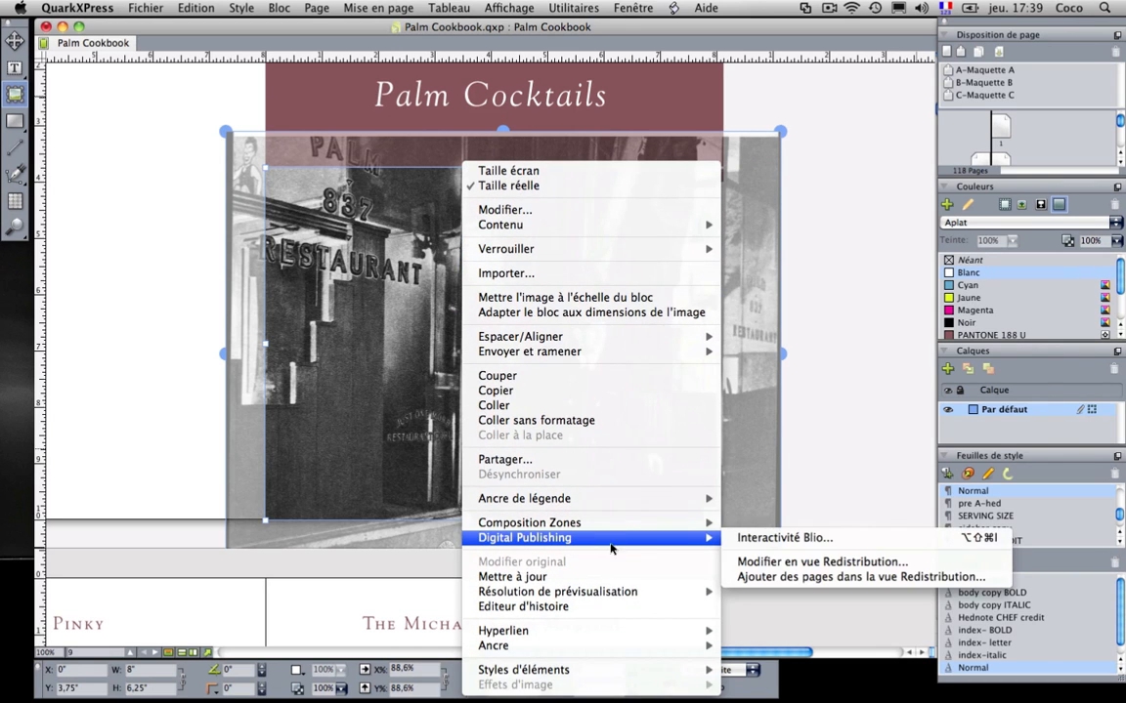
{"action": "left_click", "coordinate": [780, 537]}
{"action": "left_click", "coordinate": [597, 158]}
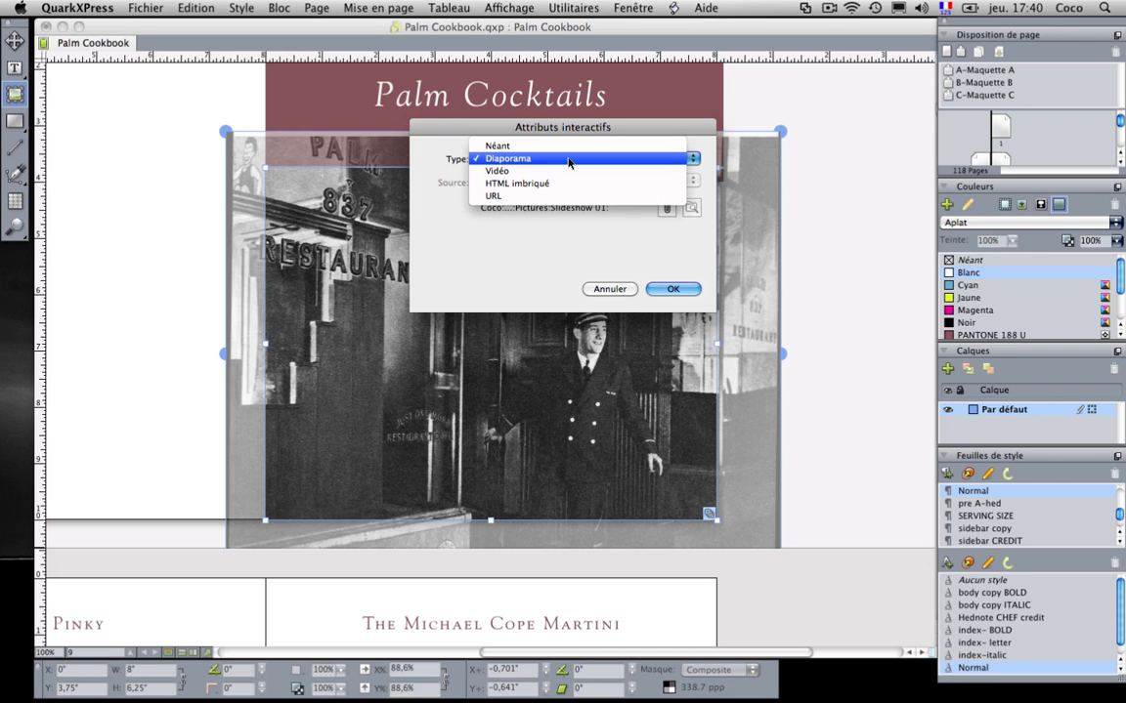
{"action": "left_click", "coordinate": [515, 305]}
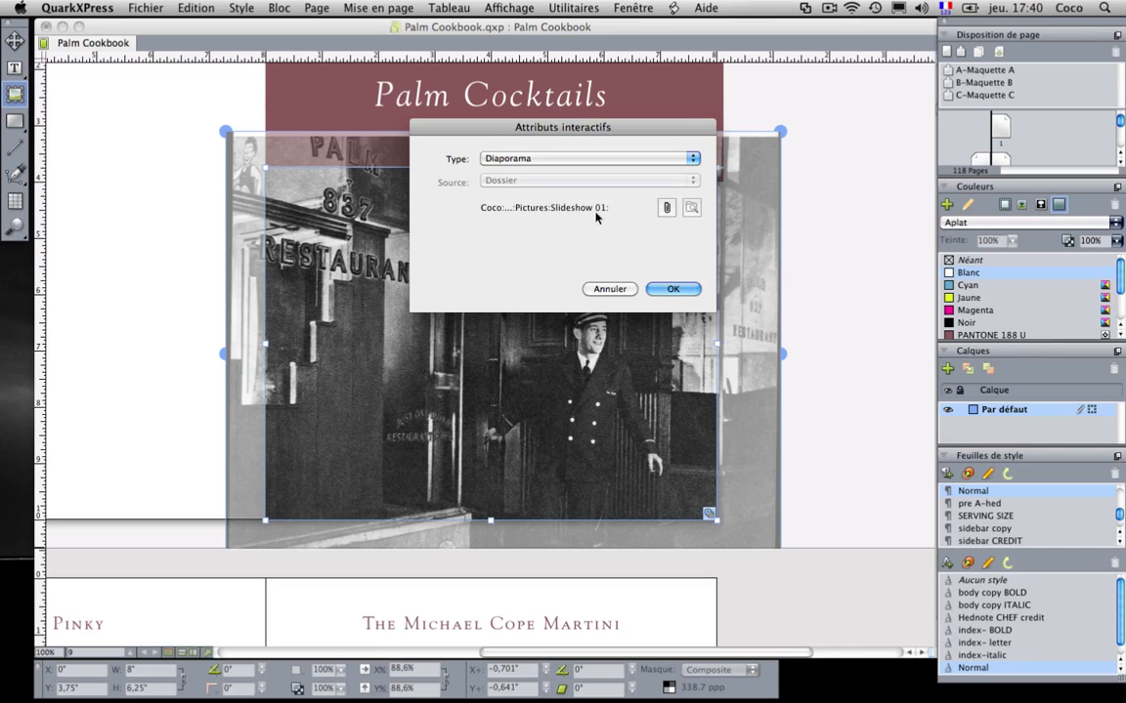
Assign the Slideshow 01 folder from the Palm Cookbook demo's Pictures folder as the slideshow source and confirm the interactive attributes
{"action": "left_click", "coordinate": [666, 208]}
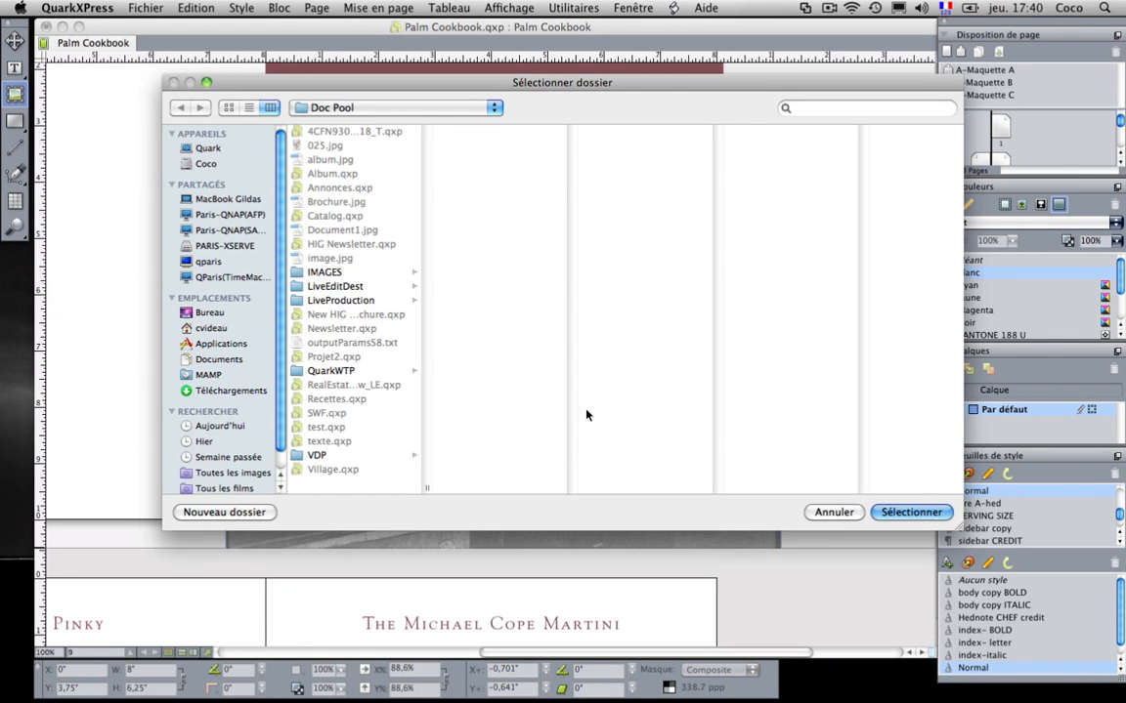
{"action": "left_click", "coordinate": [213, 313]}
{"action": "left_click", "coordinate": [332, 231]}
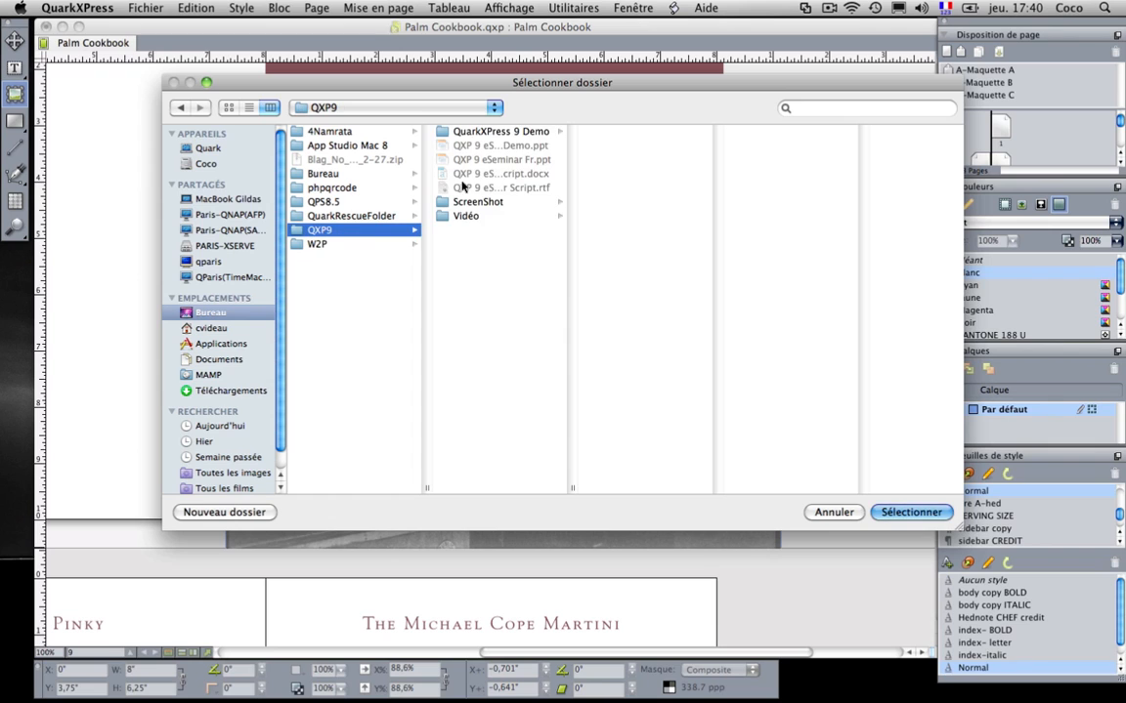
{"action": "left_click", "coordinate": [484, 203]}
{"action": "left_click", "coordinate": [493, 131]}
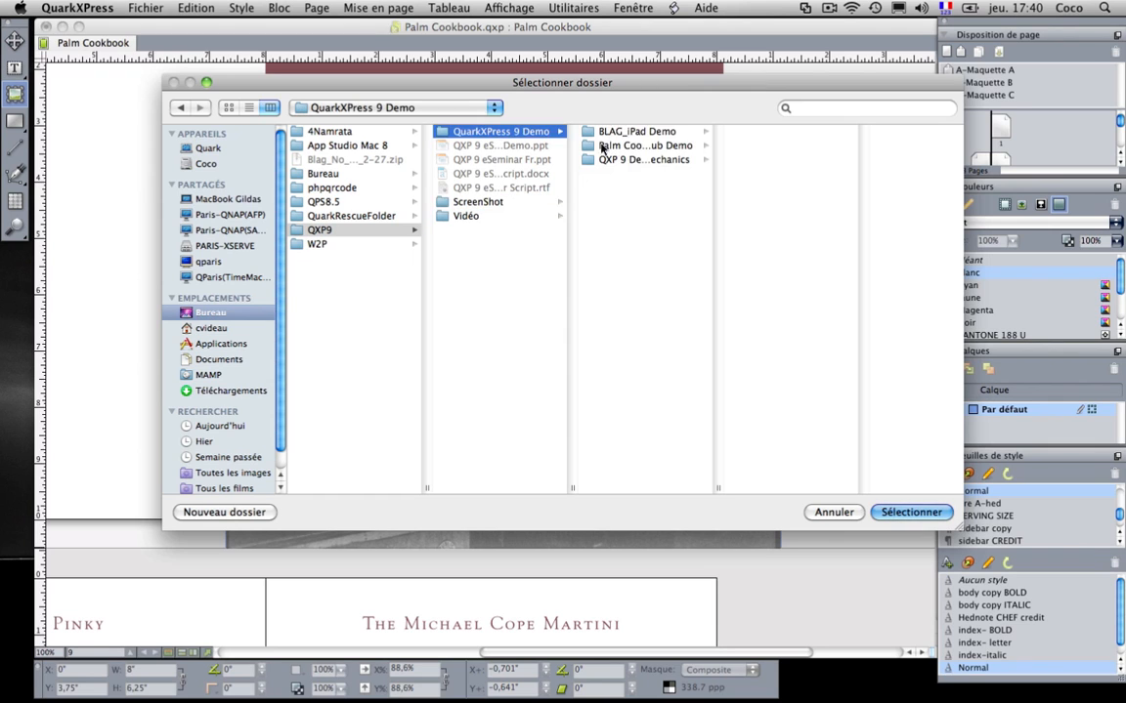
{"action": "left_click", "coordinate": [642, 145]}
{"action": "left_click", "coordinate": [816, 174]}
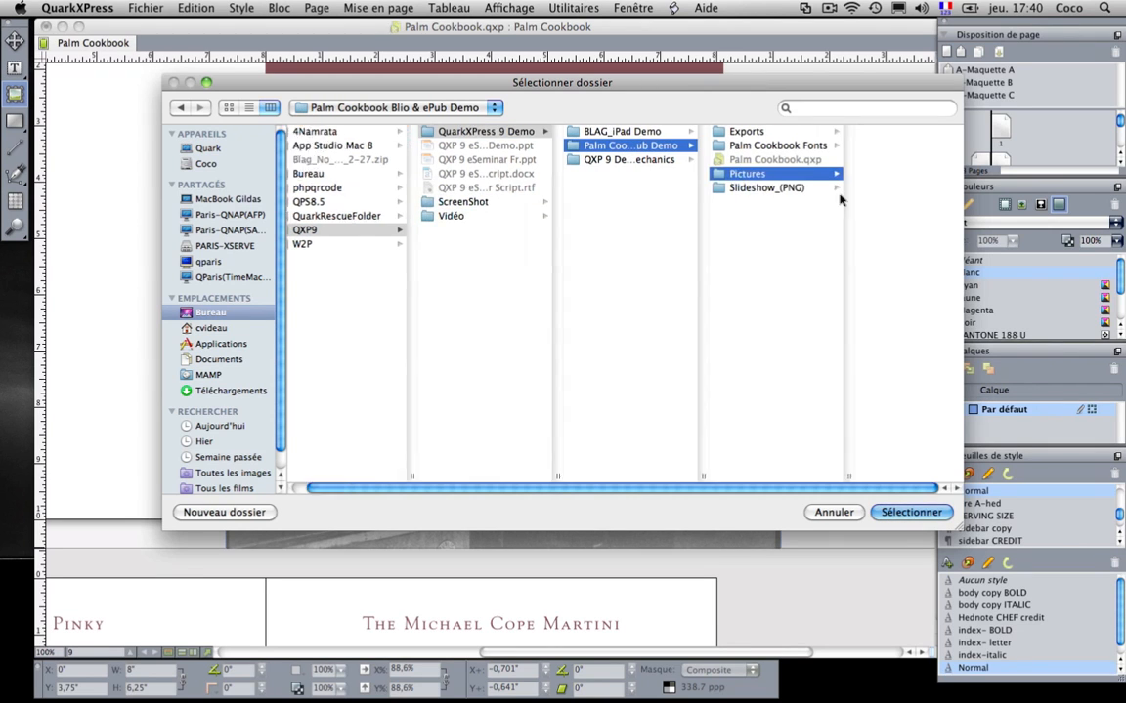
{"action": "left_click", "coordinate": [860, 385]}
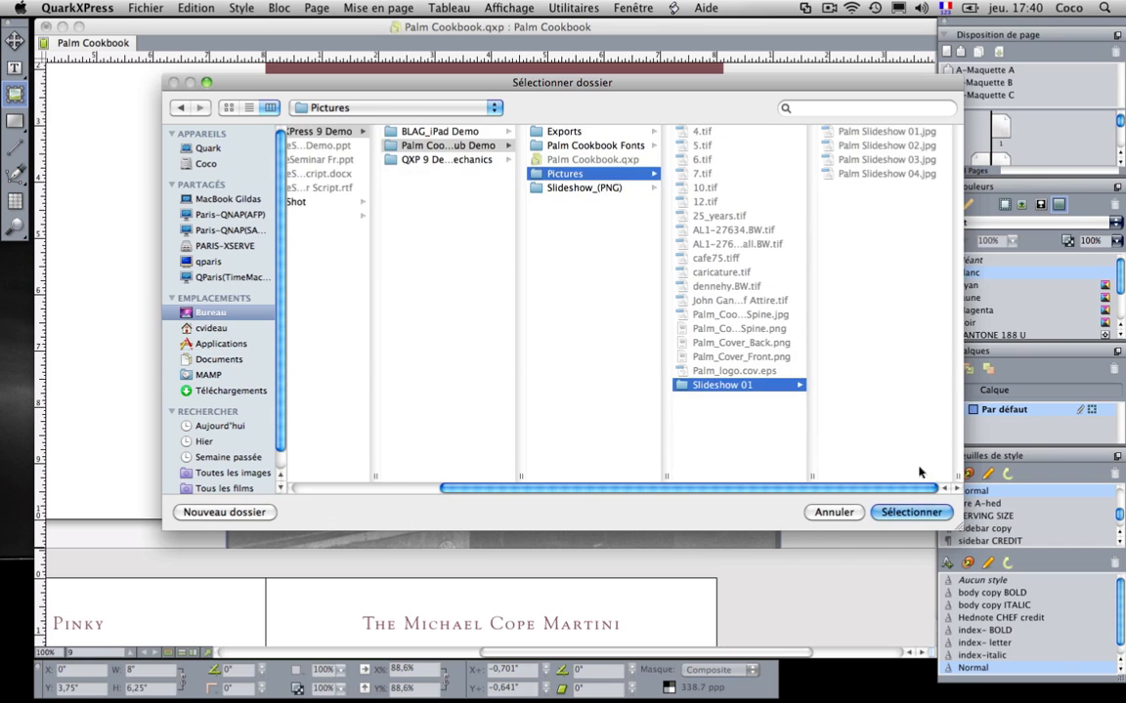
{"action": "left_click", "coordinate": [919, 513]}
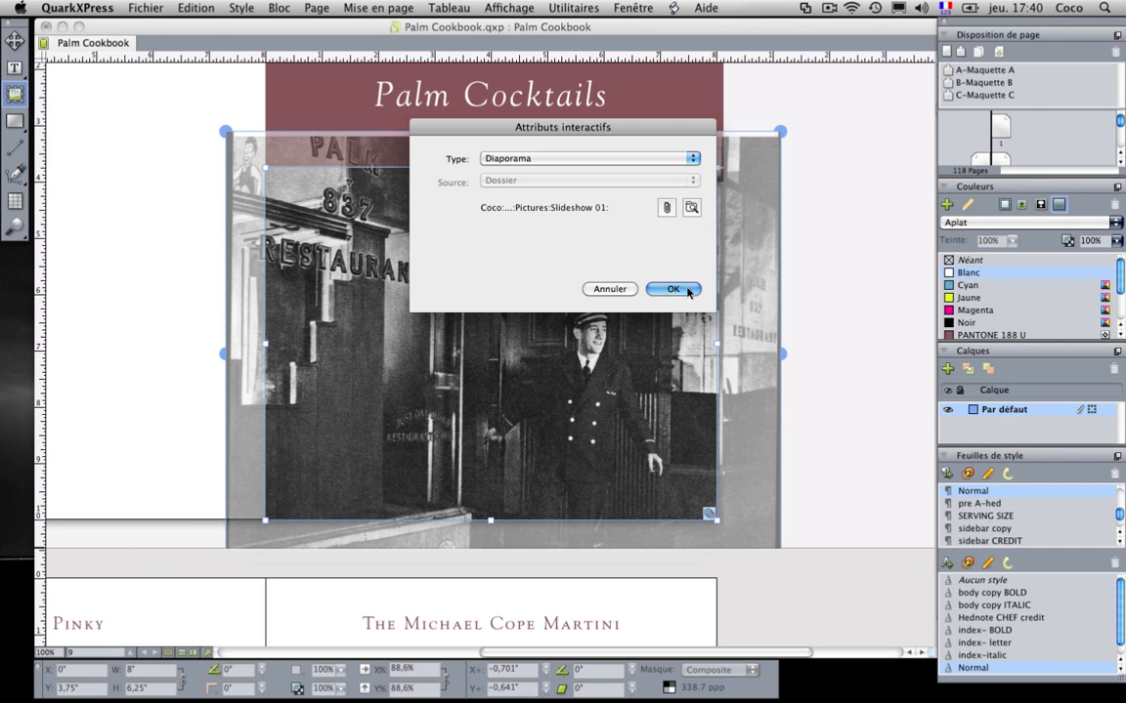
{"action": "key", "text": "Return"}
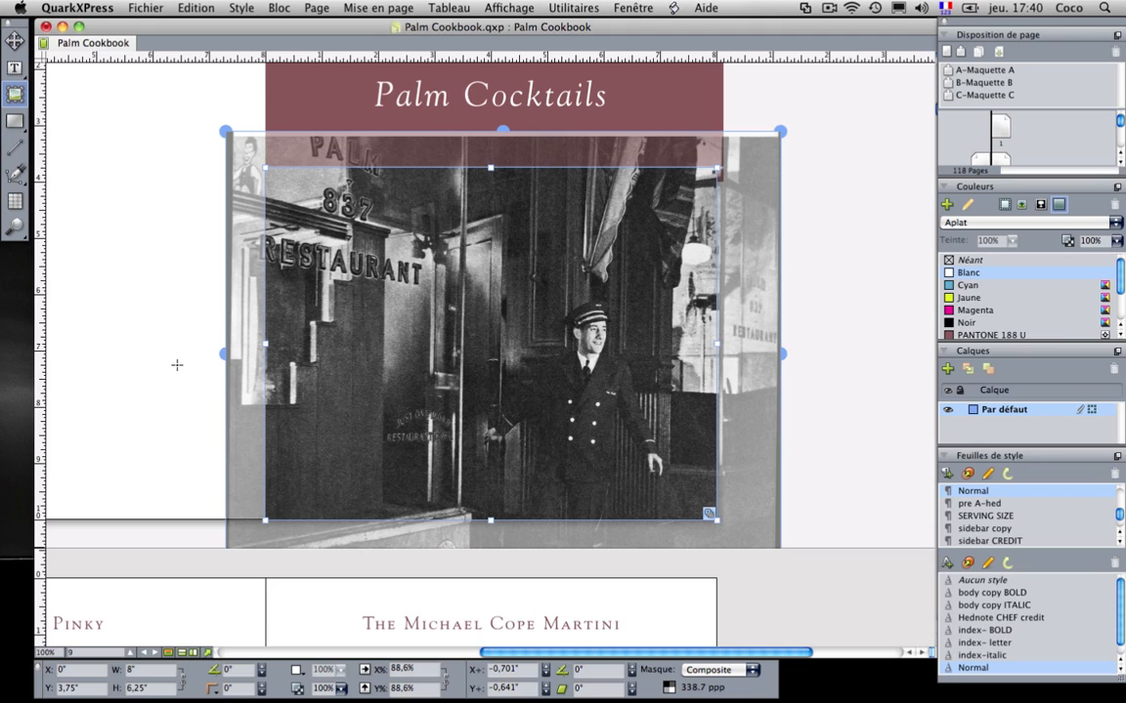
{"action": "left_click", "coordinate": [137, 8]}
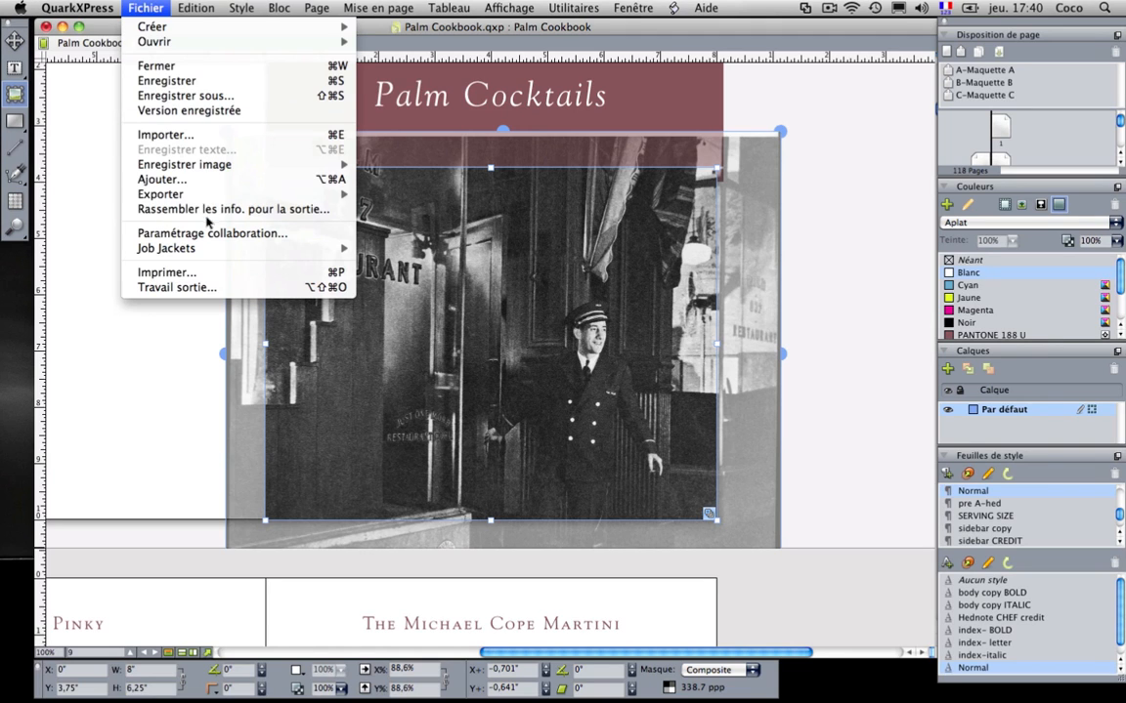
{"action": "mouse_move", "coordinate": [181, 195]}
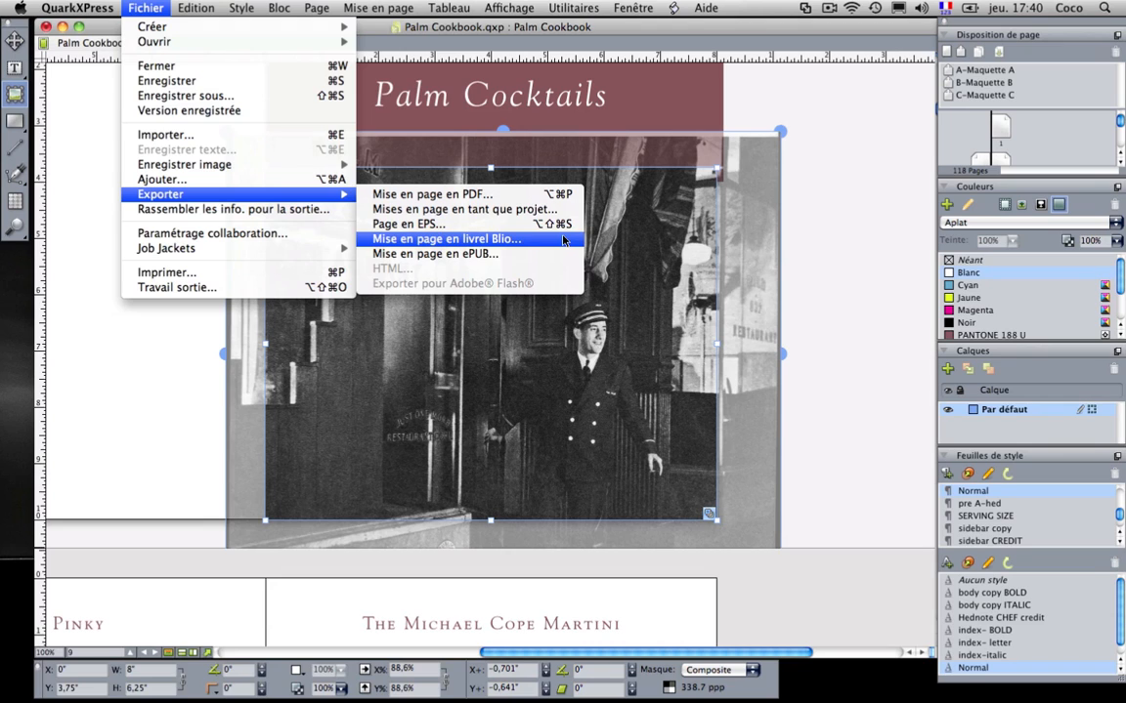
{"action": "left_click", "coordinate": [106, 424]}
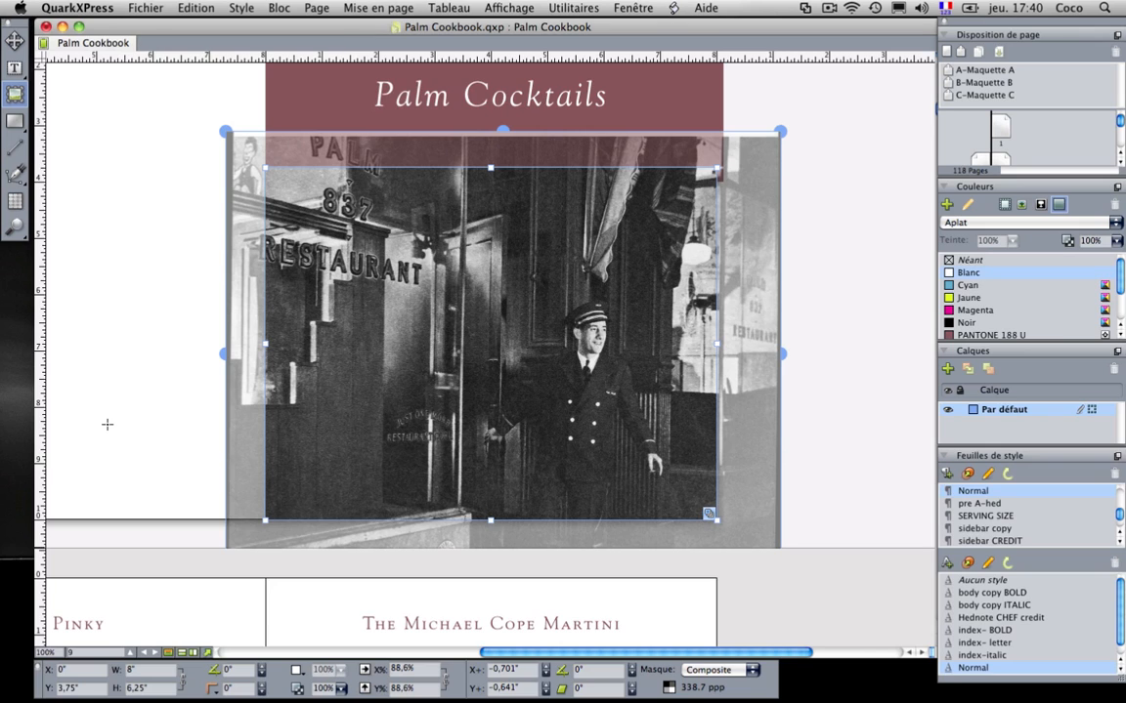
{"action": "left_click", "coordinate": [143, 7]}
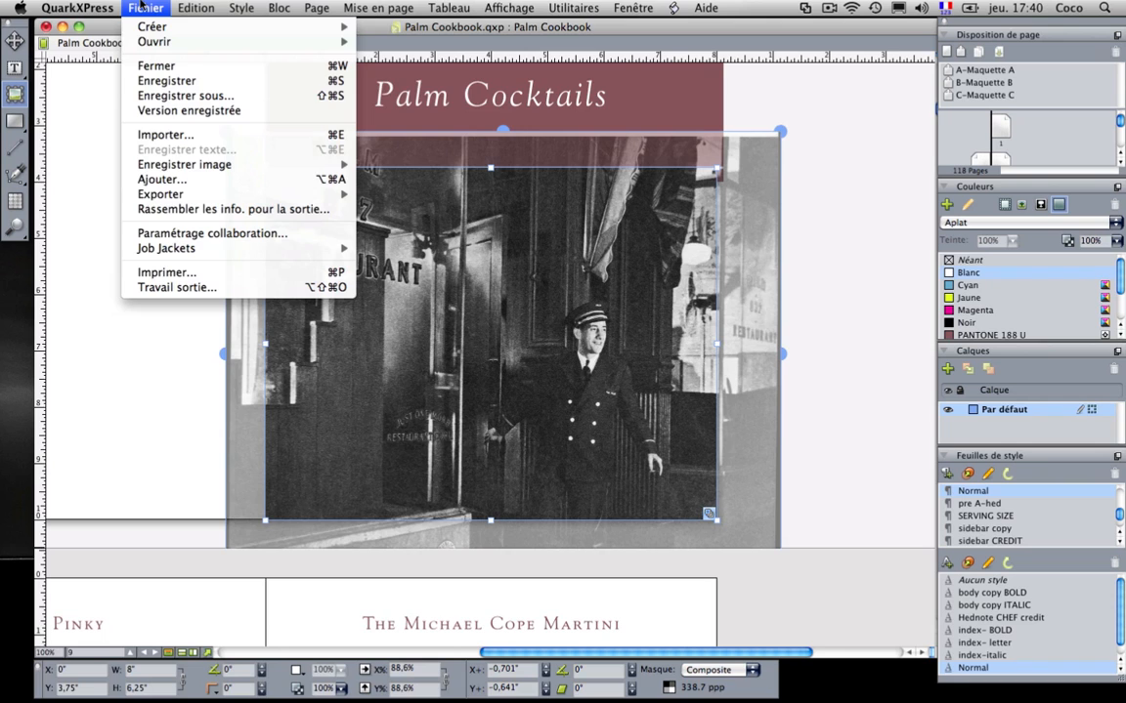
{"action": "left_click", "coordinate": [810, 580]}
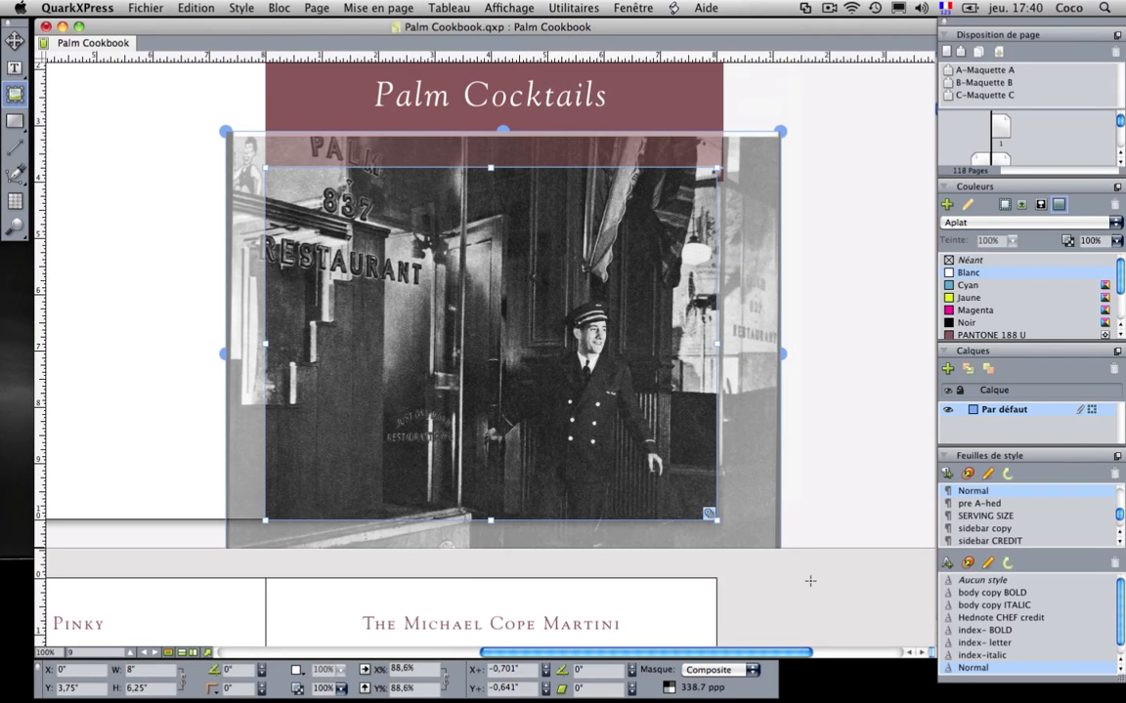
Show the cookbook layout as thumbnails (Chemin de fer) and narrow its window to less than a third of the screen
{"action": "left_click", "coordinate": [507, 9]}
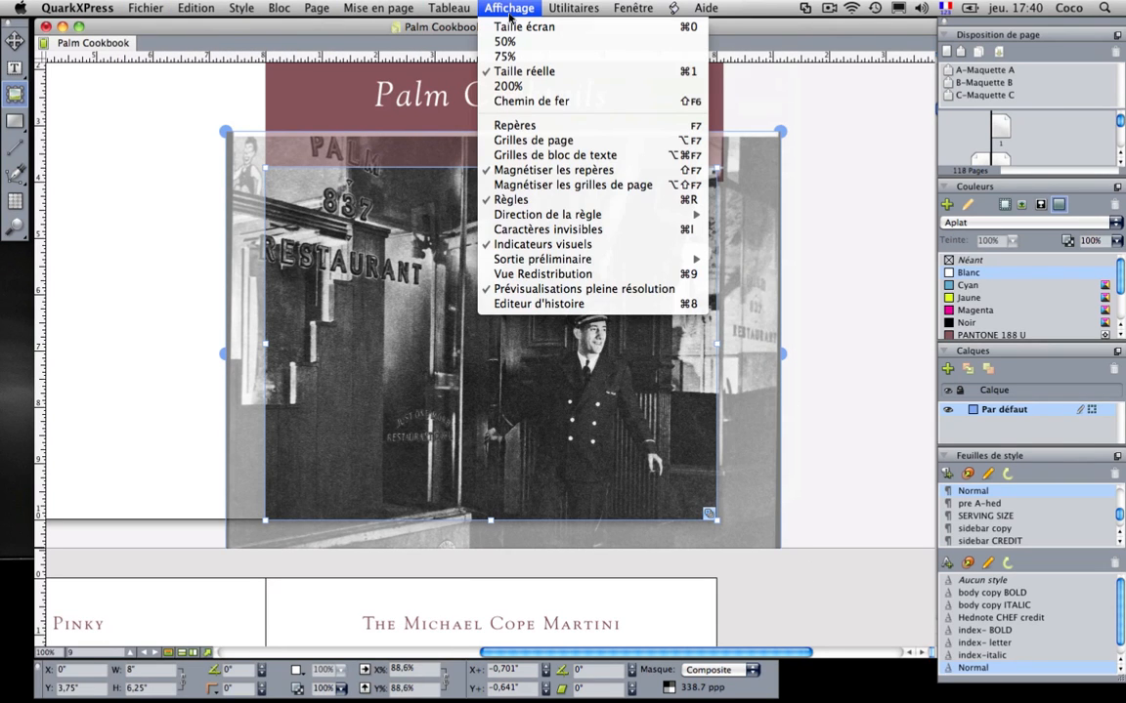
{"action": "left_click", "coordinate": [520, 102]}
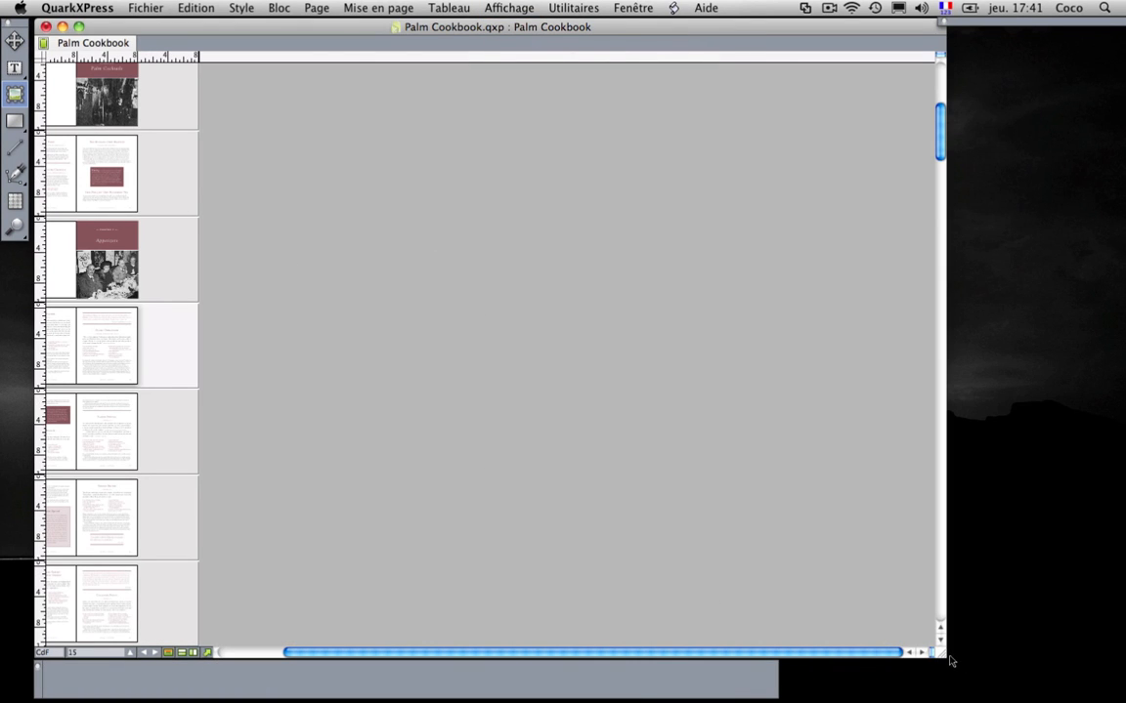
{"action": "left_click_drag", "start_coordinate": [946, 658], "coordinate": [298, 645]}
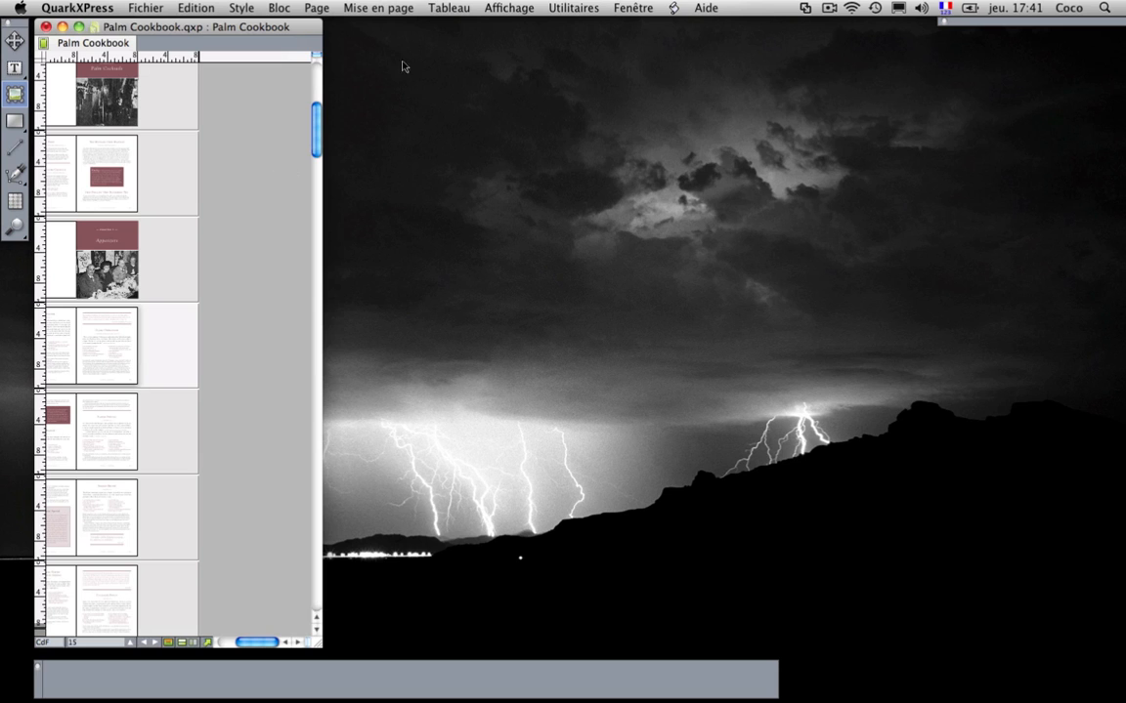
Open the cookbook's reflow view (Vue Redistribution) and place the Balisage de redistribution palette beside it
{"action": "left_click", "coordinate": [435, 6]}
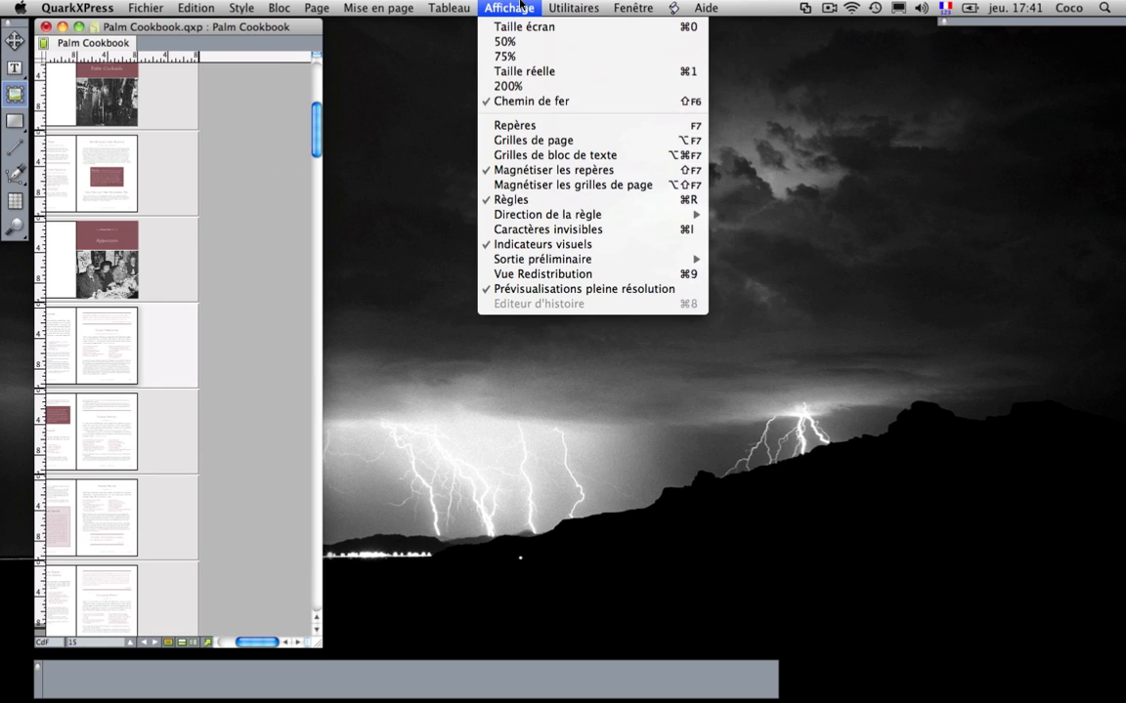
{"action": "left_click", "coordinate": [518, 274]}
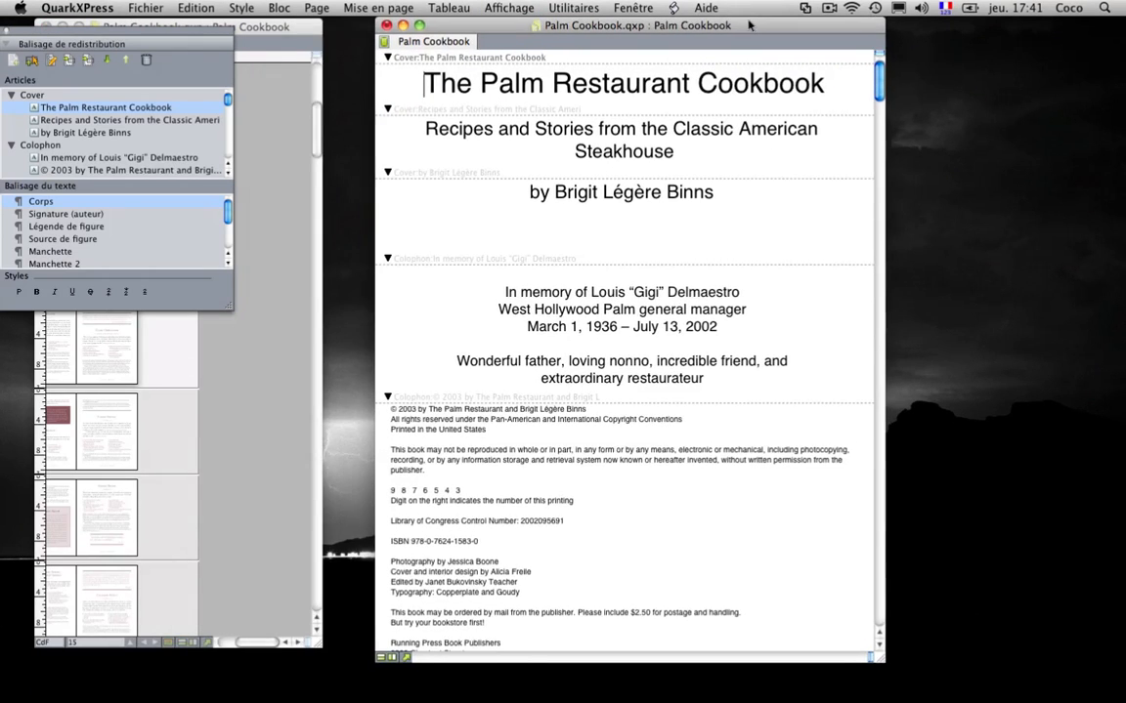
{"action": "left_click_drag", "start_coordinate": [173, 28], "coordinate": [1019, 20]}
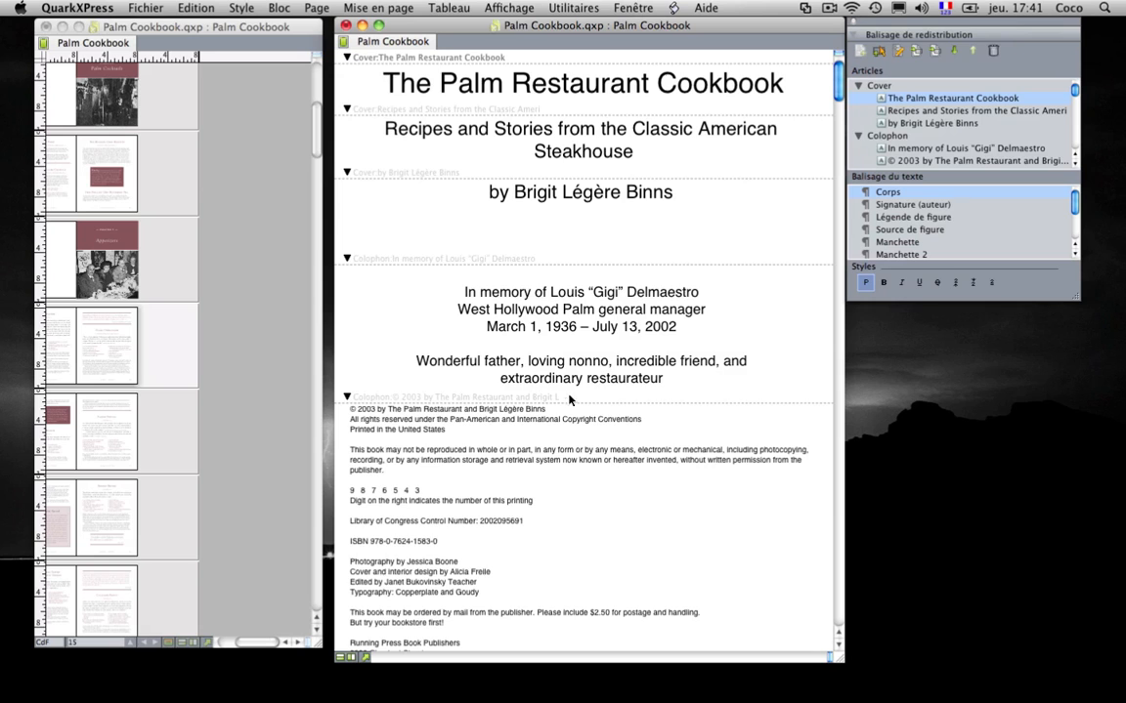
Review the reflowed articles through the Willy's Pinky recipe, and choose the Signature (auteur) text tag for the Recipes and Stories subtitle
{"action": "scroll", "coordinate": [560, 421], "scroll_direction": "down", "scroll_amount": 3}
{"action": "scroll", "coordinate": [559, 421], "scroll_direction": "down", "scroll_amount": 12}
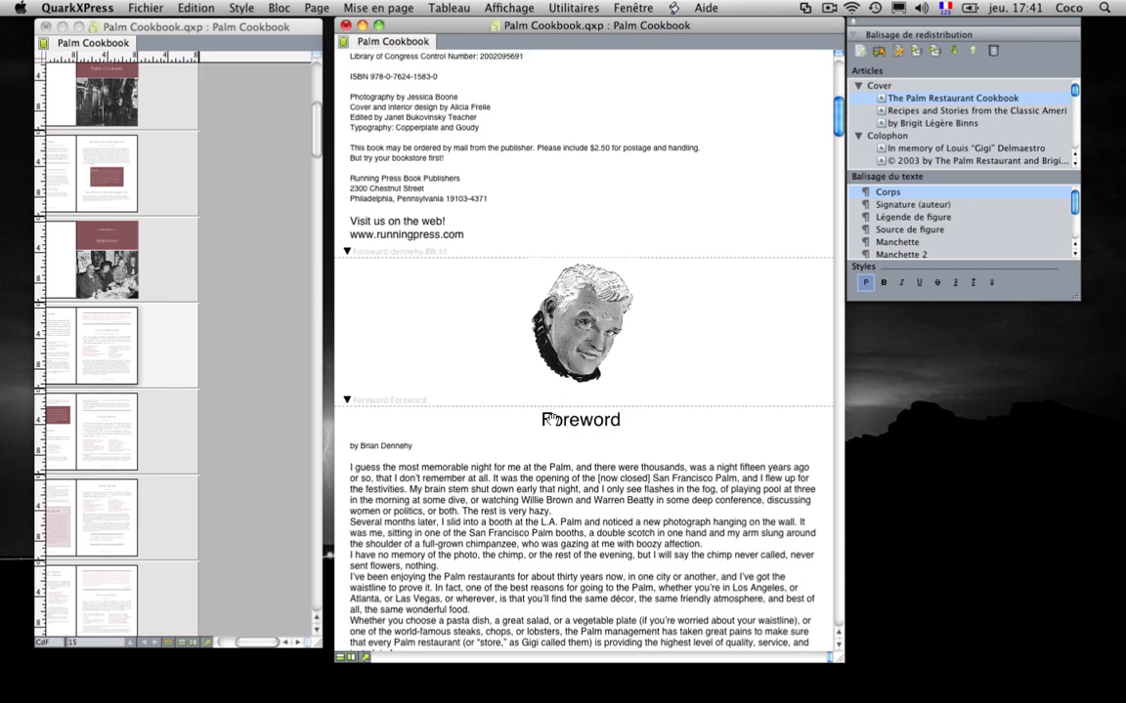
{"action": "left_click", "coordinate": [225, 648]}
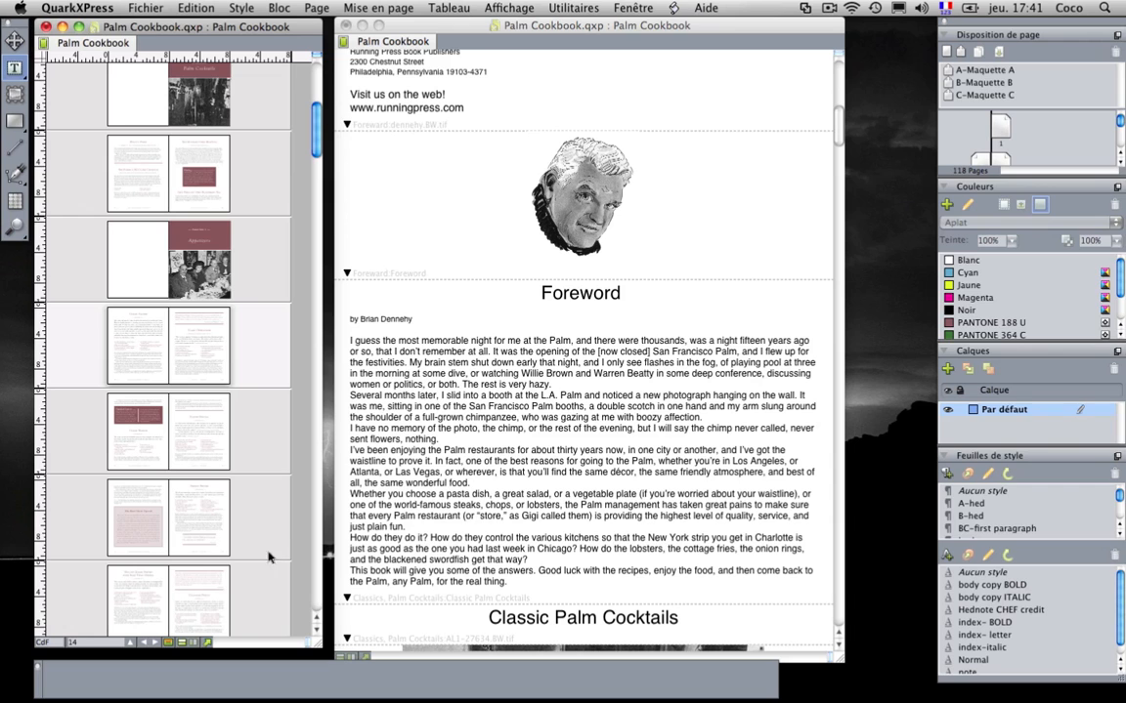
{"action": "left_click", "coordinate": [621, 296]}
{"action": "scroll", "coordinate": [622, 296], "scroll_direction": "down", "scroll_amount": 9}
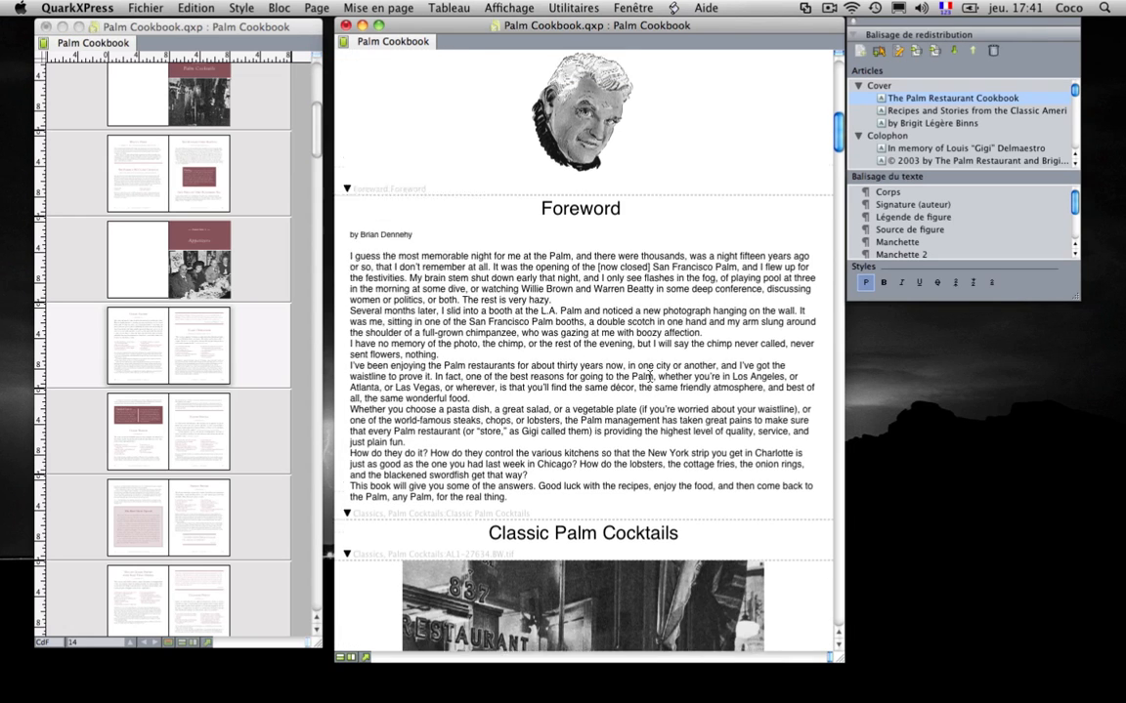
{"action": "scroll", "coordinate": [558, 376], "scroll_direction": "down", "scroll_amount": 9}
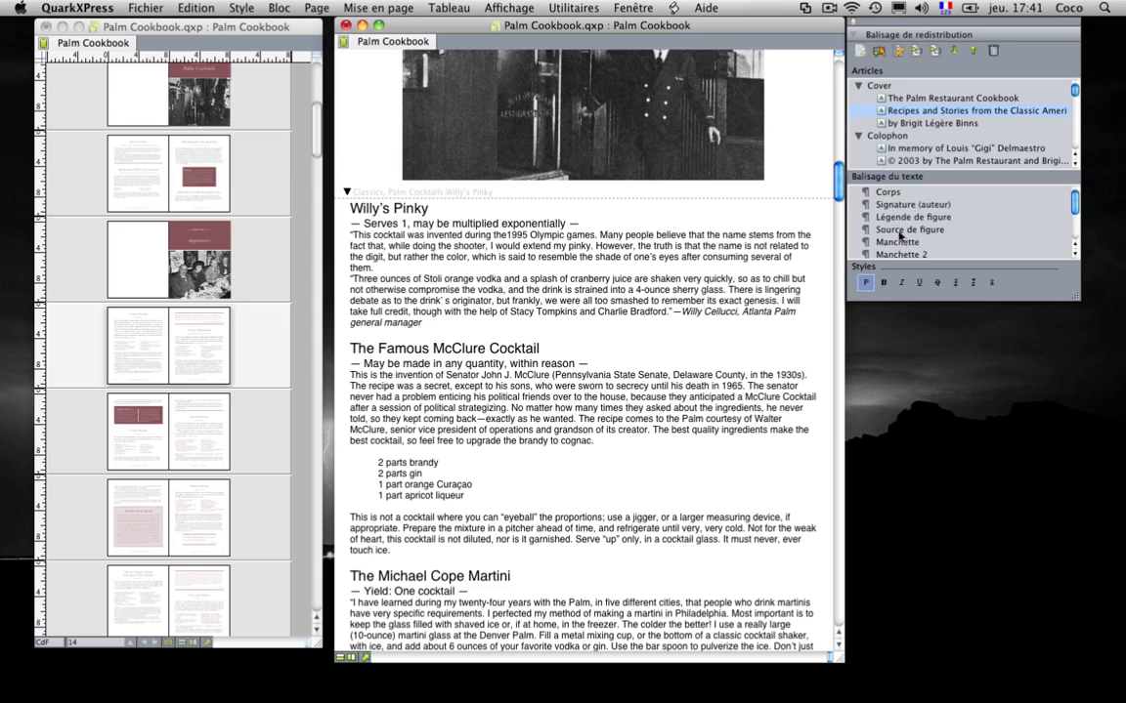
{"action": "left_click", "coordinate": [902, 194]}
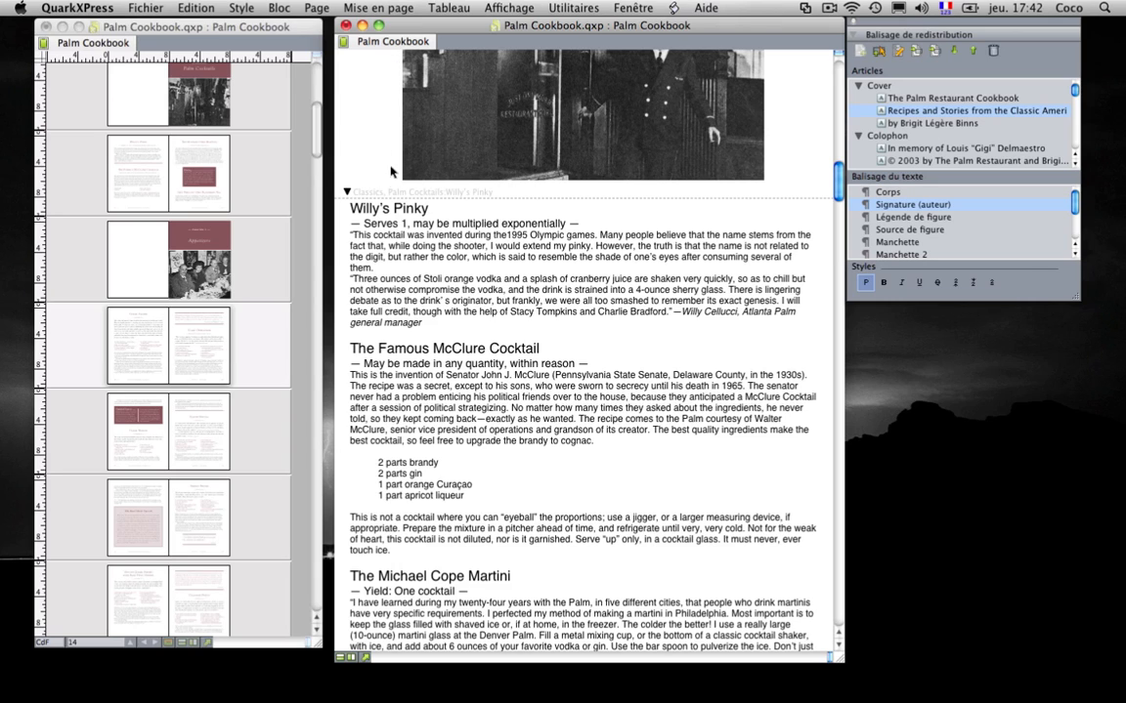
Activate the cookbook's thumbnail layout window and view its export formats, including Blio eBook and ePUB, without exporting
{"action": "scroll", "coordinate": [482, 363], "scroll_direction": "up", "scroll_amount": 3}
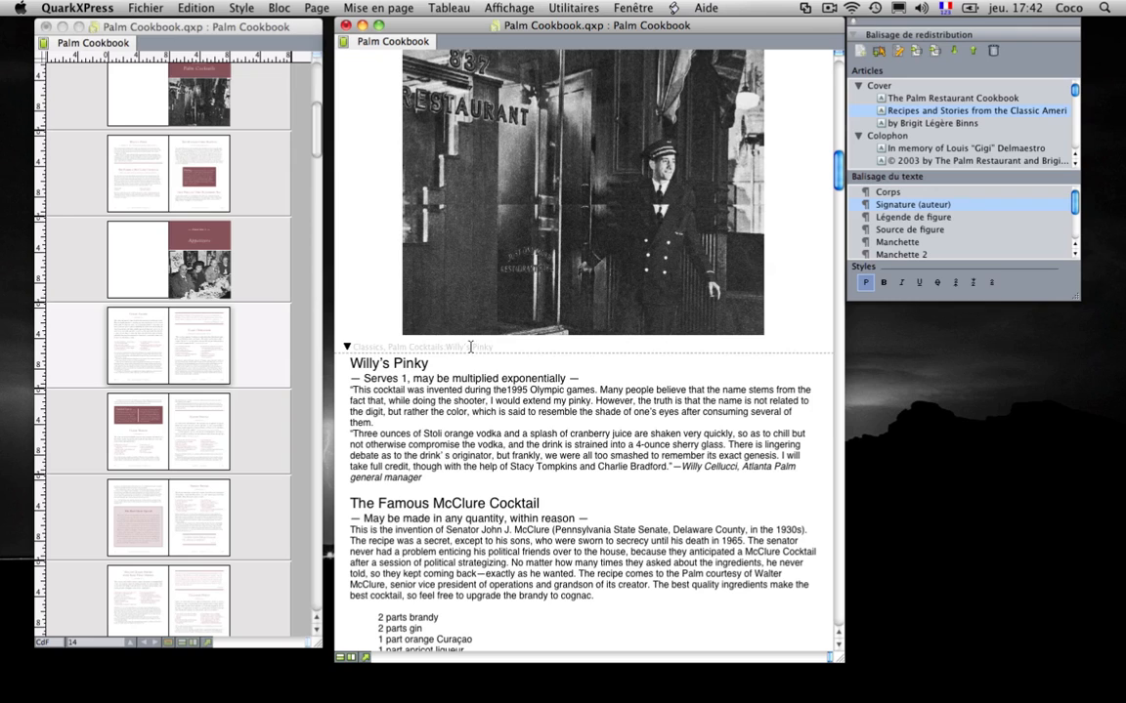
{"action": "left_click", "coordinate": [142, 7]}
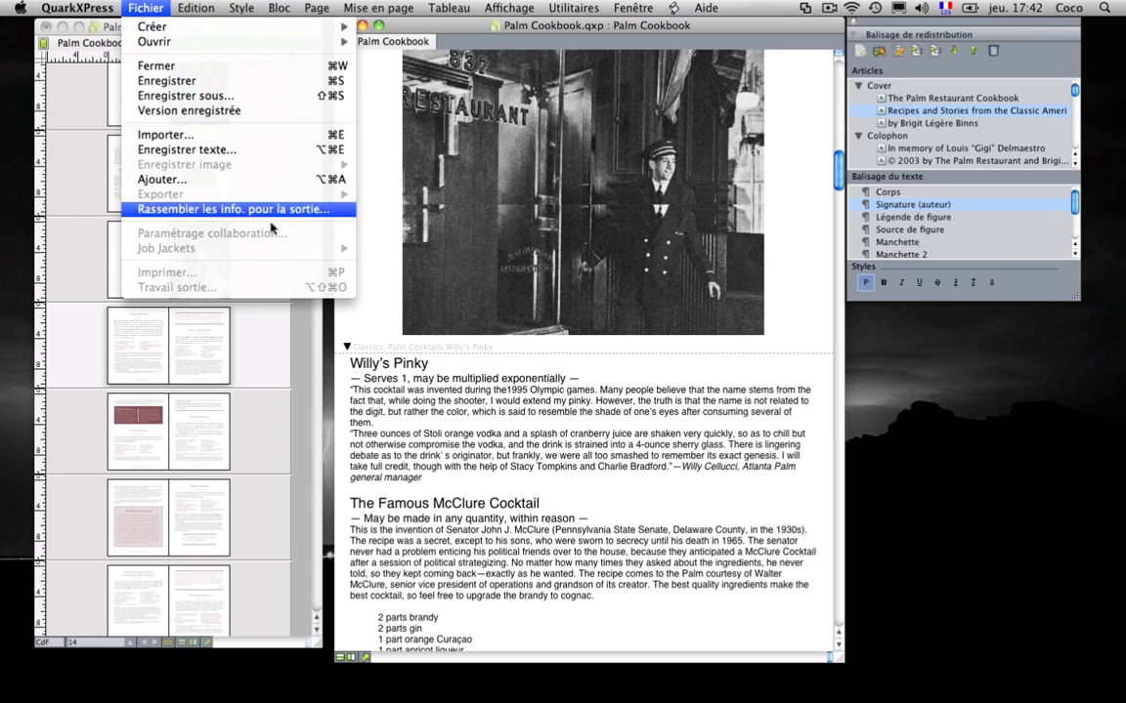
{"action": "left_click", "coordinate": [252, 331]}
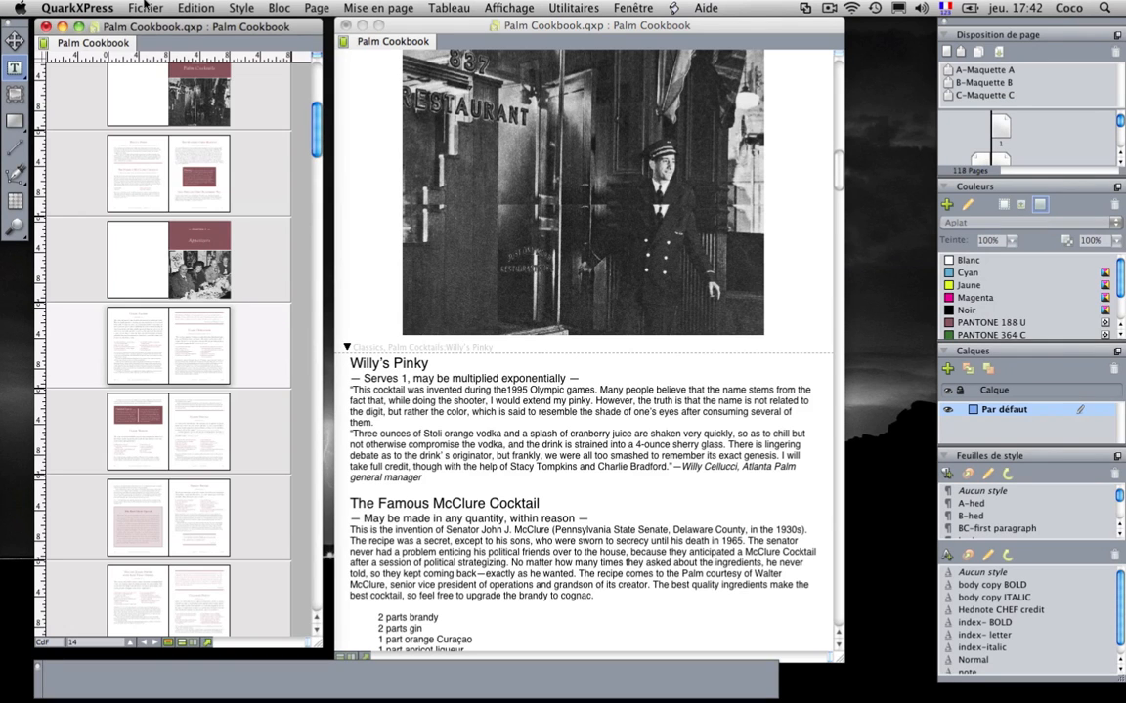
{"action": "left_click", "coordinate": [143, 6]}
{"action": "mouse_move", "coordinate": [225, 191]}
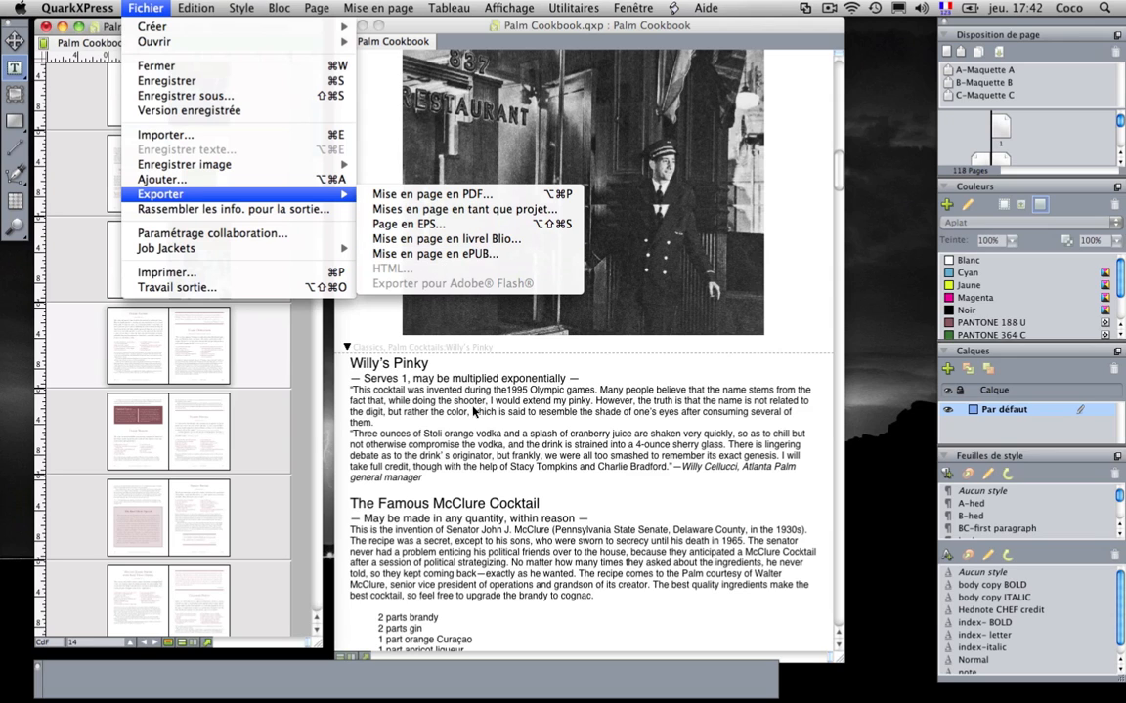
{"action": "left_click", "coordinate": [550, 532]}
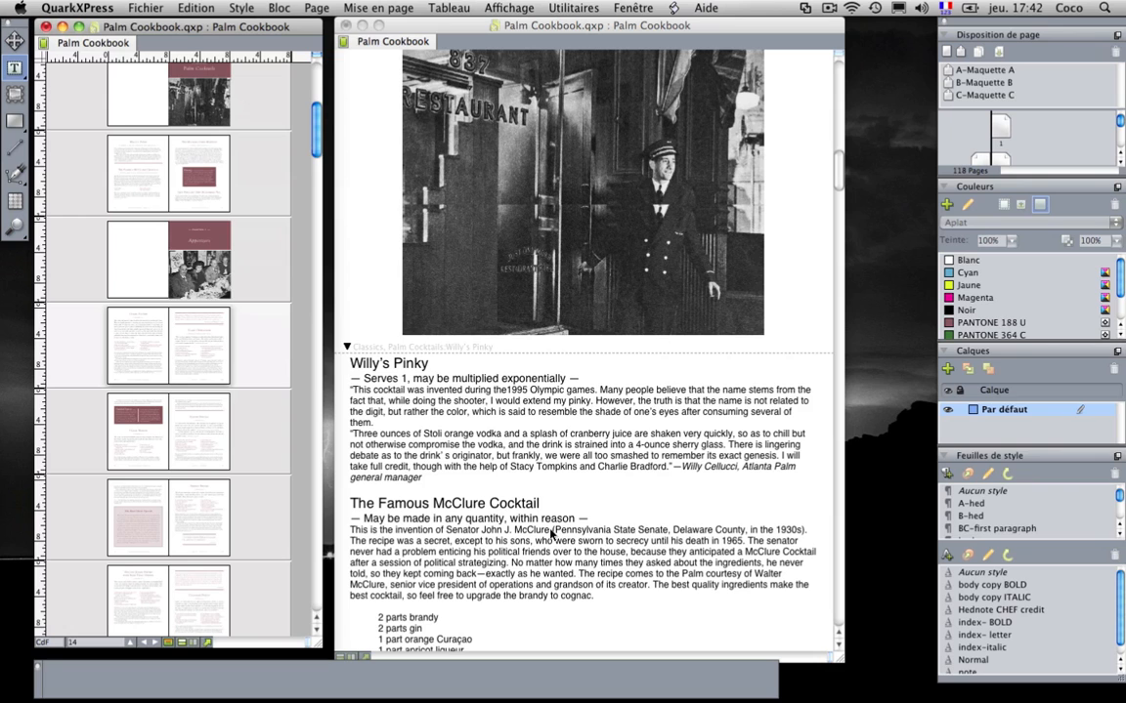
Switch to the QXP 9 eSeminar Fr.ppt presentation in PowerPoint, play the slideshow and advance from Blio eReader through the cookbook eBook slides
{"action": "key", "text": "super+Tab"}
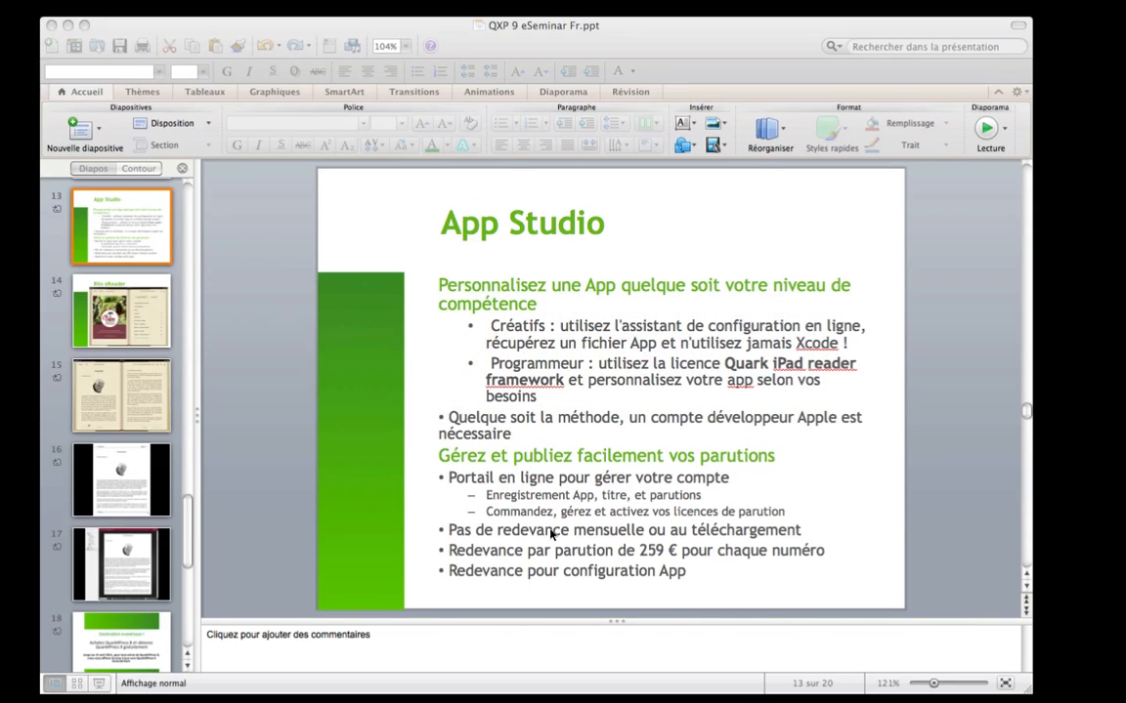
{"action": "key", "text": "super+Return"}
{"action": "key", "text": "Right"}
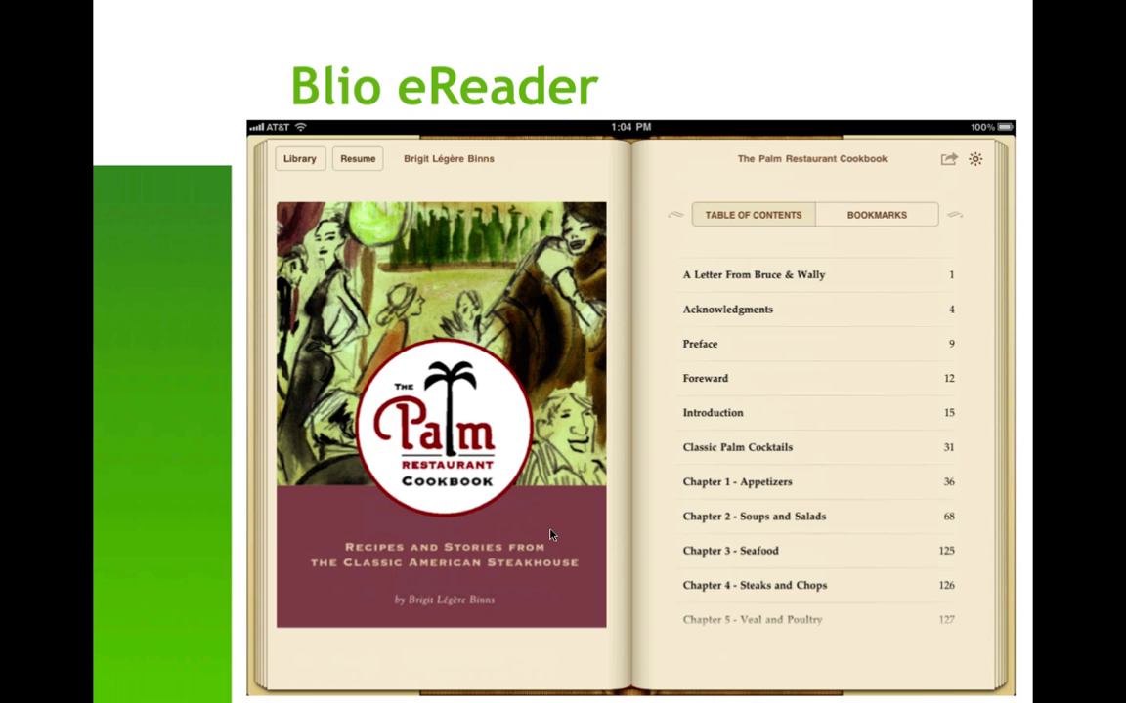
{"action": "key", "text": "Right"}
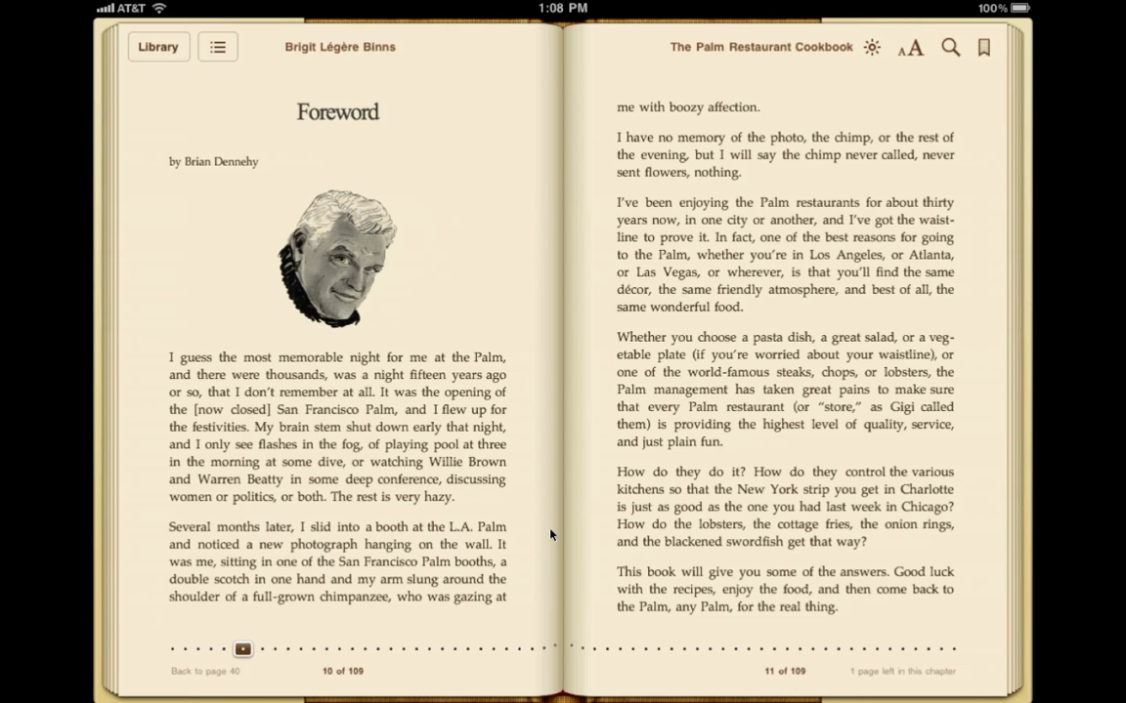
{"action": "key", "text": "Right"}
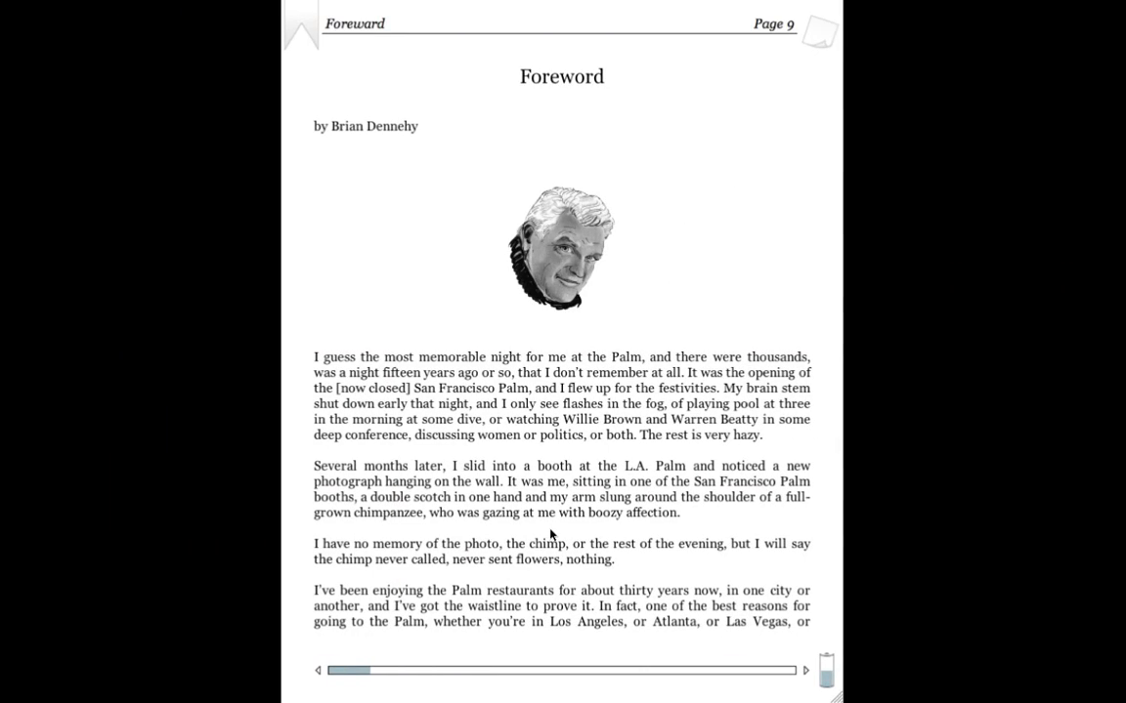
{"action": "key", "text": "Right"}
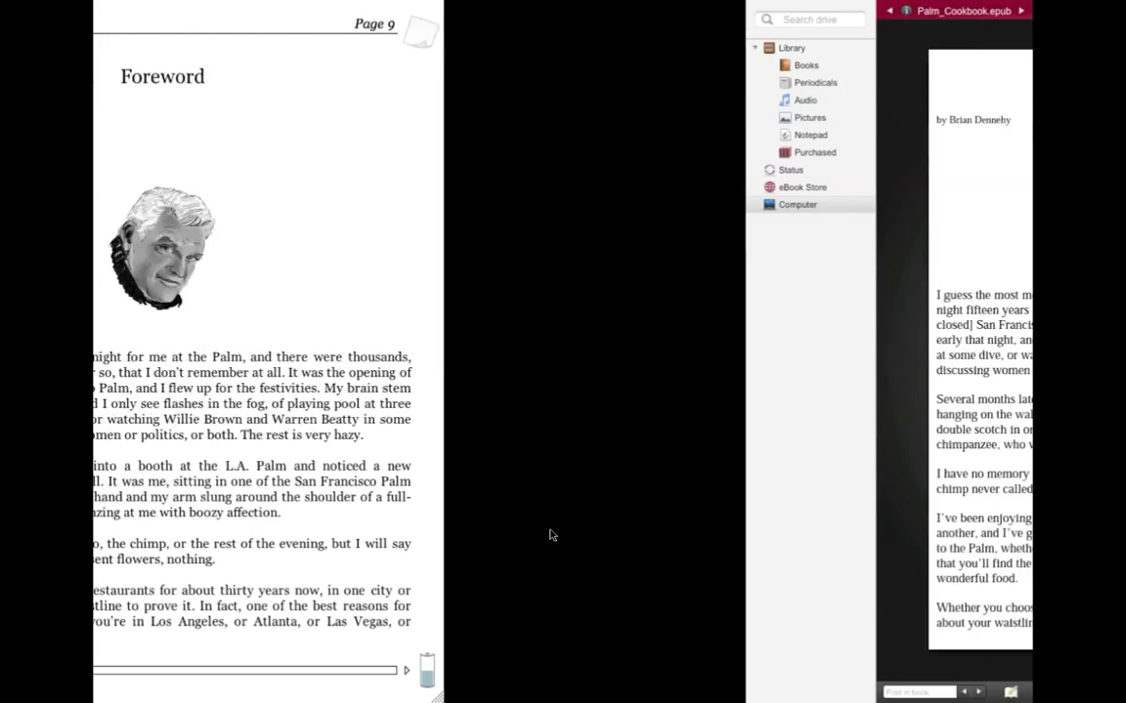